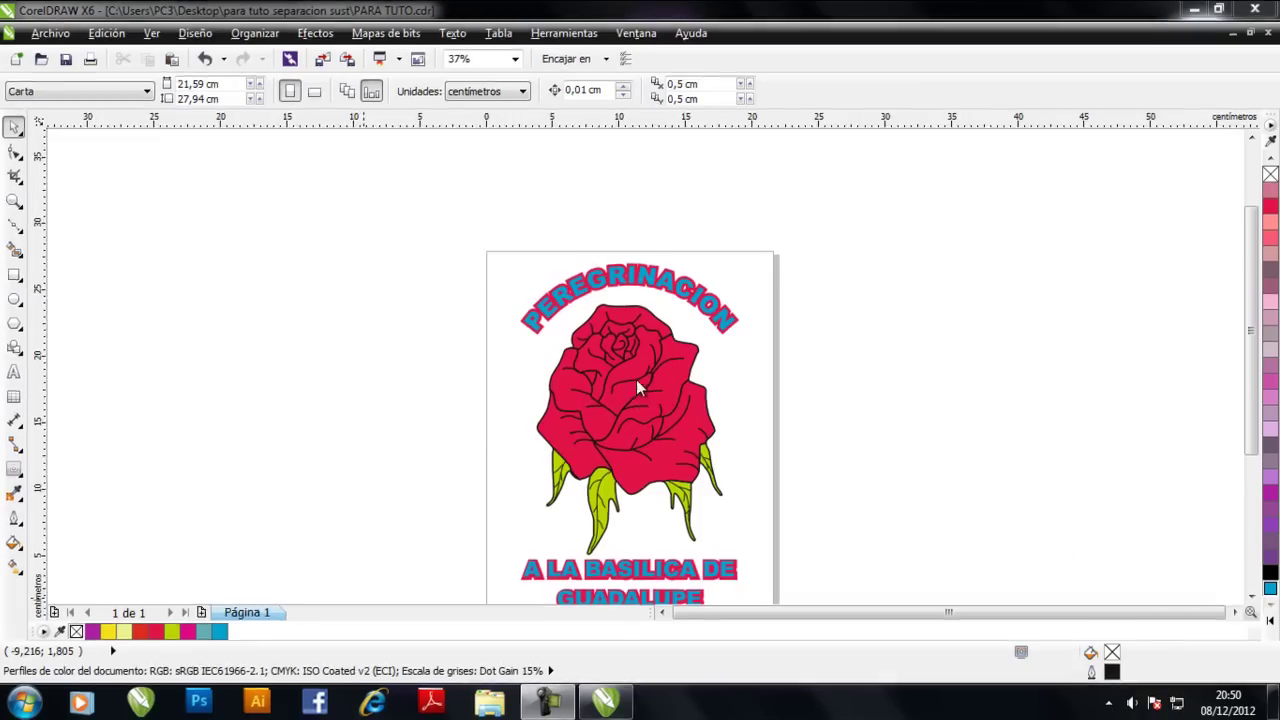
# Draw a column of five equal circles, about 1.34 cm in diameter, on the page beside the curved PEREGRINACION title
pyautogui.scroll(2, 624, 365)
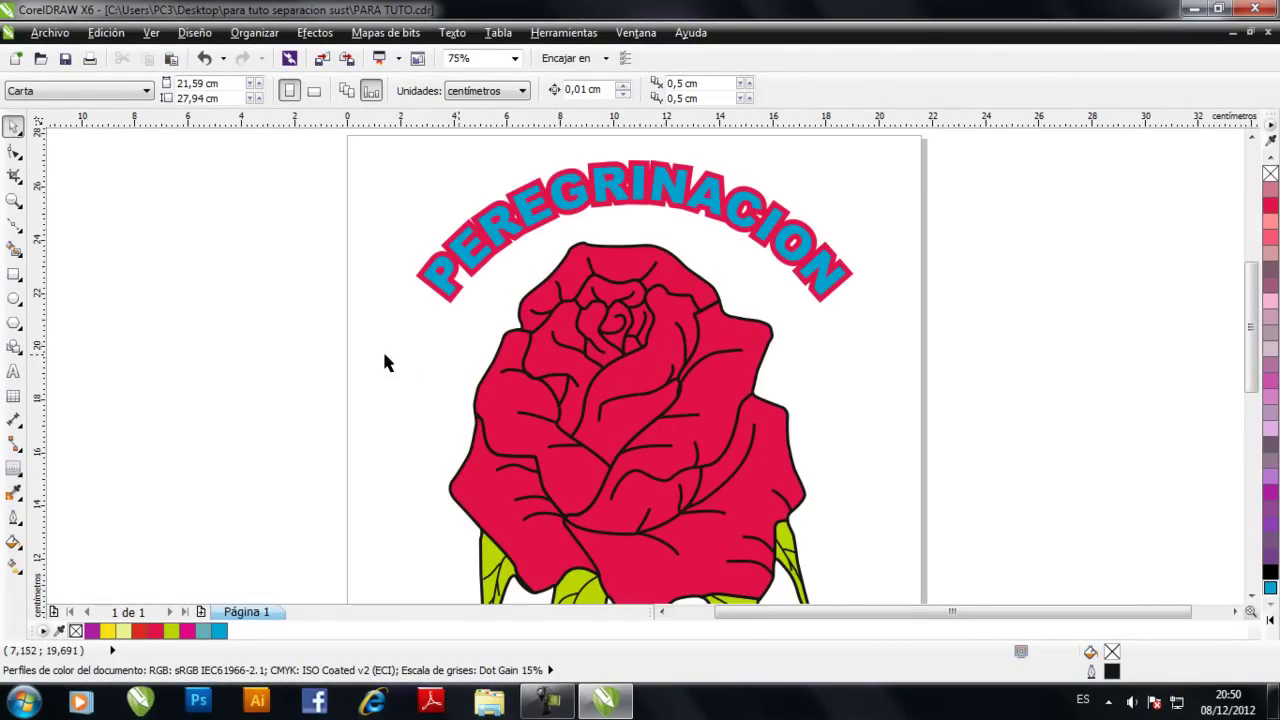
pyautogui.click(14, 297)
pyautogui.moveTo(361, 154); pyautogui.dragTo(421, 402)
pyautogui.click(13, 127)
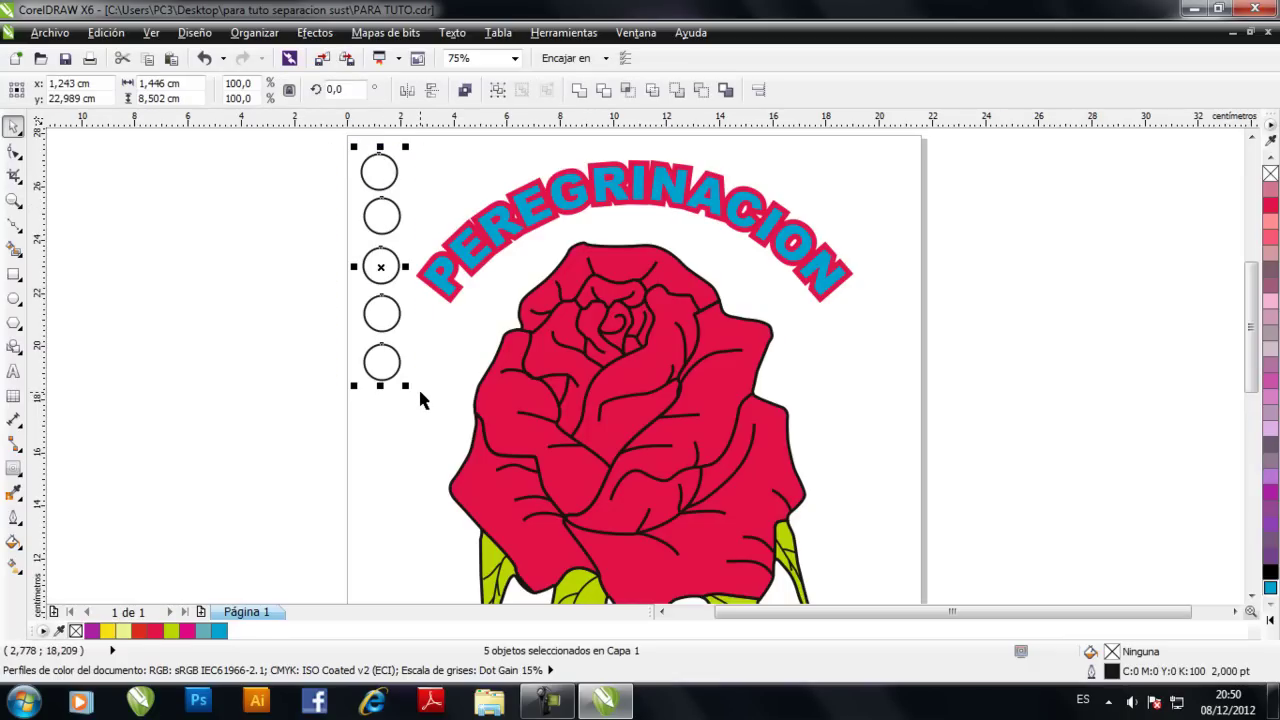
# Align the five circles on a common vertical centerline and distribute them with equal vertical spacing (Espaciado) across the selection
pyautogui.press('c')
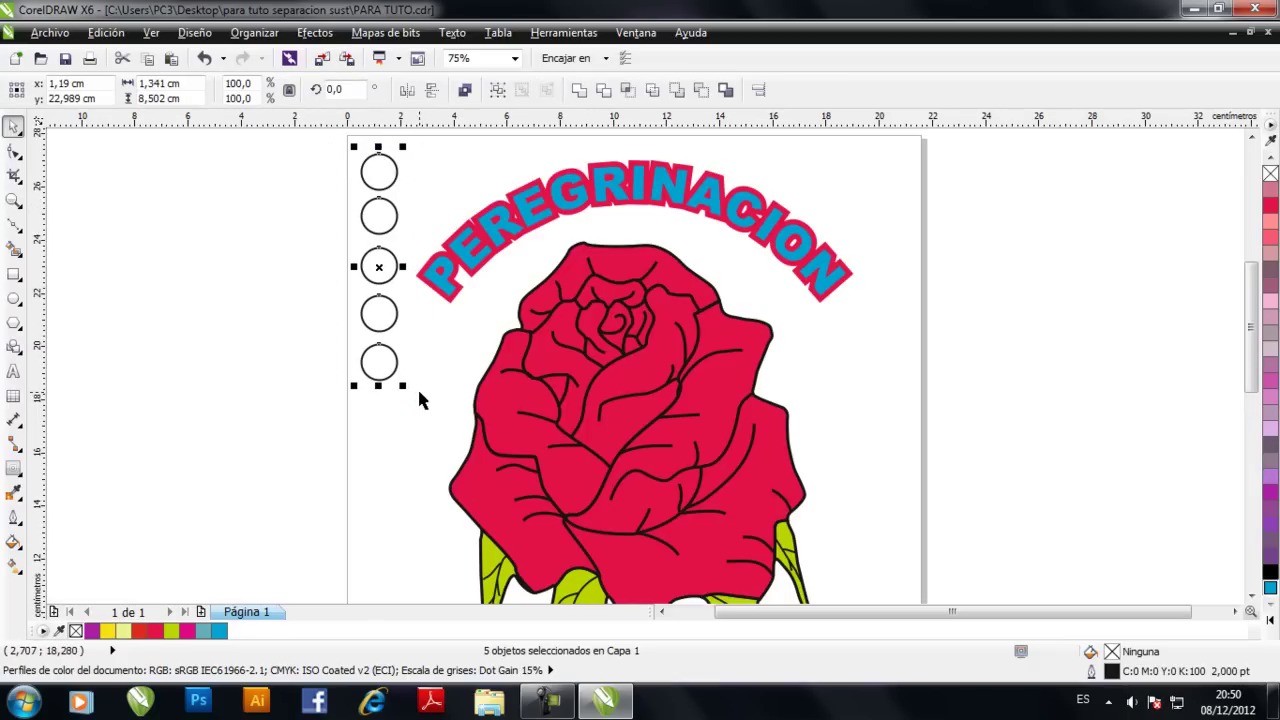
pyautogui.click(759, 92)
pyautogui.click(547, 290)
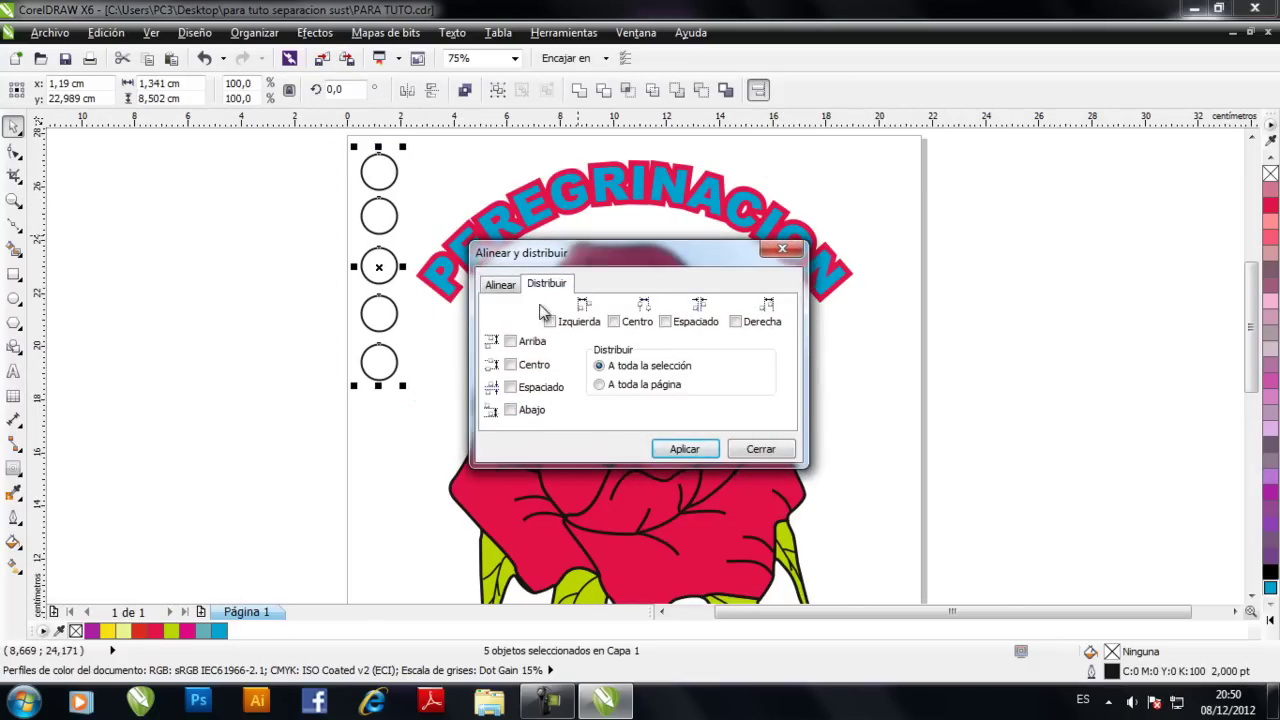
pyautogui.click(511, 389)
pyautogui.click(685, 448)
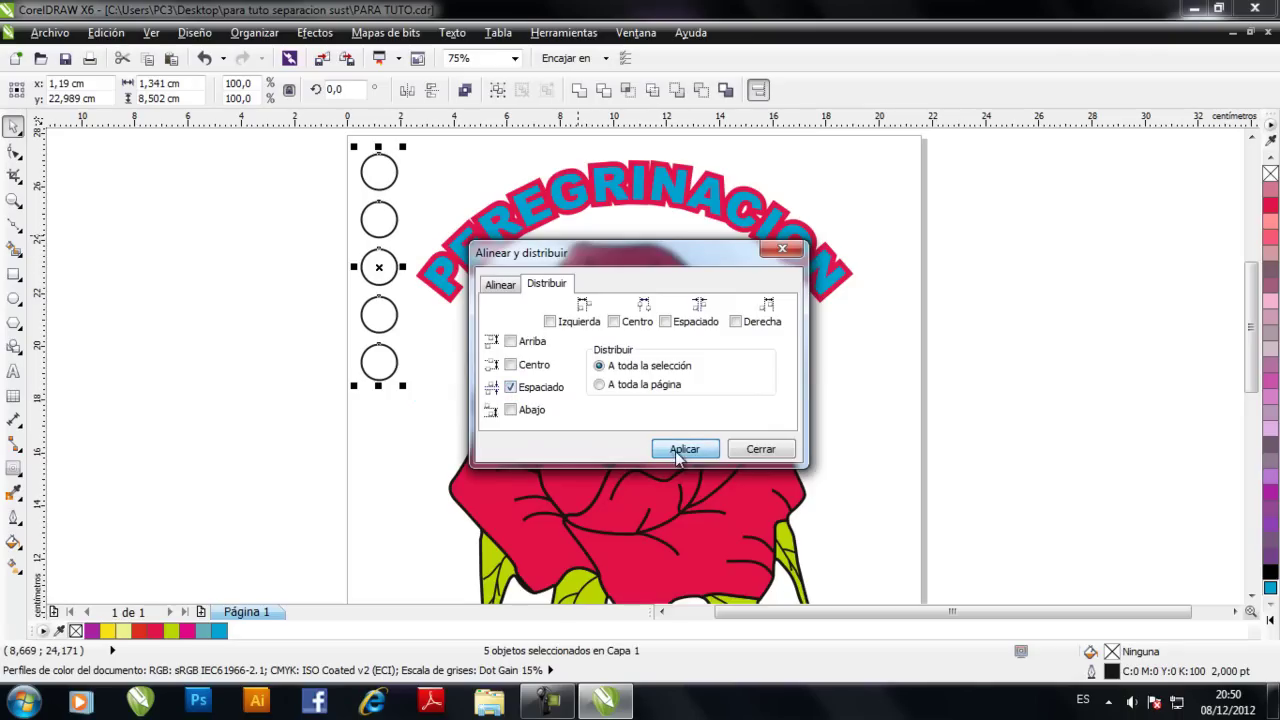
pyautogui.click(761, 450)
pyautogui.click(226, 354)
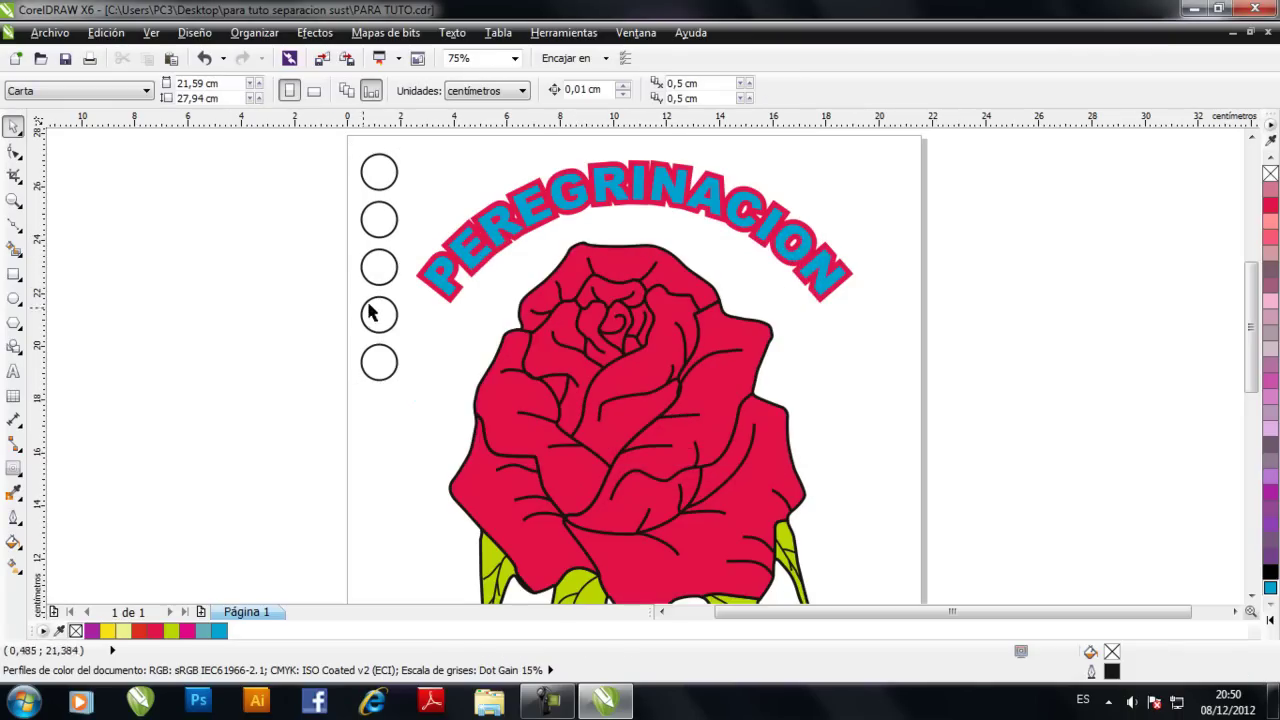
# Fill the top circle with the title's blue and the second circle with the crimson sampled from the rose
pyautogui.click(472, 260)
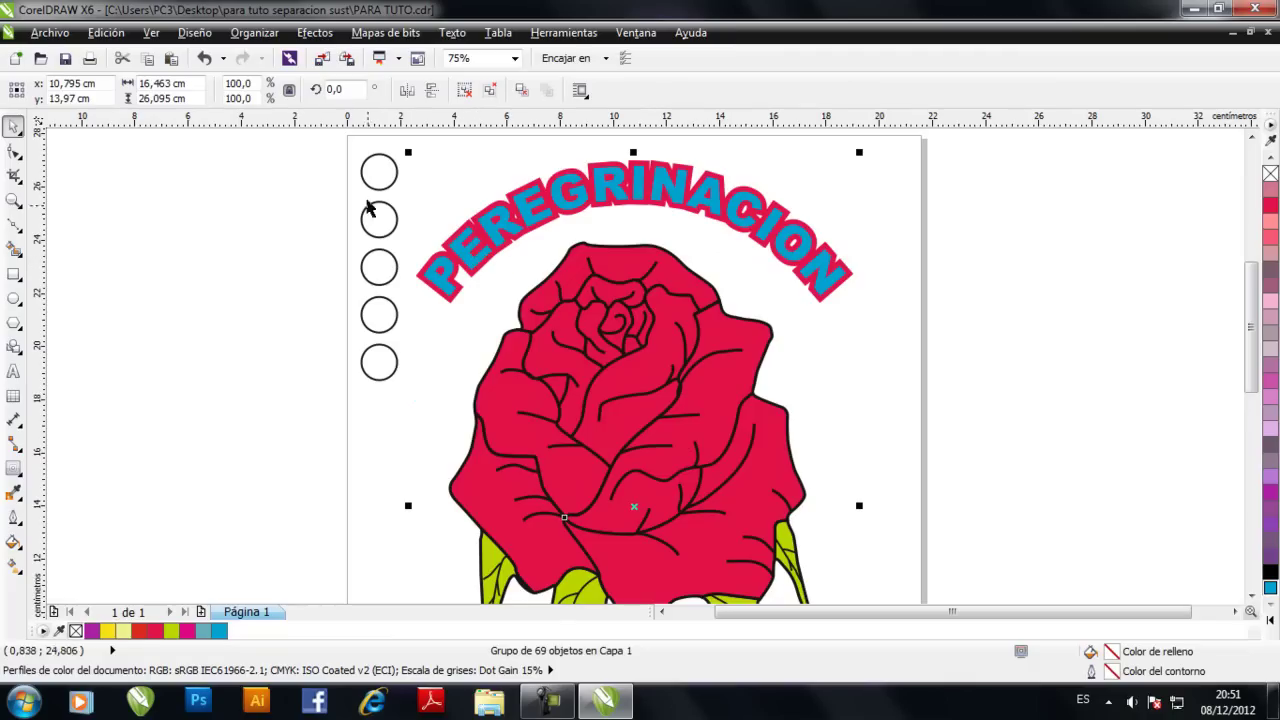
pyautogui.moveTo(1266, 589); pyautogui.dragTo(381, 193)
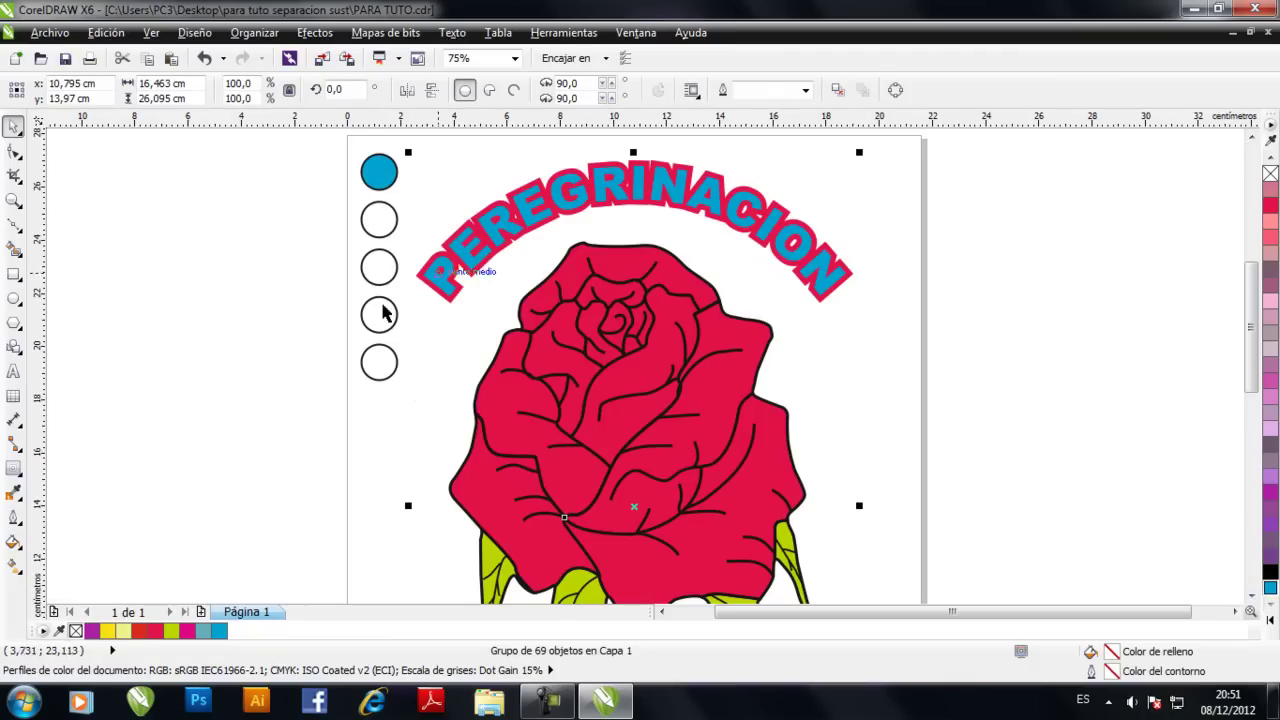
pyautogui.click(13, 492)
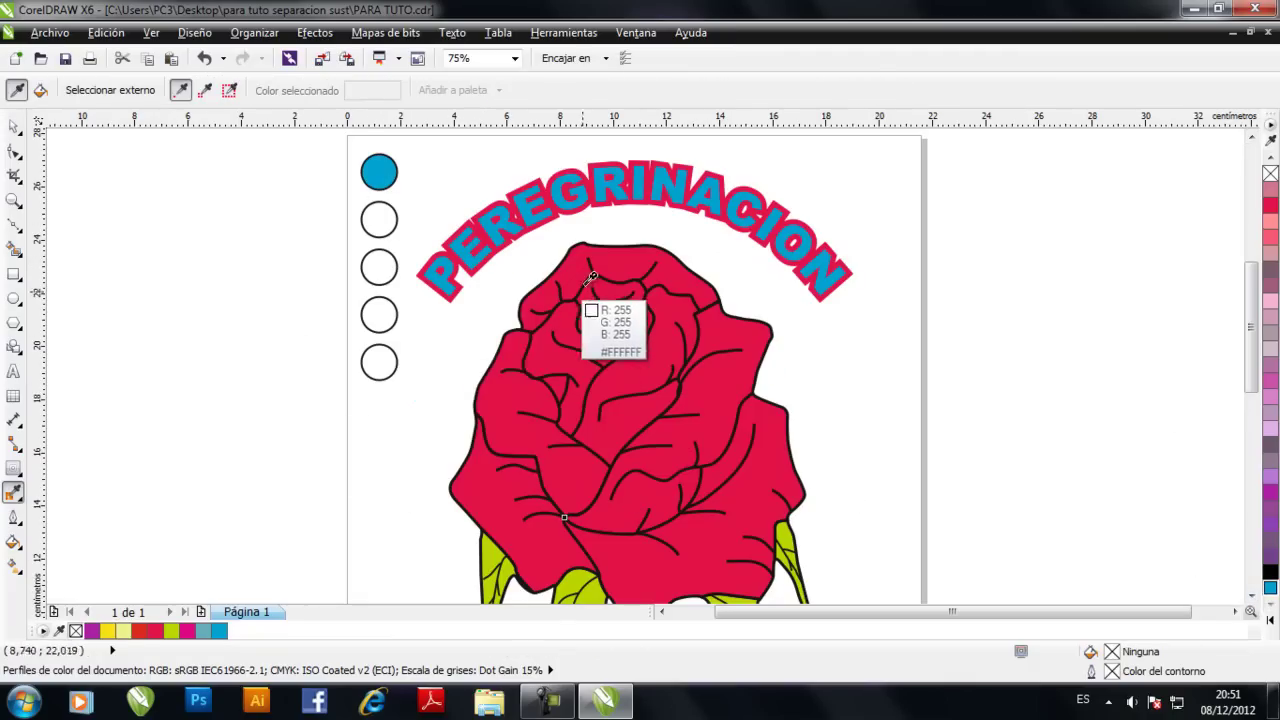
pyautogui.click(584, 280)
pyautogui.click(379, 216)
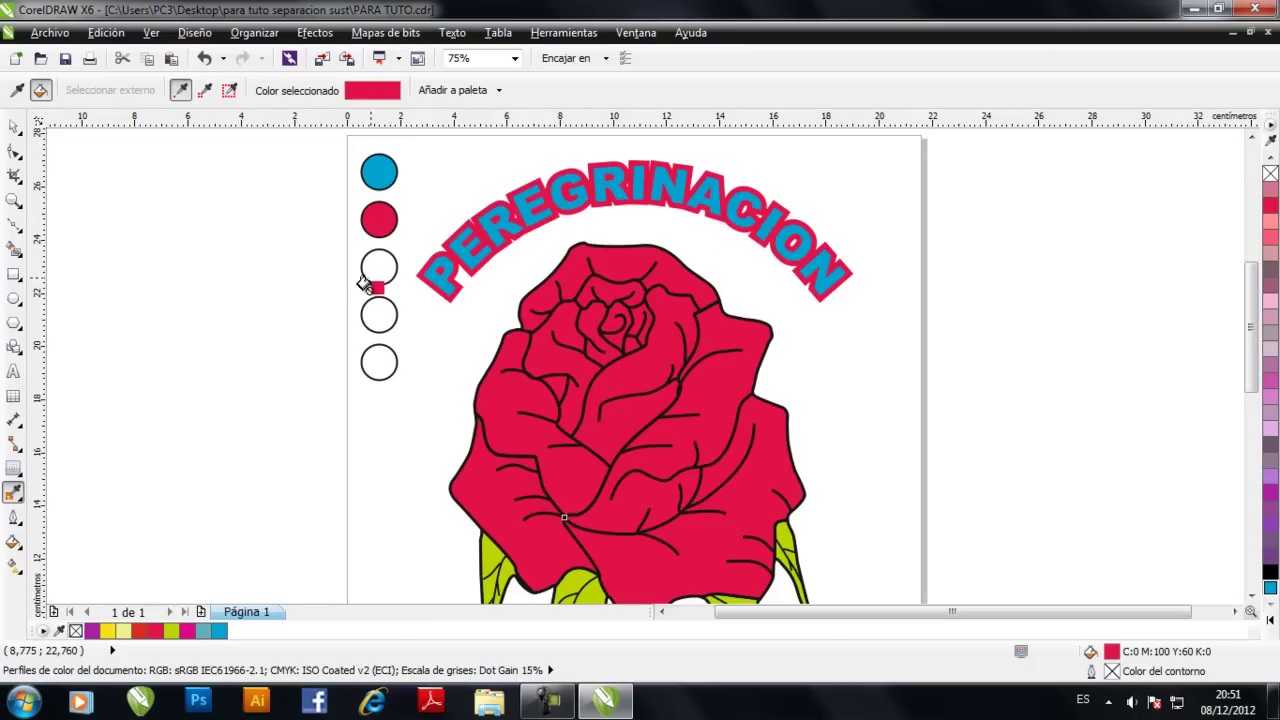
pyautogui.press('space')
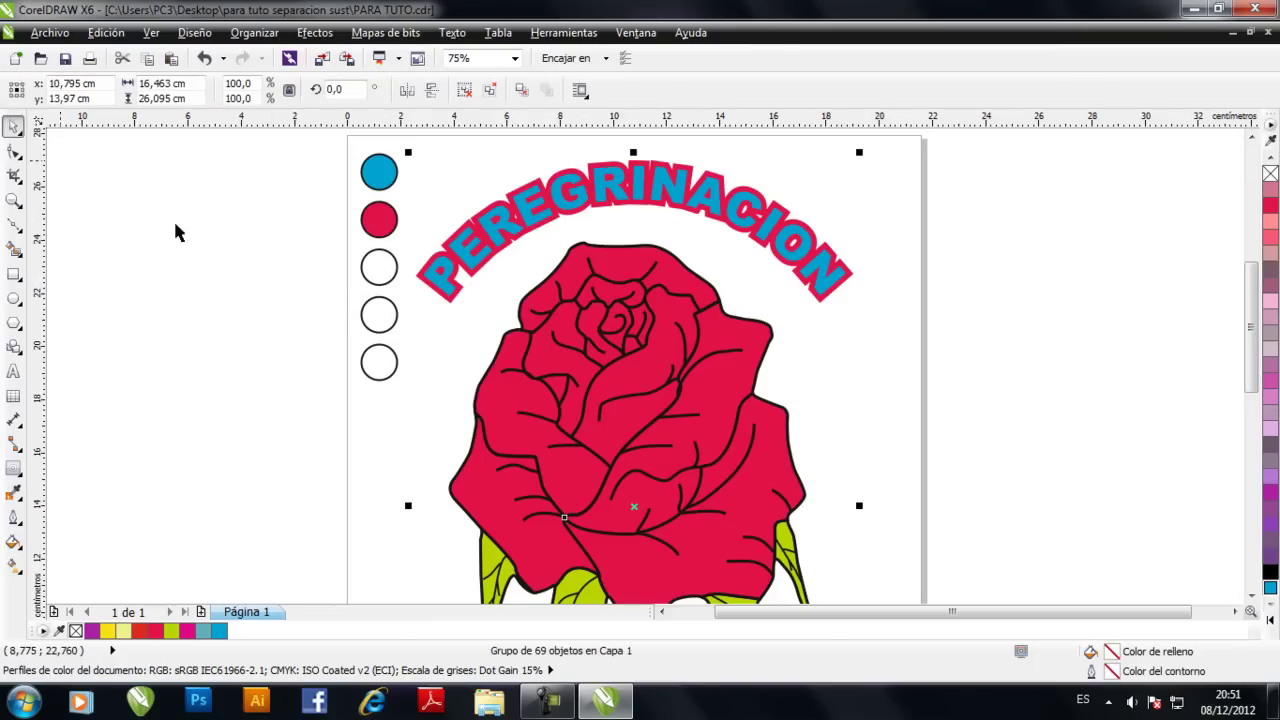
# Fill the third circle with black and the fourth circle with the green sampled from a leaf
pyautogui.keyDown('ctrl'); pyautogui.click(391, 273); pyautogui.keyUp('ctrl')
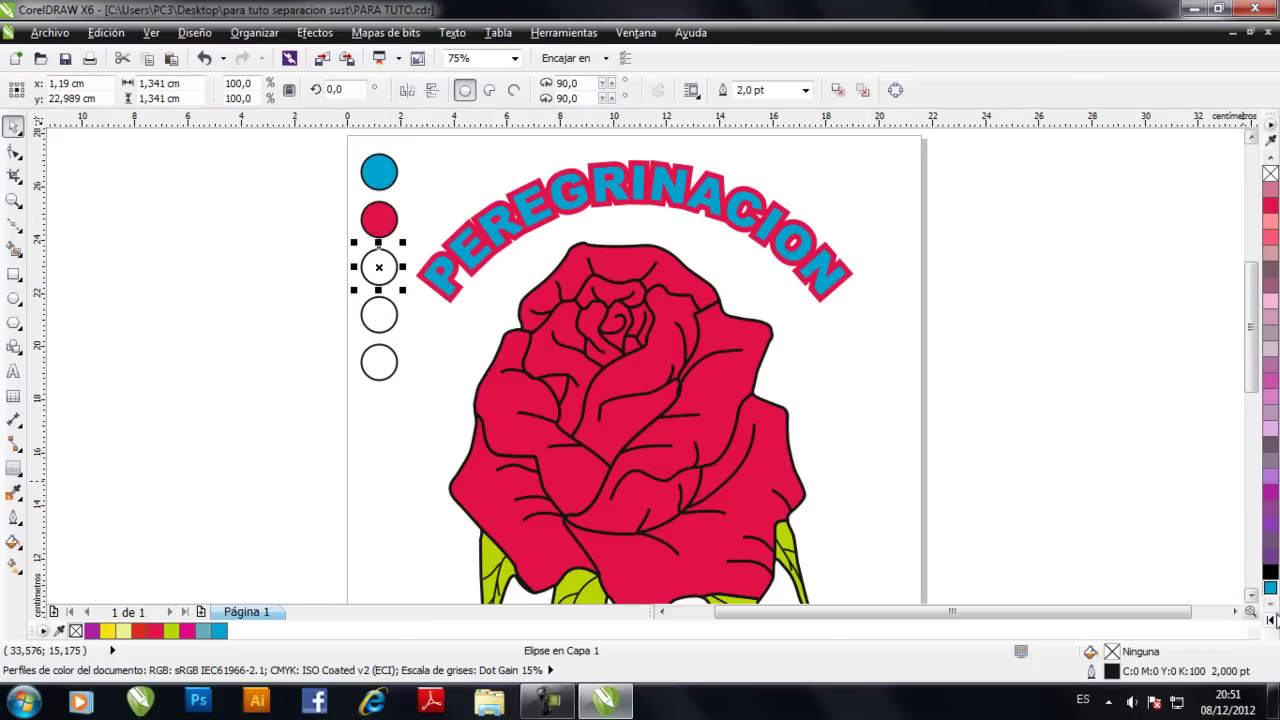
pyautogui.click(1270, 621)
pyautogui.click(1216, 170)
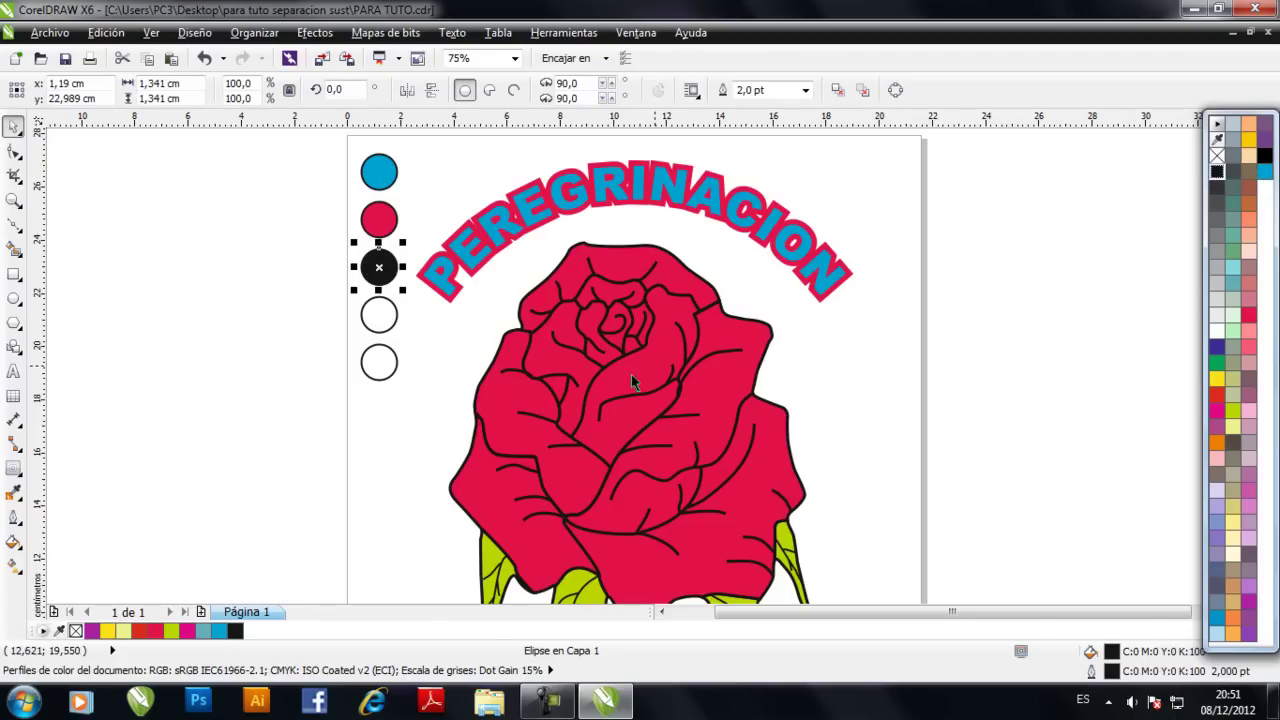
pyautogui.click(13, 492)
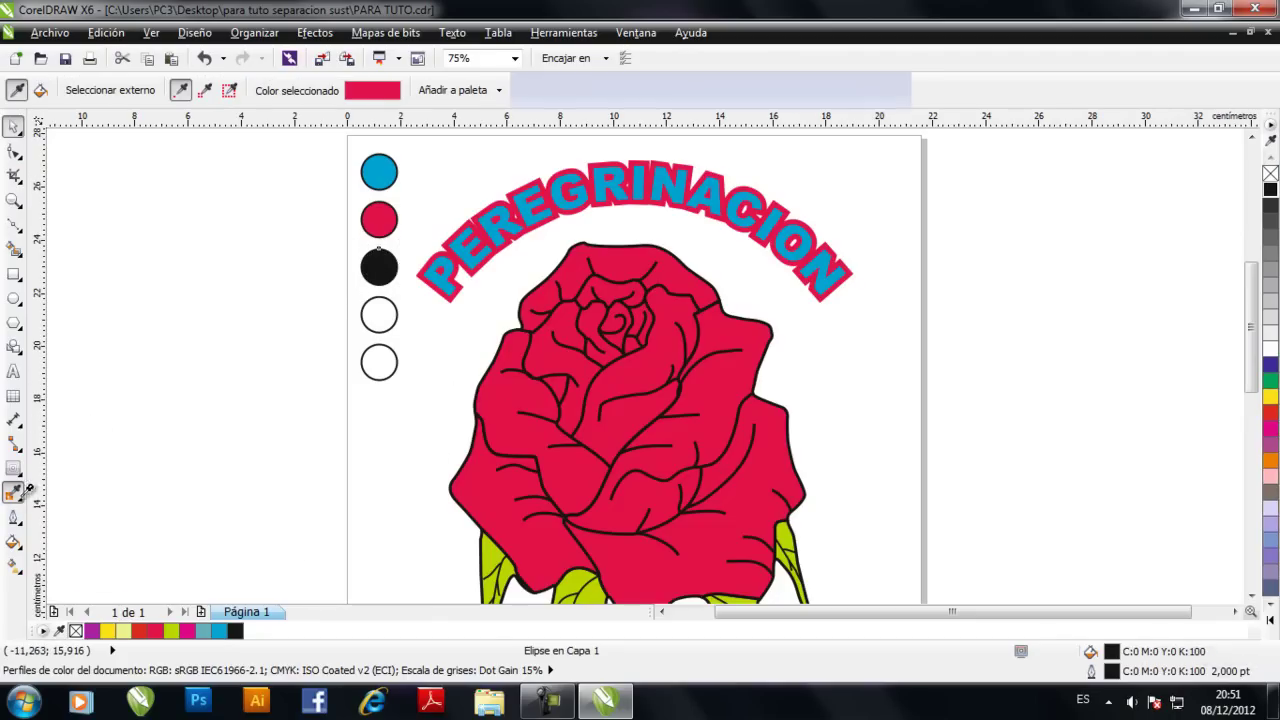
pyautogui.click(495, 560)
pyautogui.click(378, 316)
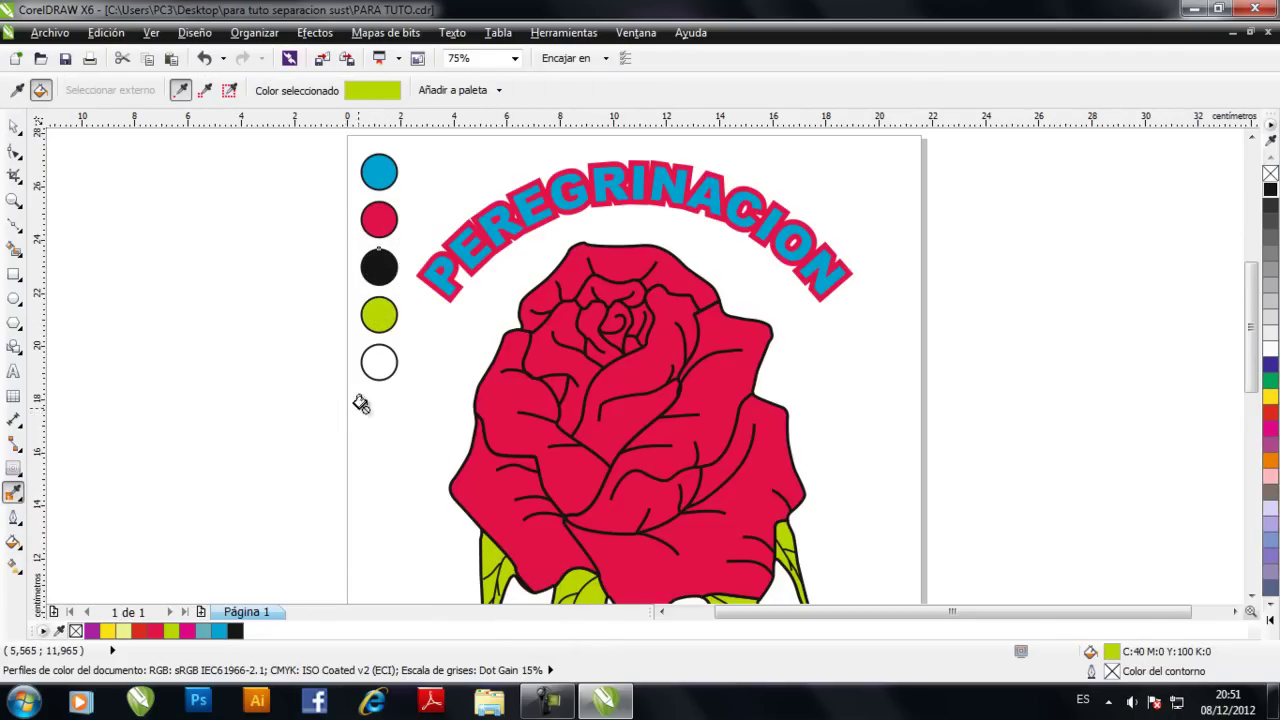
# Delete the unfilled fifth circle at the end of the column
pyautogui.scroll(-2, 360, 403)
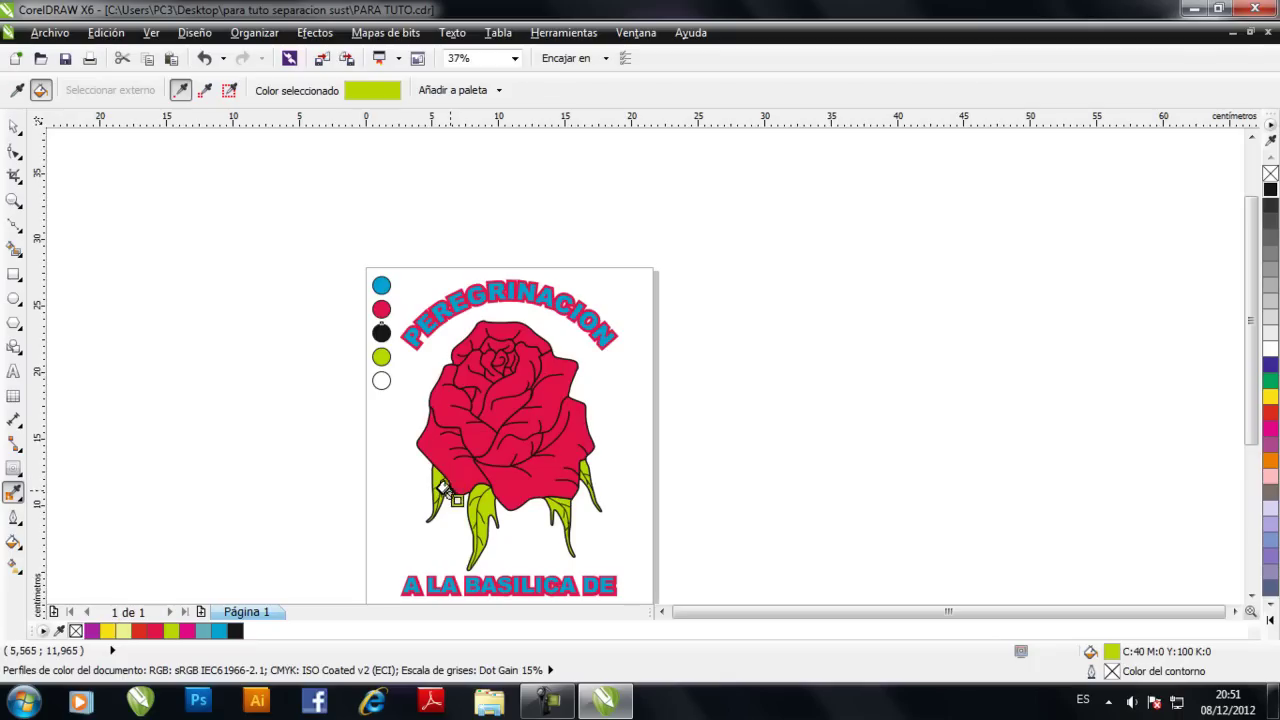
pyautogui.click(12, 128)
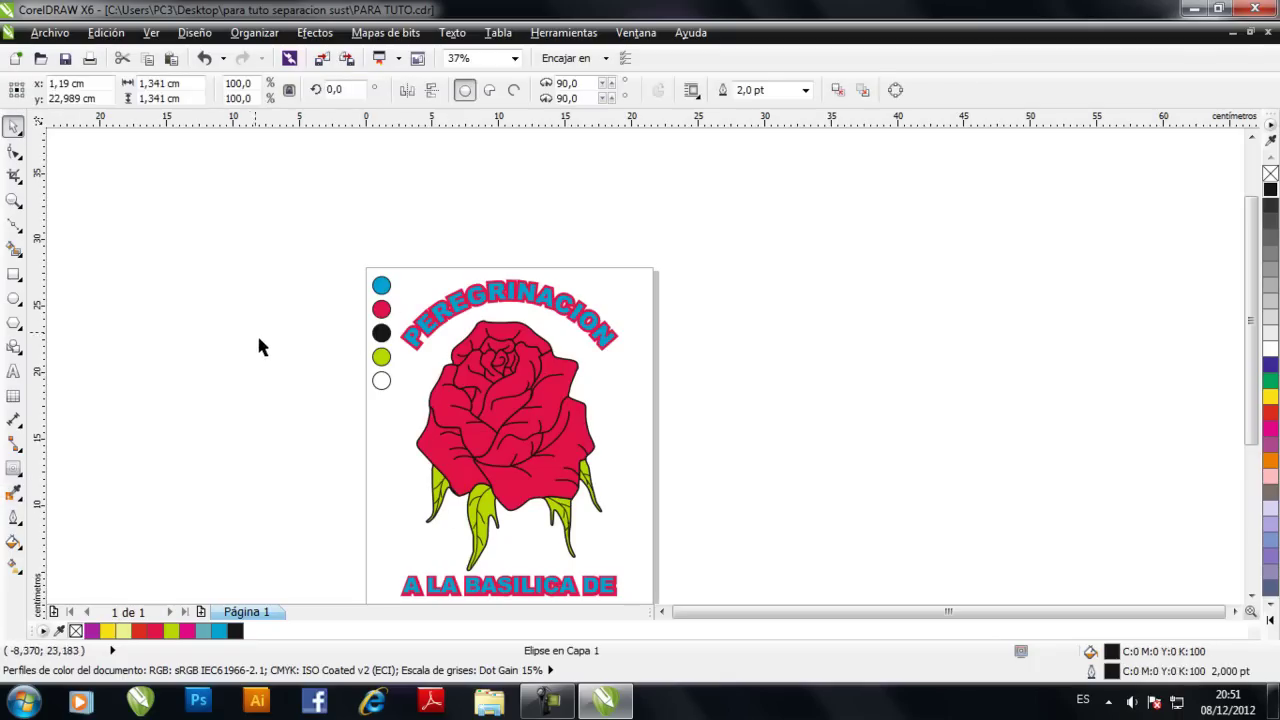
pyautogui.click(256, 332)
pyautogui.scroll(1, 391, 385)
pyautogui.moveTo(340, 360); pyautogui.dragTo(434, 423)
pyautogui.press('Delete')
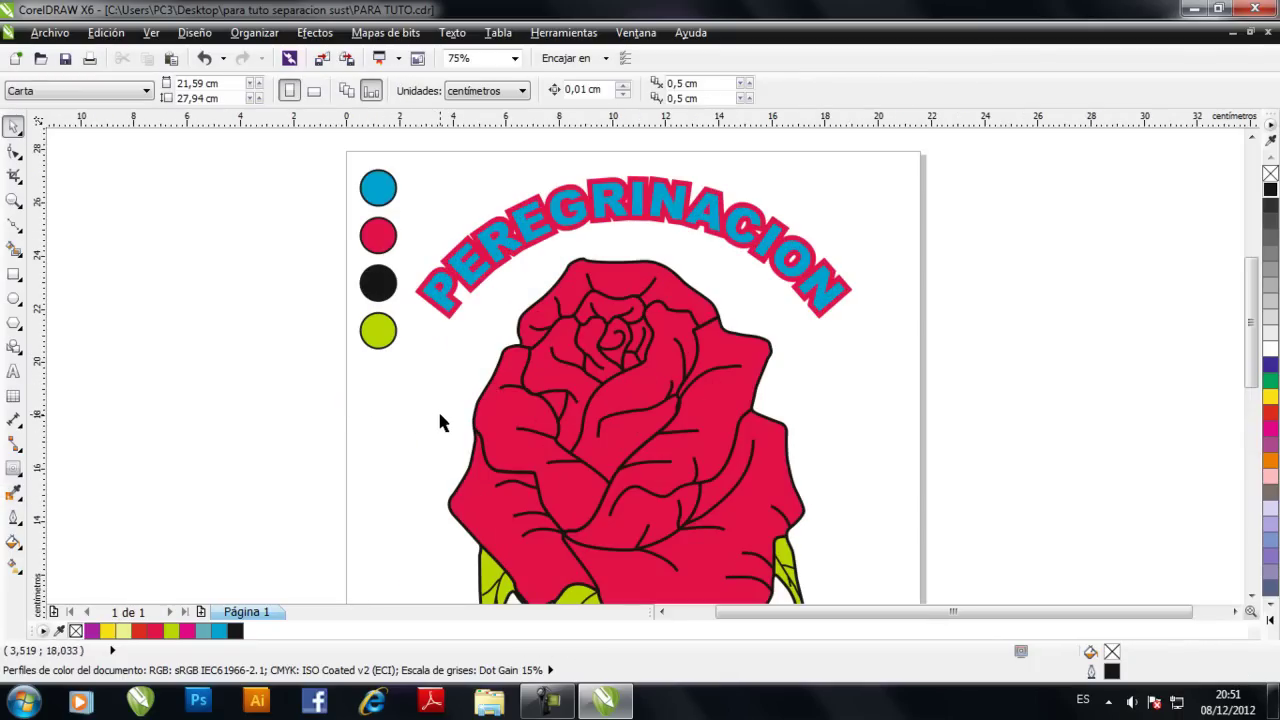
# Duplicate the four coloured circles as a second column just left of the originals
pyautogui.moveTo(340, 165); pyautogui.dragTo(416, 378)
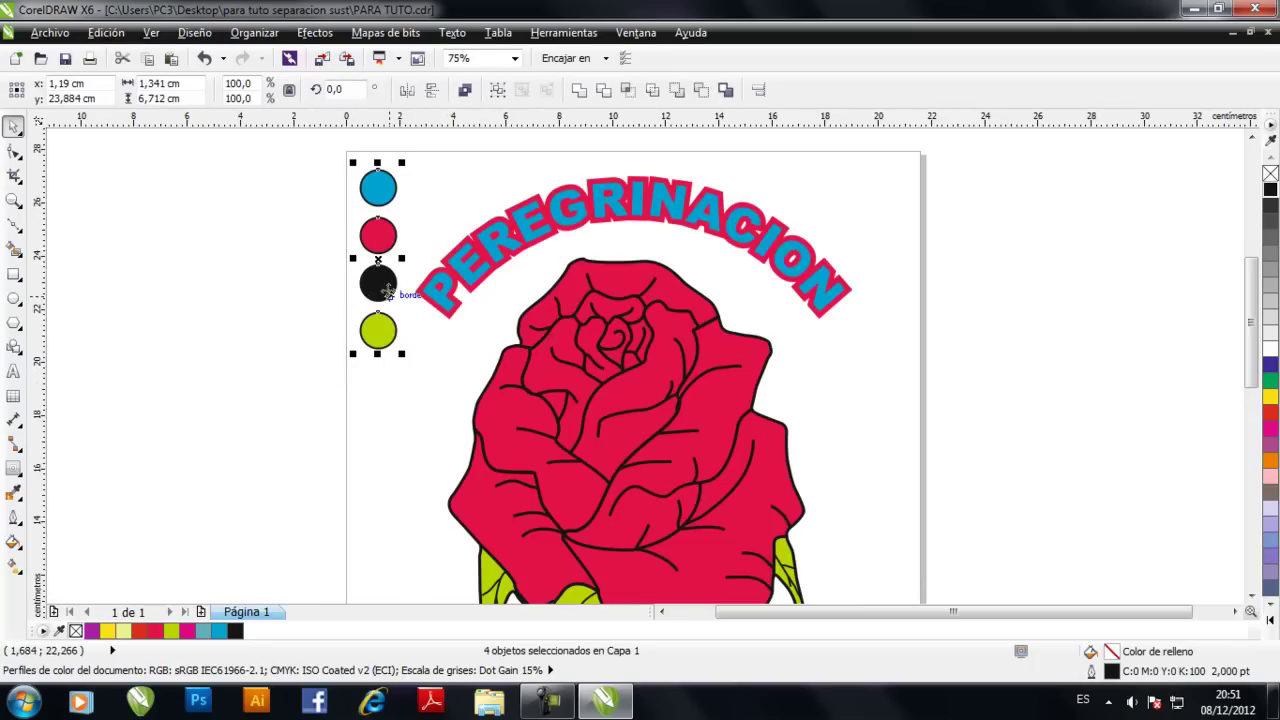
pyautogui.moveTo(378, 265); pyautogui.dragTo(331, 265)
pyautogui.click(190, 278)
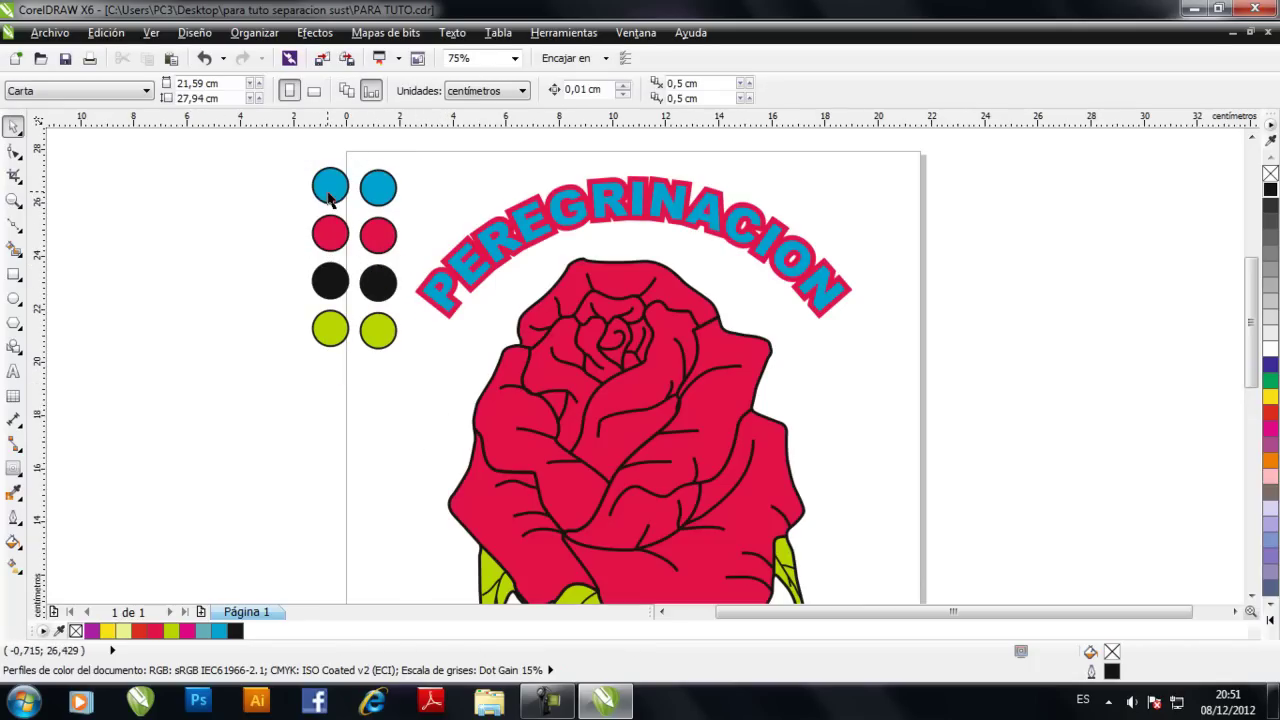
# Remove the outline from all eight coloured circles
pyautogui.moveTo(330, 200); pyautogui.dragTo(414, 356)
pyautogui.rightClick(1270, 175)
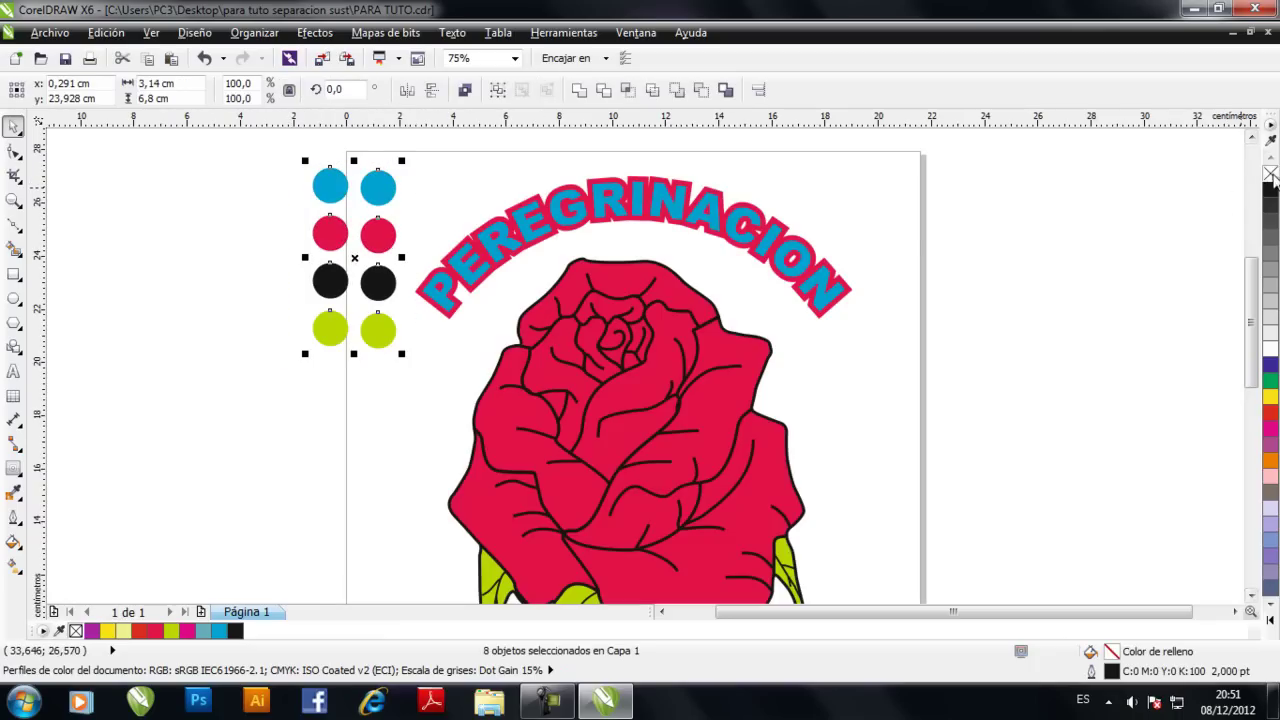
pyautogui.click(257, 262)
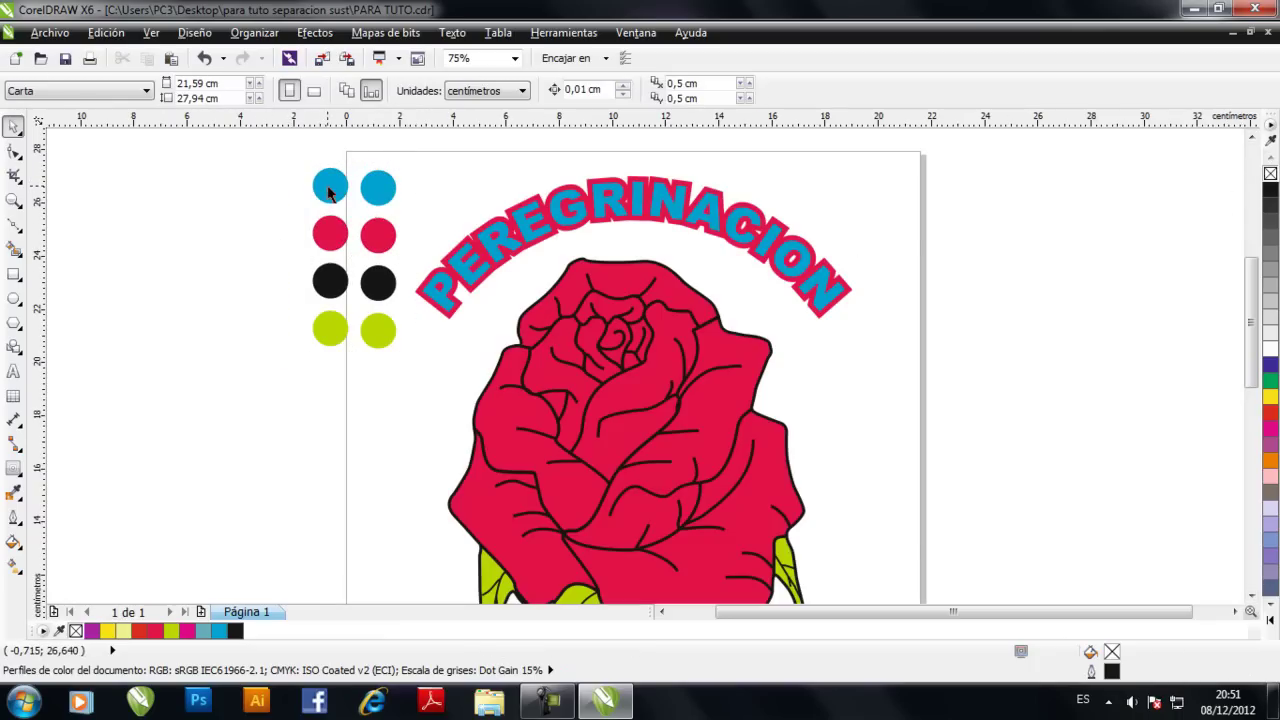
# In the right-hand column, recolour the crimson circle magenta (M:100) and the green circle yellow (Y:100)
pyautogui.click(329, 236)
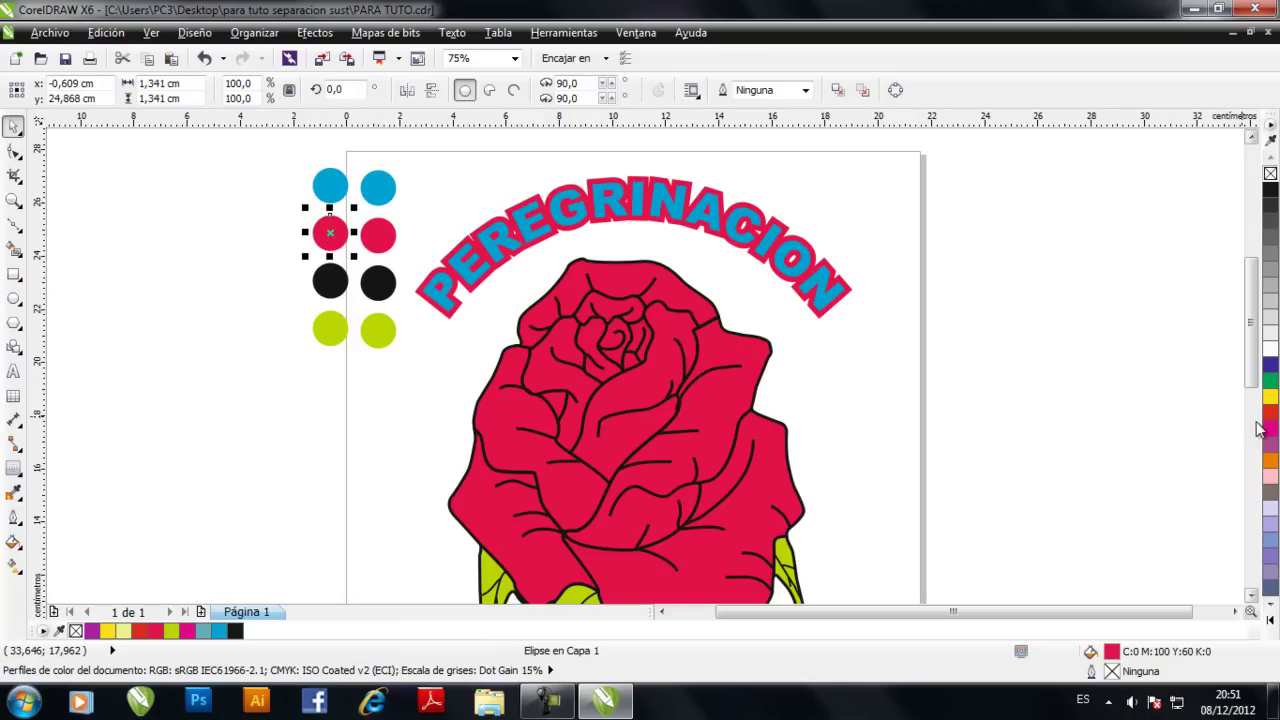
pyautogui.click(378, 235)
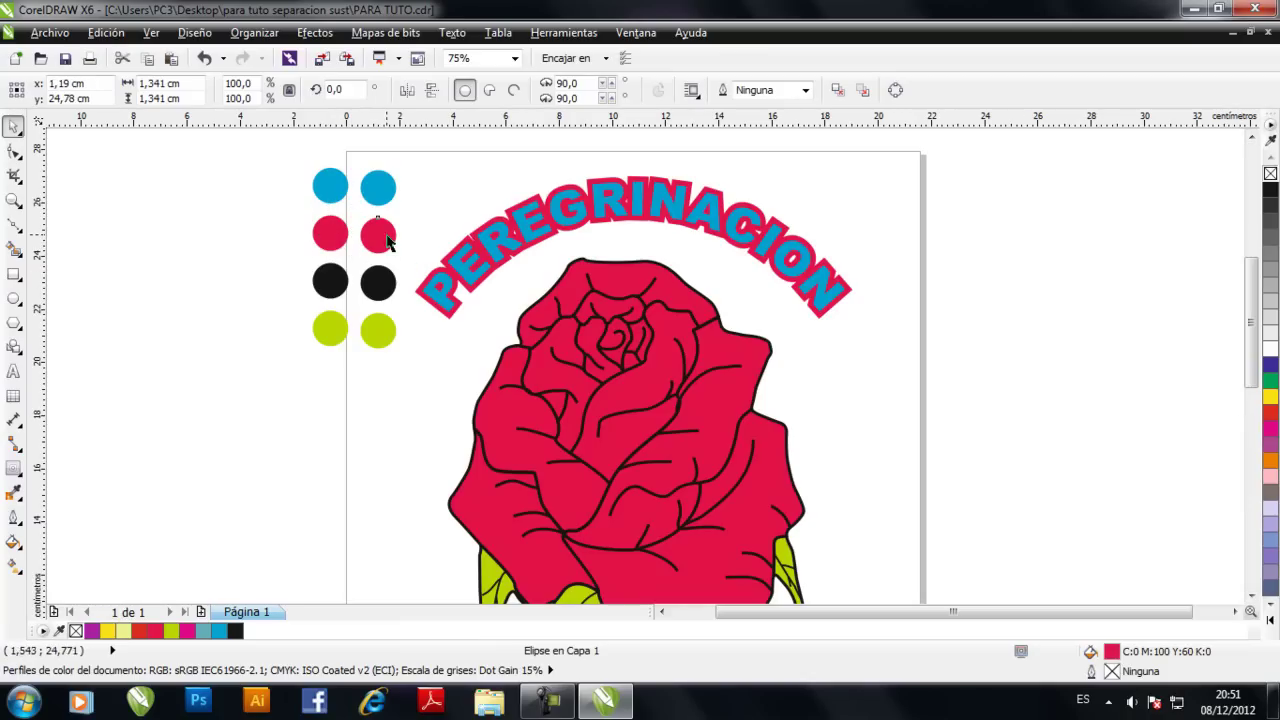
pyautogui.click(1271, 429)
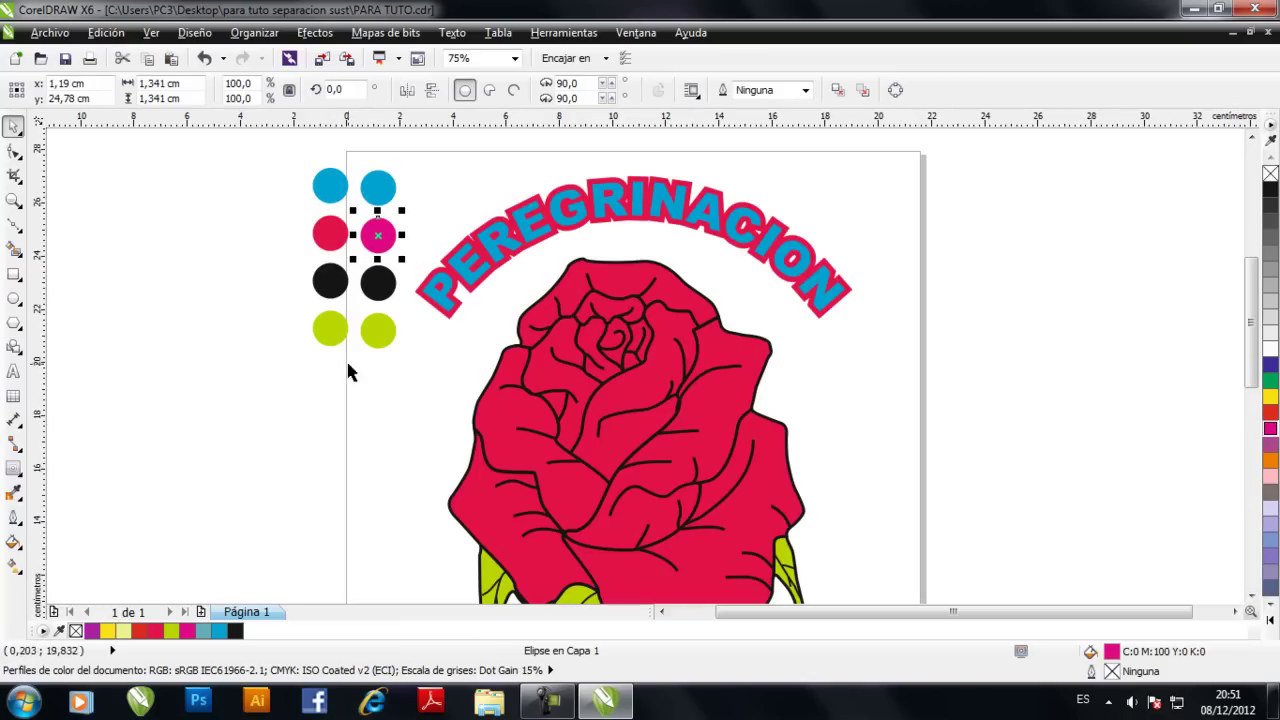
pyautogui.click(330, 326)
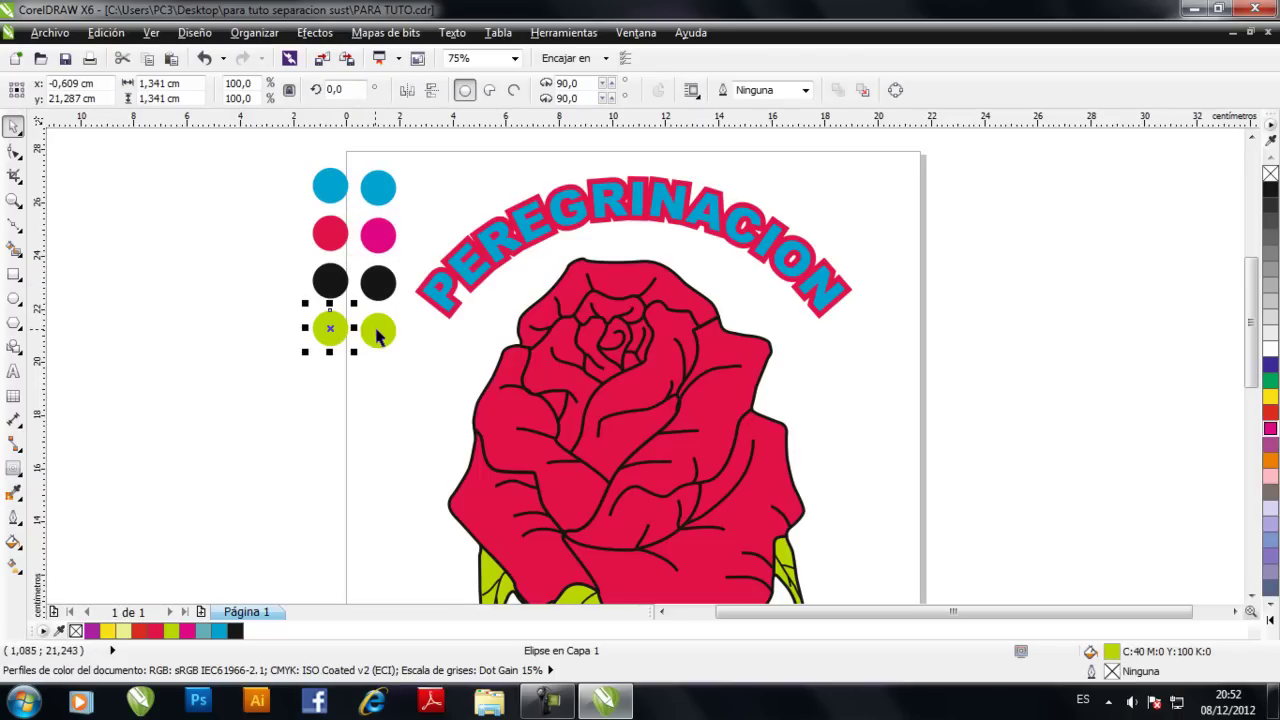
pyautogui.click(379, 334)
pyautogui.click(1270, 396)
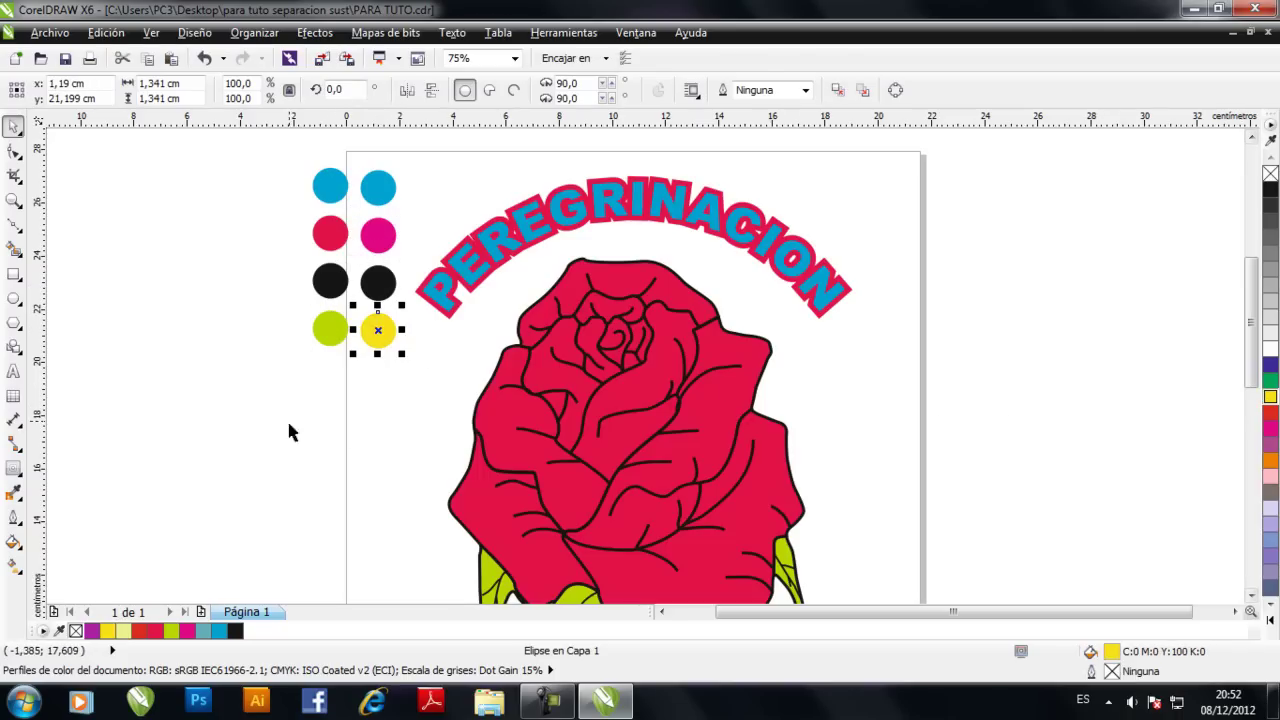
pyautogui.click(288, 428)
# Move all eight circles off the page into the empty area left of the artwork
pyautogui.scroll(-1, 285, 405)
pyautogui.moveTo(283, 272); pyautogui.dragTo(351, 378)
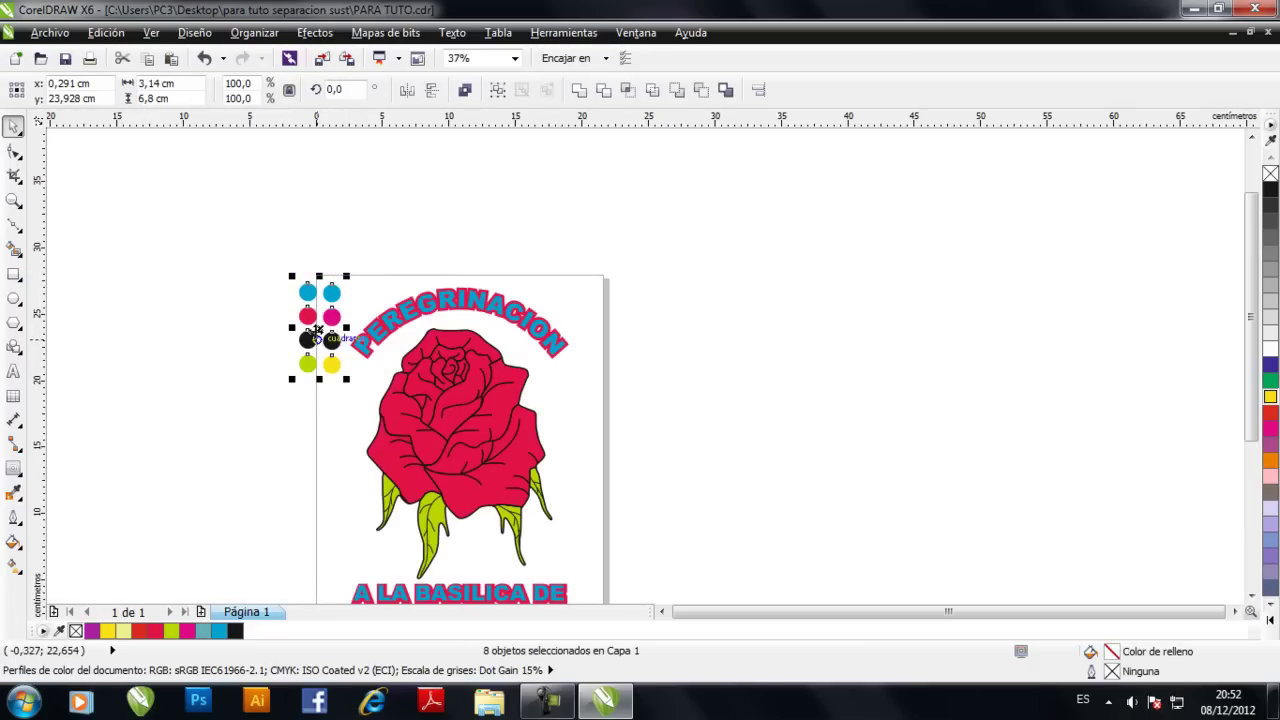
pyautogui.moveTo(320, 332); pyautogui.dragTo(264, 335)
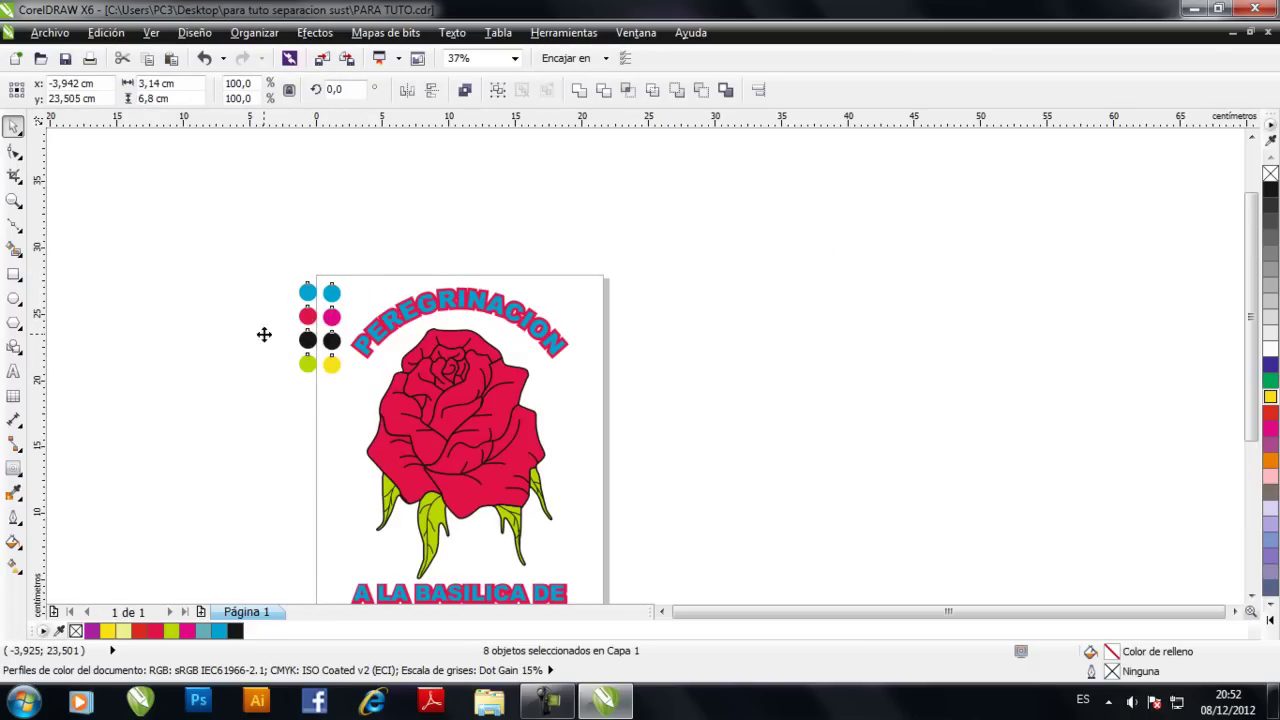
# Add a second page to the document and move the eight circles onto its upper-left corner
pyautogui.click(200, 612)
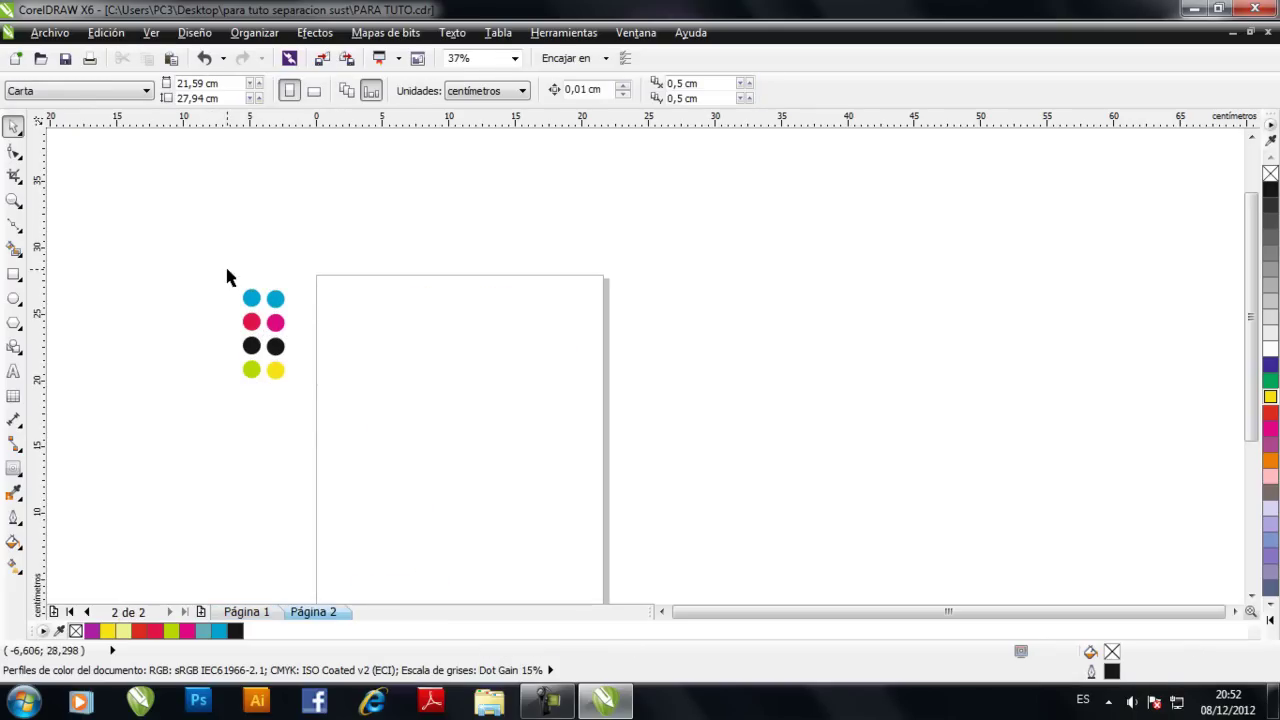
pyautogui.moveTo(306, 420); pyautogui.dragTo(306, 418)
pyautogui.moveTo(292, 334); pyautogui.dragTo(372, 325)
# Copy the eight circles from Página 2 and paste them onto the artwork on Página 1
pyautogui.click(248, 611)
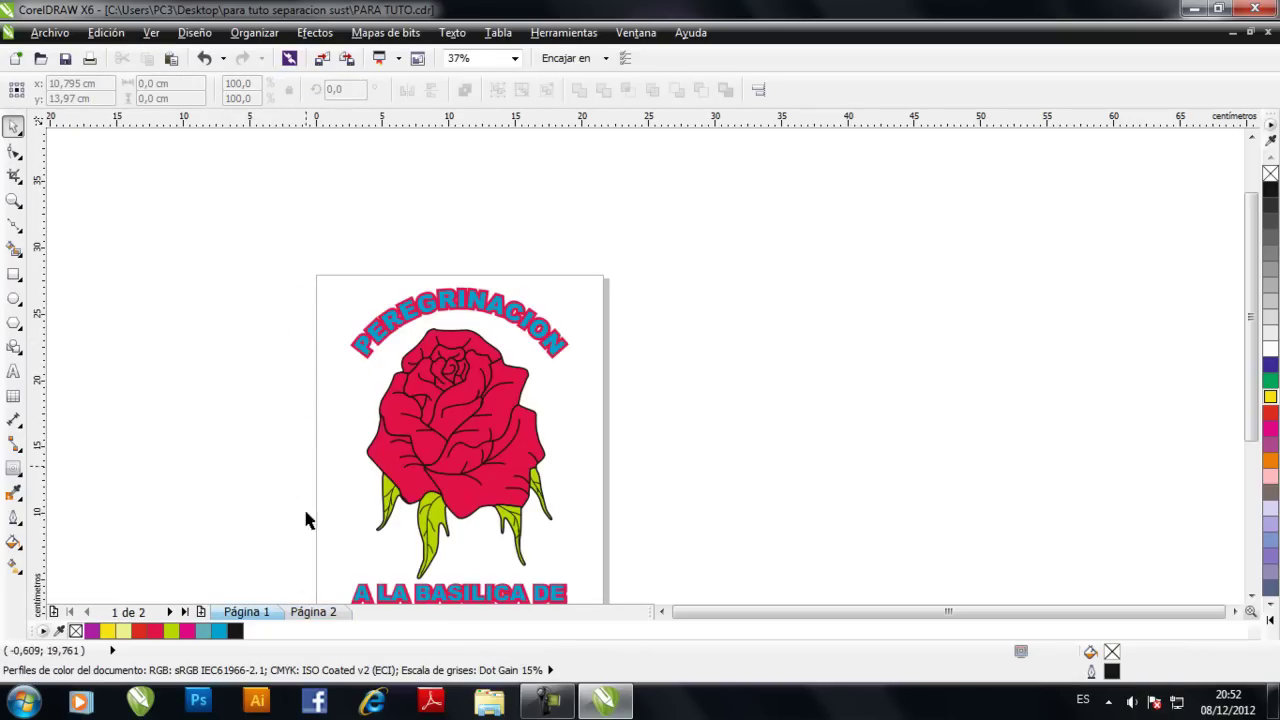
pyautogui.click(302, 612)
pyautogui.moveTo(312, 270); pyautogui.dragTo(371, 390)
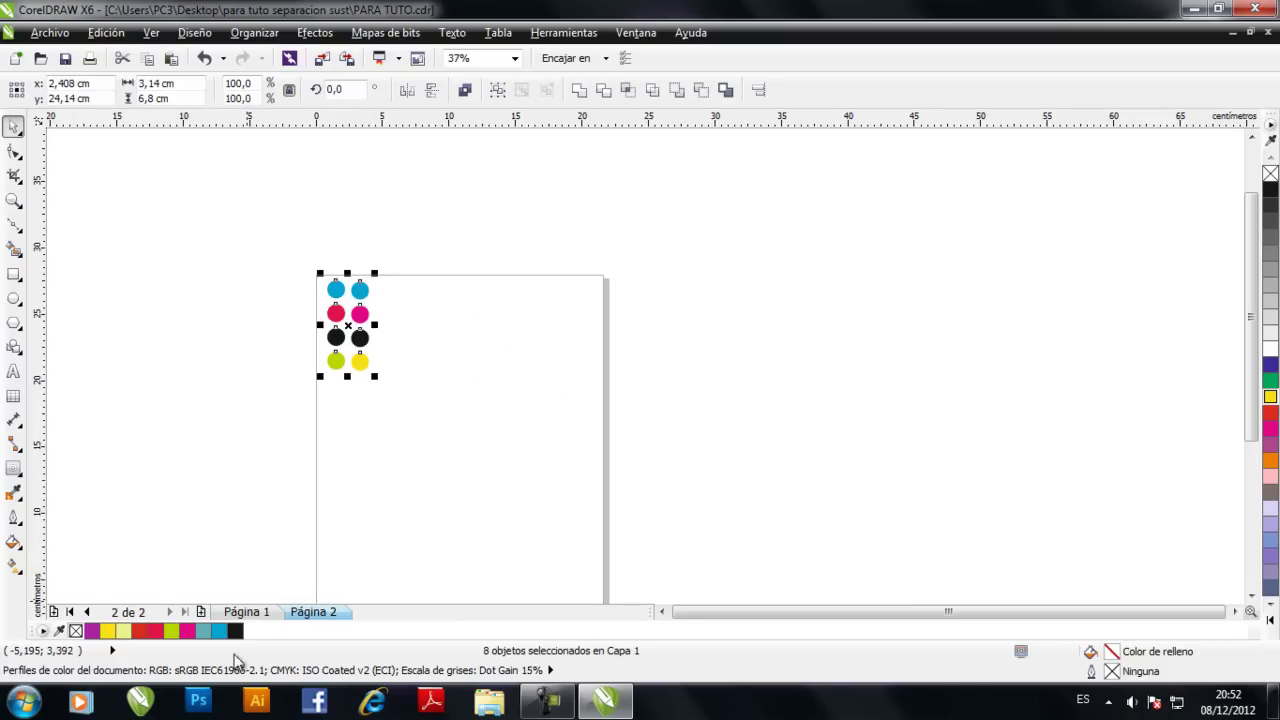
pyautogui.click(252, 611)
pyautogui.hotkey('ctrl', 'v')
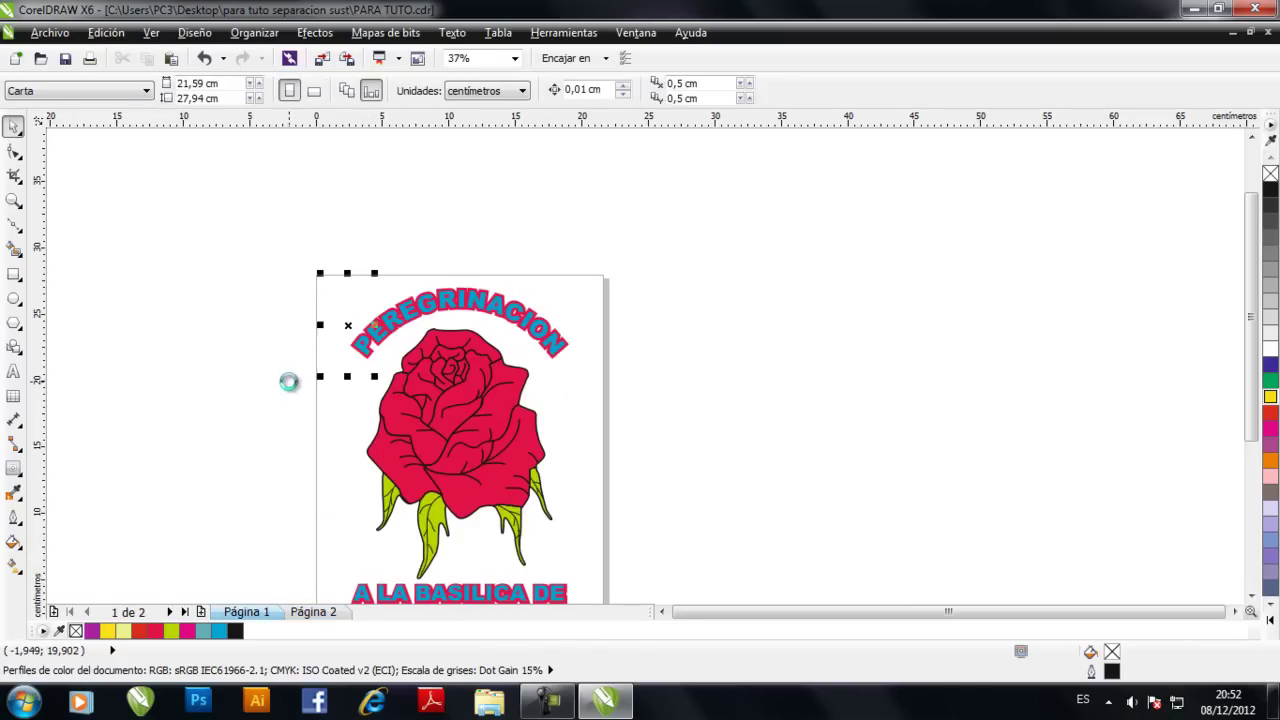
# Scale the pasted circles on Página 1 down to about 2.03 × 4.4 cm so they fit beside the curved title
pyautogui.moveTo(375, 377); pyautogui.dragTo(362, 344)
pyautogui.click(295, 350)
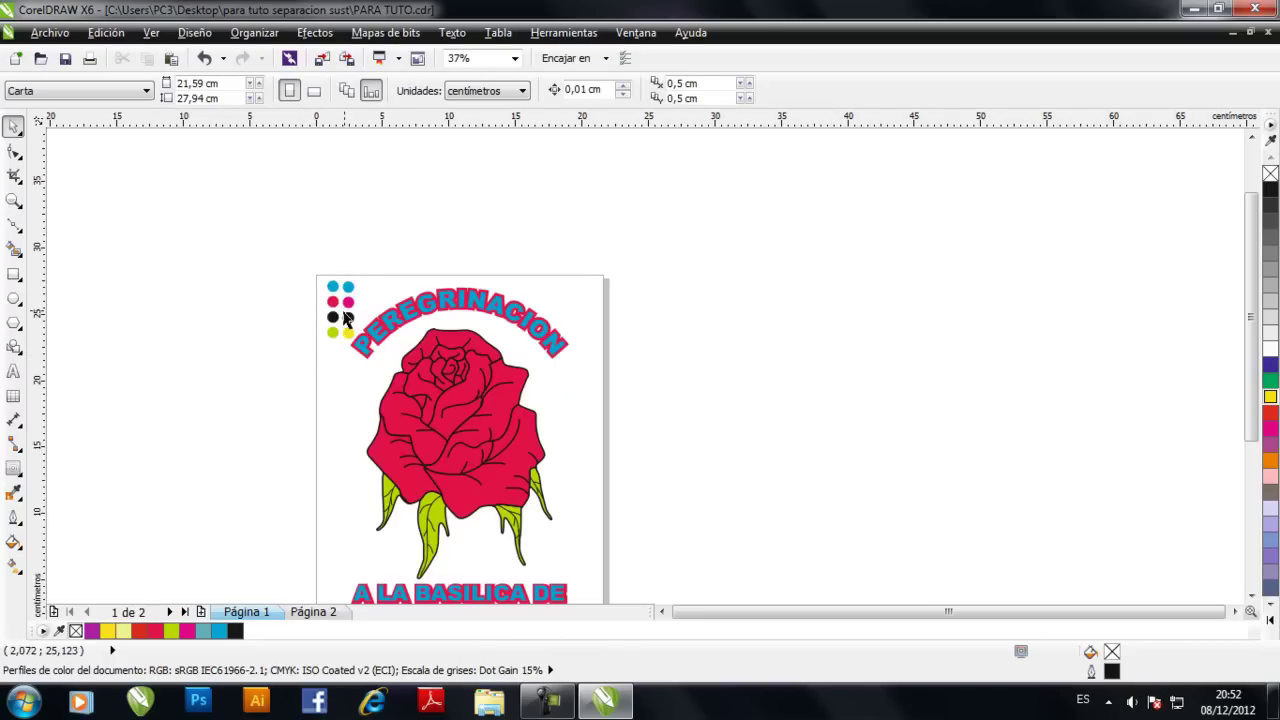
pyautogui.click(336, 330)
pyautogui.scroll(4, 371, 337)
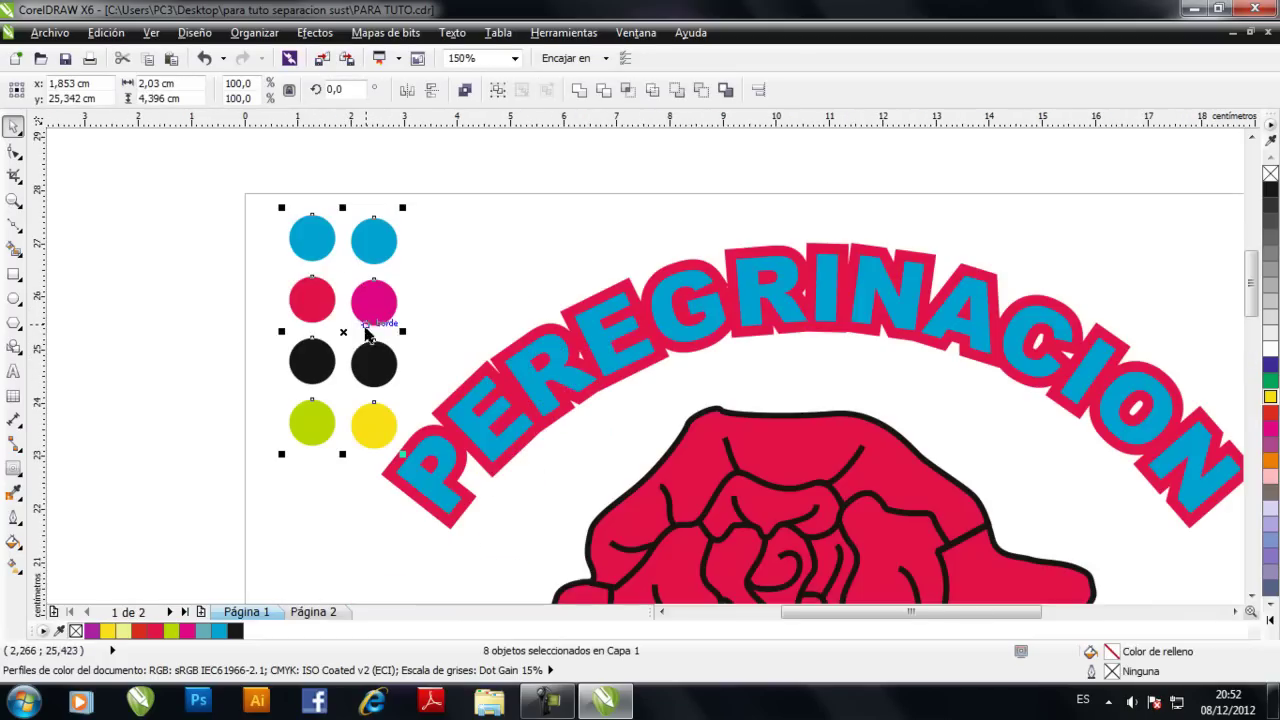
# Move the eight circles down the left side of the page, below the start of the curved title and beside the rose
pyautogui.moveTo(346, 334)
pyautogui.mouseDown()
pyautogui.moveTo(326, 325)
pyautogui.moveTo(320, 343)
pyautogui.moveTo(312, 325)
pyautogui.moveTo(317, 447)
pyautogui.mouseUp()
pyautogui.scroll(-4, 310, 358)
pyautogui.click(248, 448)
pyautogui.scroll(4, 323, 434)
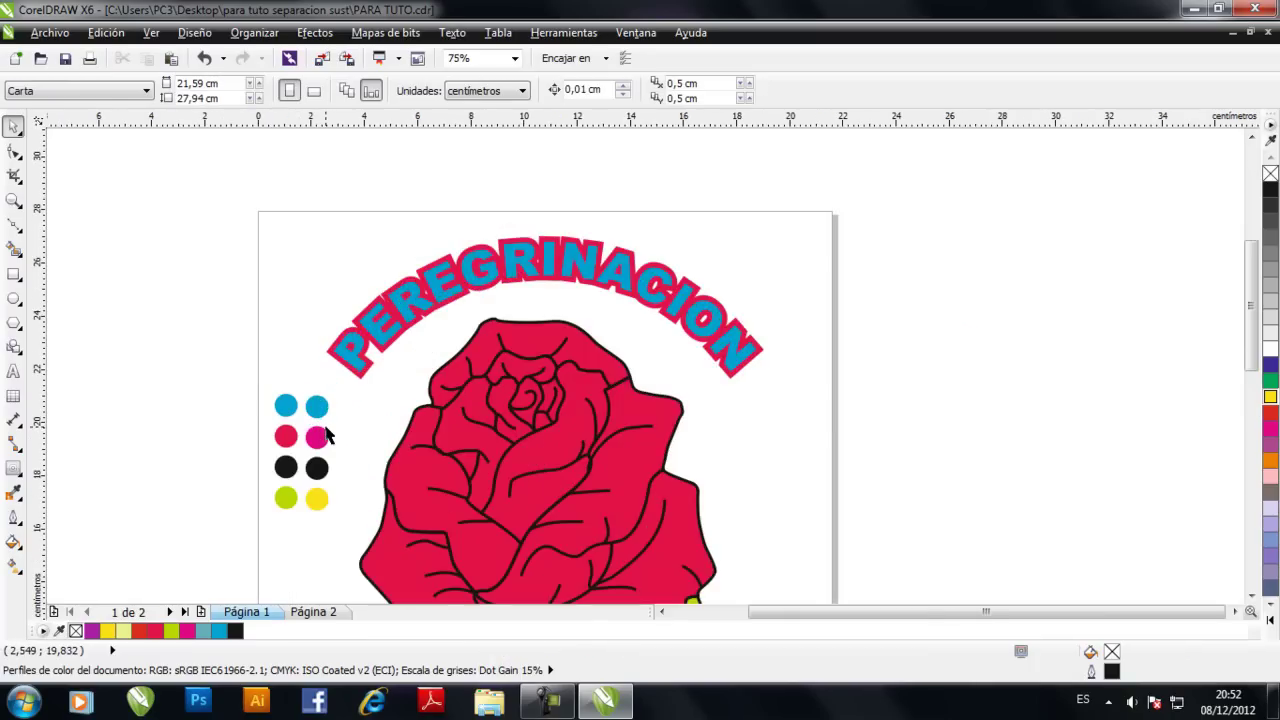
# Place 24 pt Arial text reading "cian" just above the circles and start a second line
pyautogui.click(14, 371)
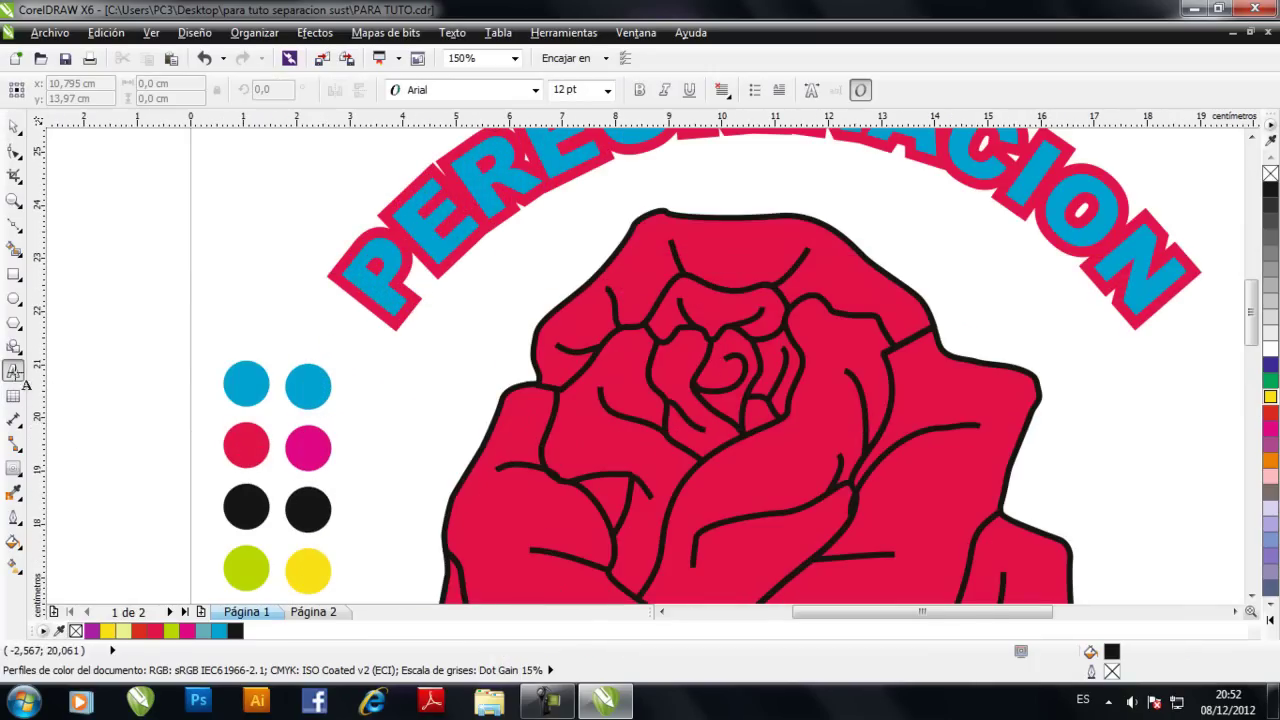
pyautogui.click(228, 348)
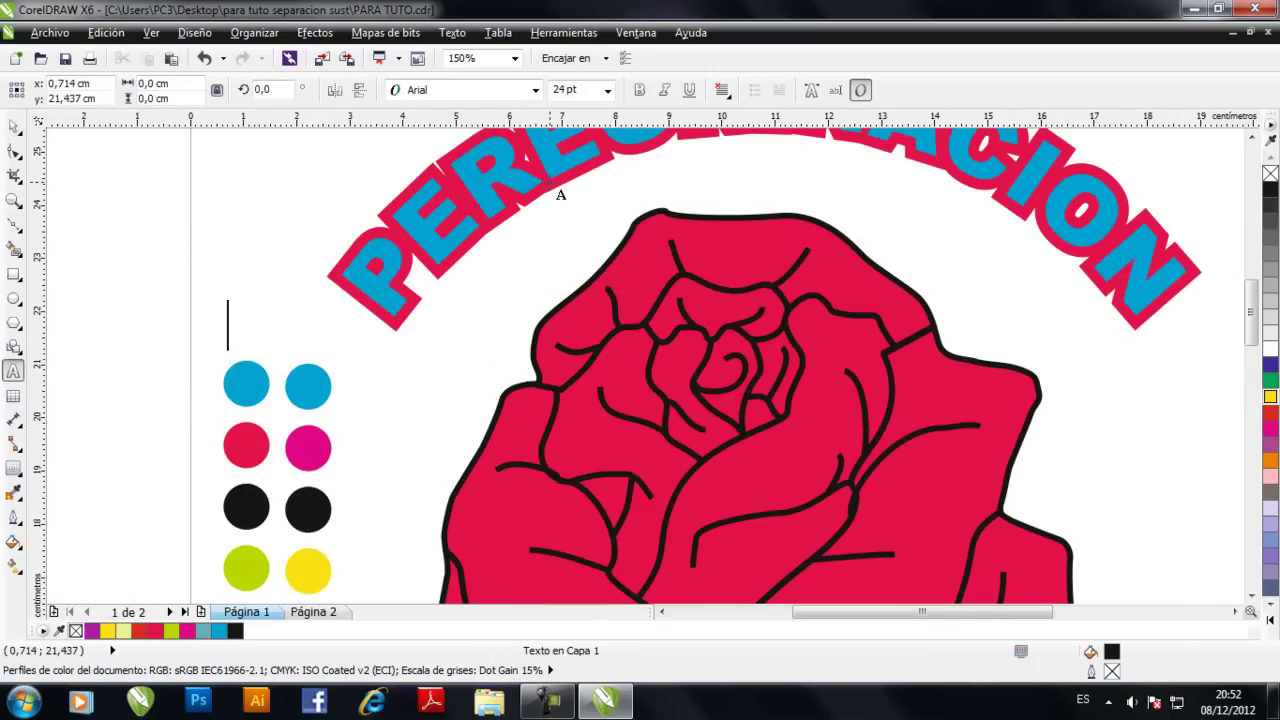
pyautogui.write('cian')
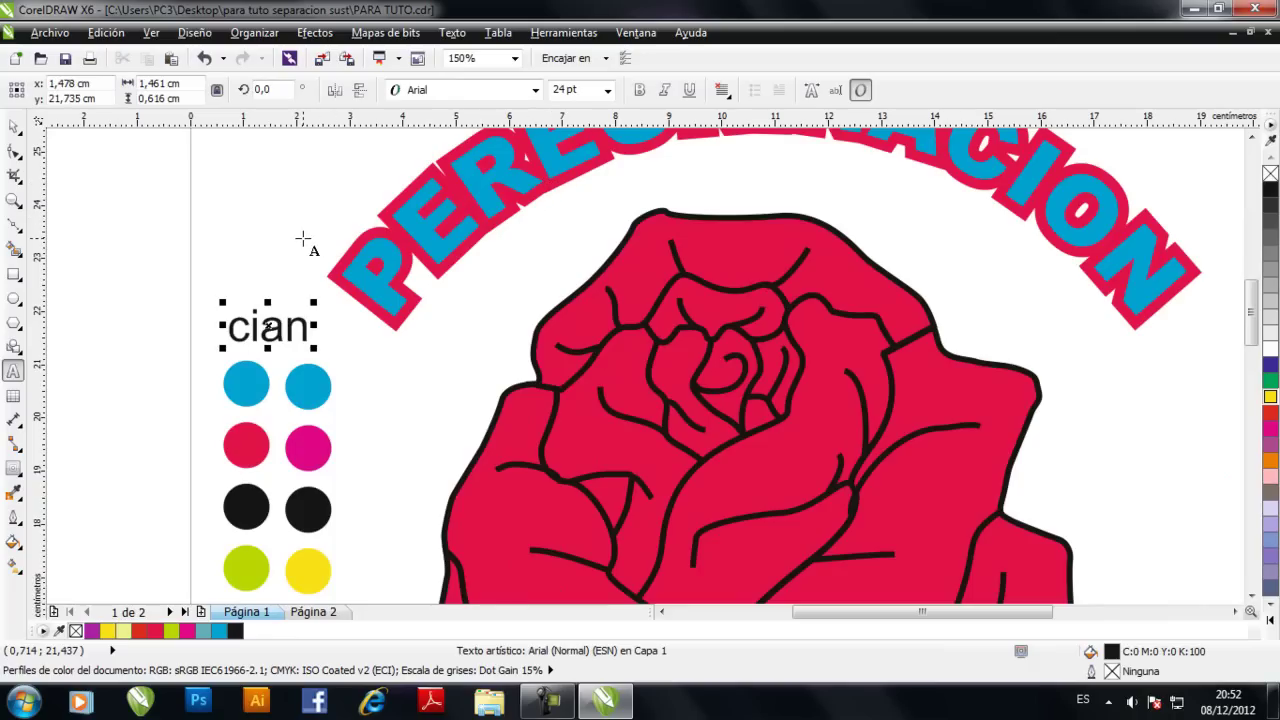
pyautogui.press('Return')
pyautogui.write('magenta')
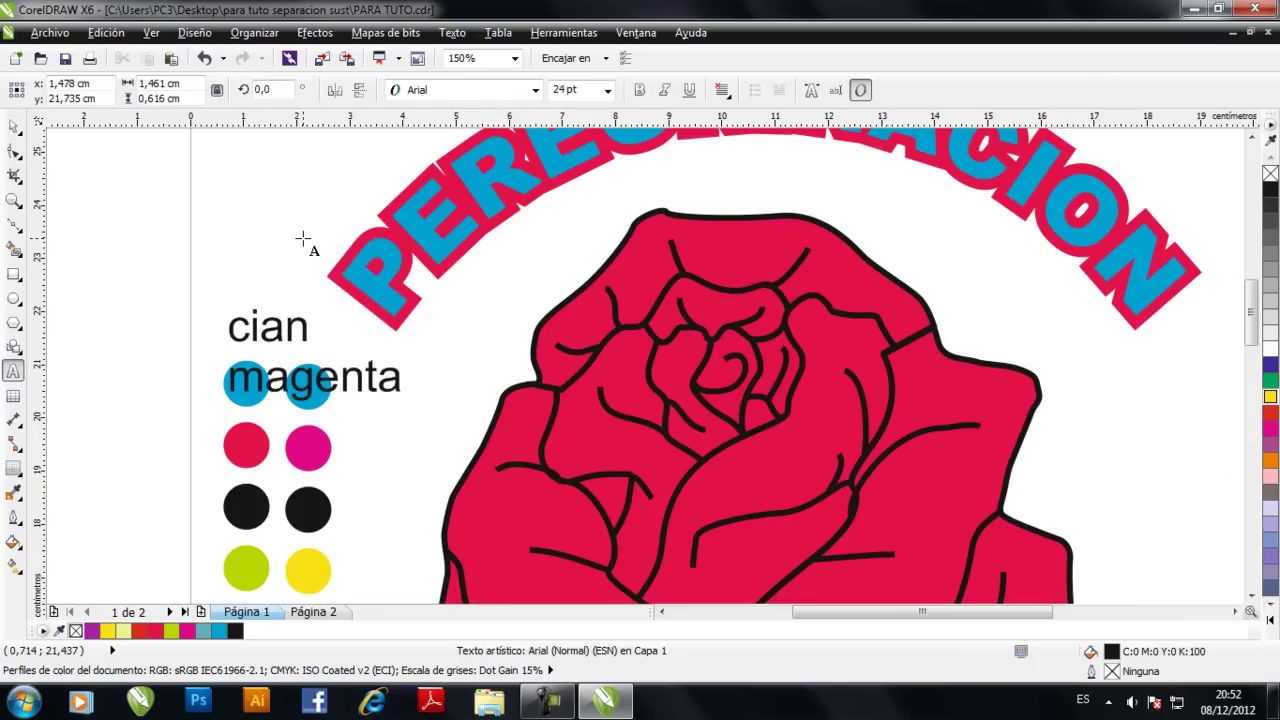
pyautogui.press('BackSpace')
pyautogui.press('BackSpace')
pyautogui.press('BackSpace')
pyautogui.press('BackSpace')
pyautogui.press('BackSpace')
pyautogui.press('BackSpace')
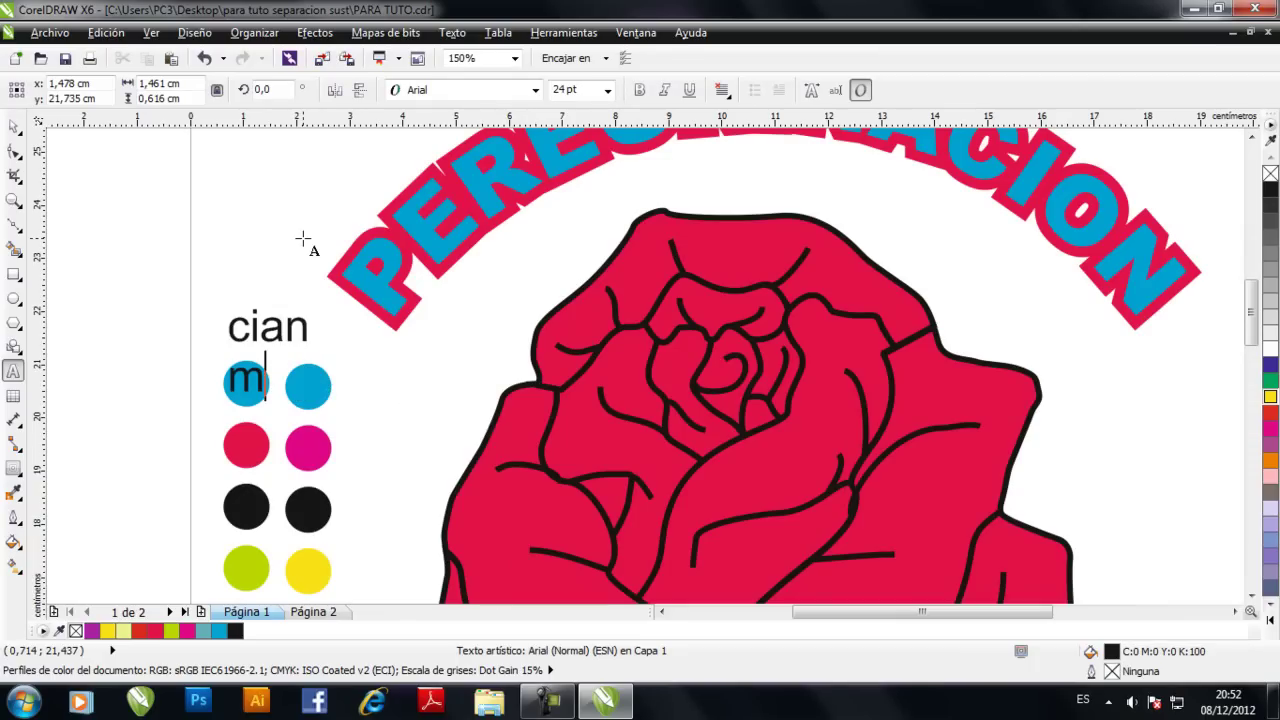
pyautogui.press('BackSpace')
# Complete the text block with the lines "fiusha", "negro" and "verde limon"
pyautogui.write('fiusha')
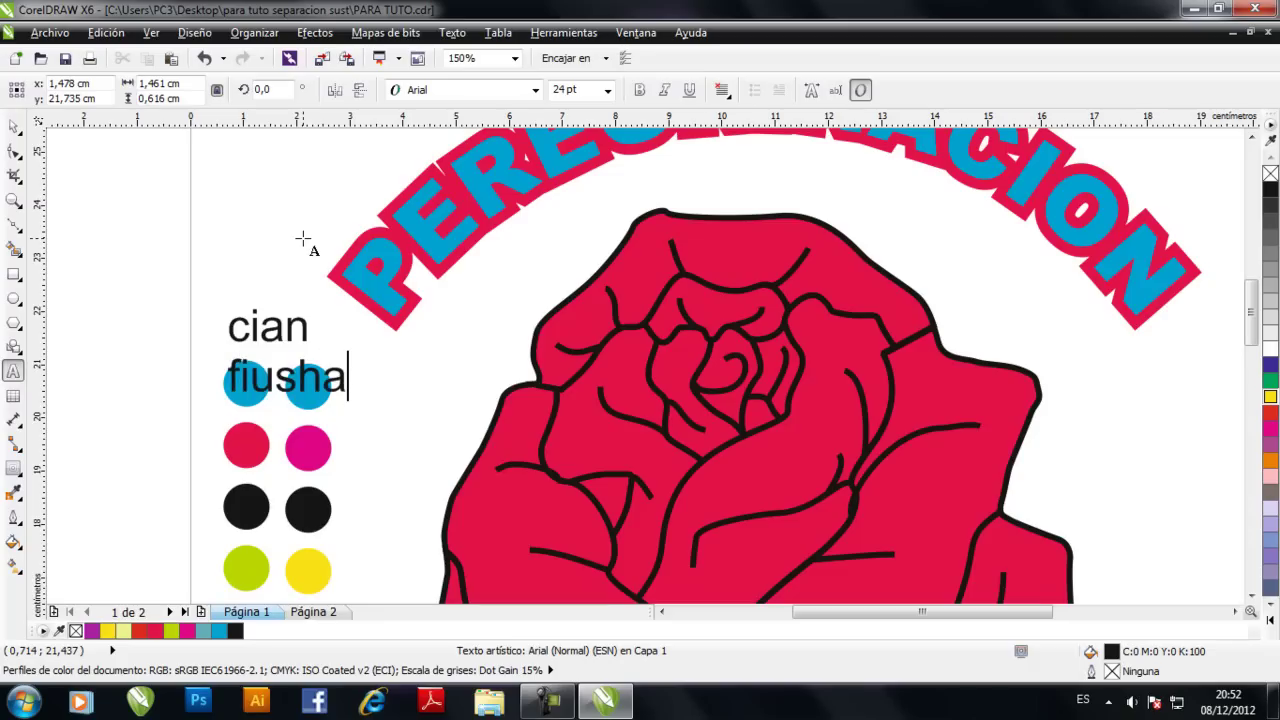
pyautogui.press('Return')
pyautogui.write('negro')
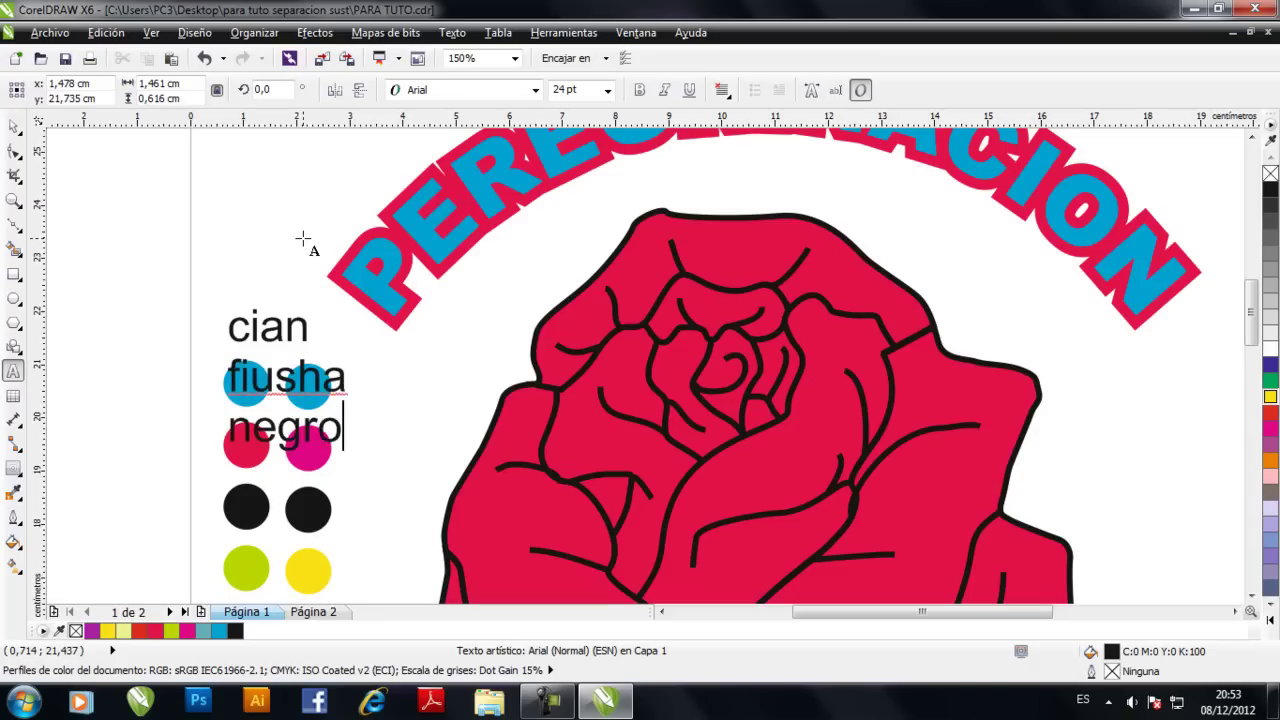
pyautogui.press('Return')
pyautogui.write('ve')
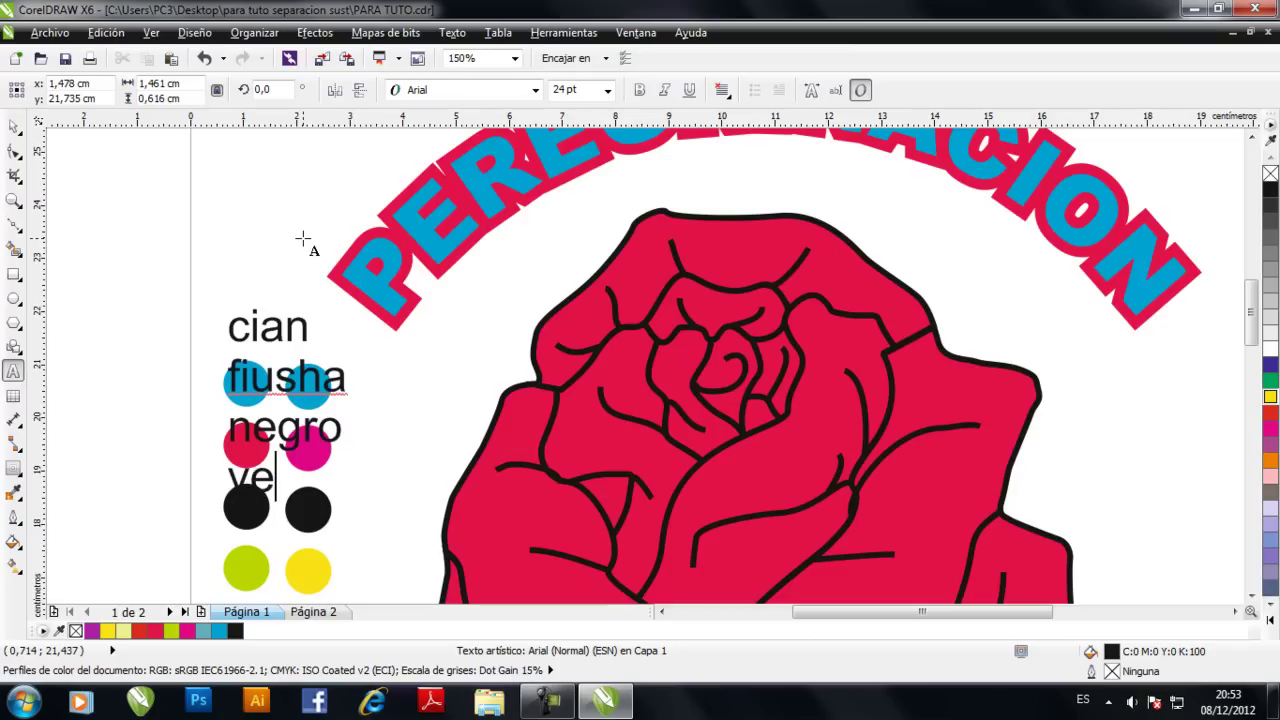
pyautogui.write('rde limon')
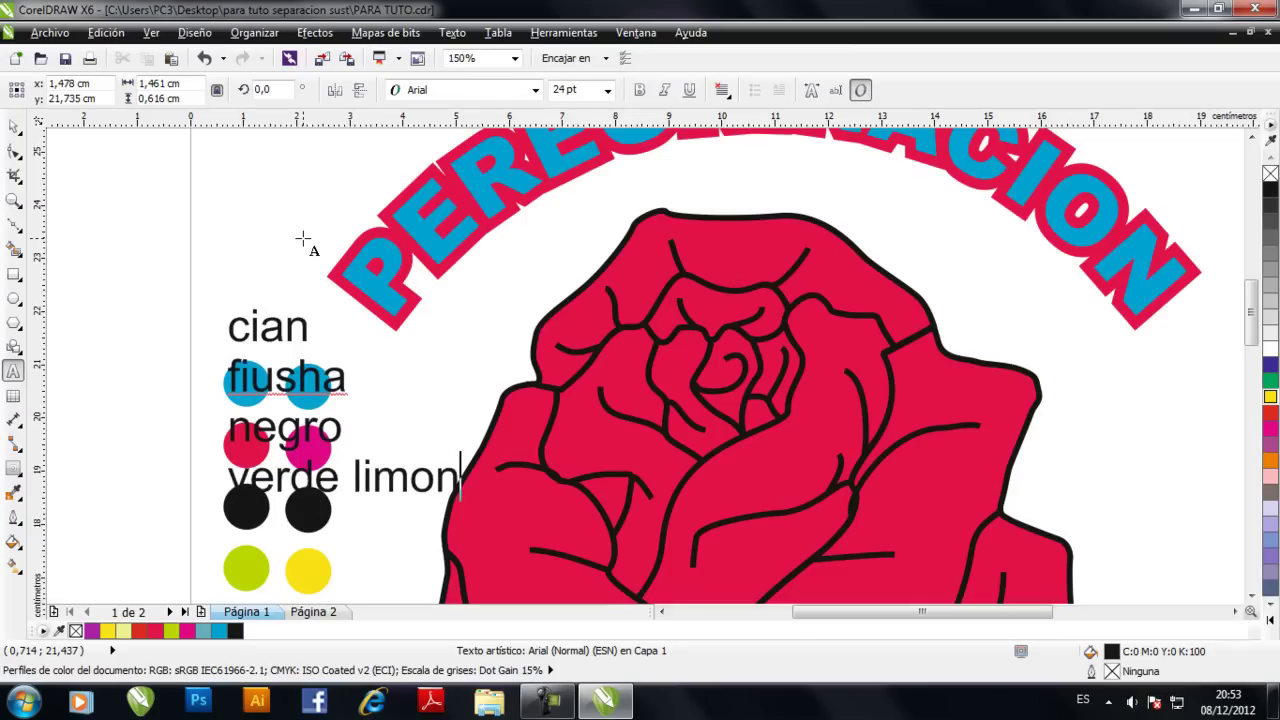
pyautogui.hotkey('ctrl', 'space')
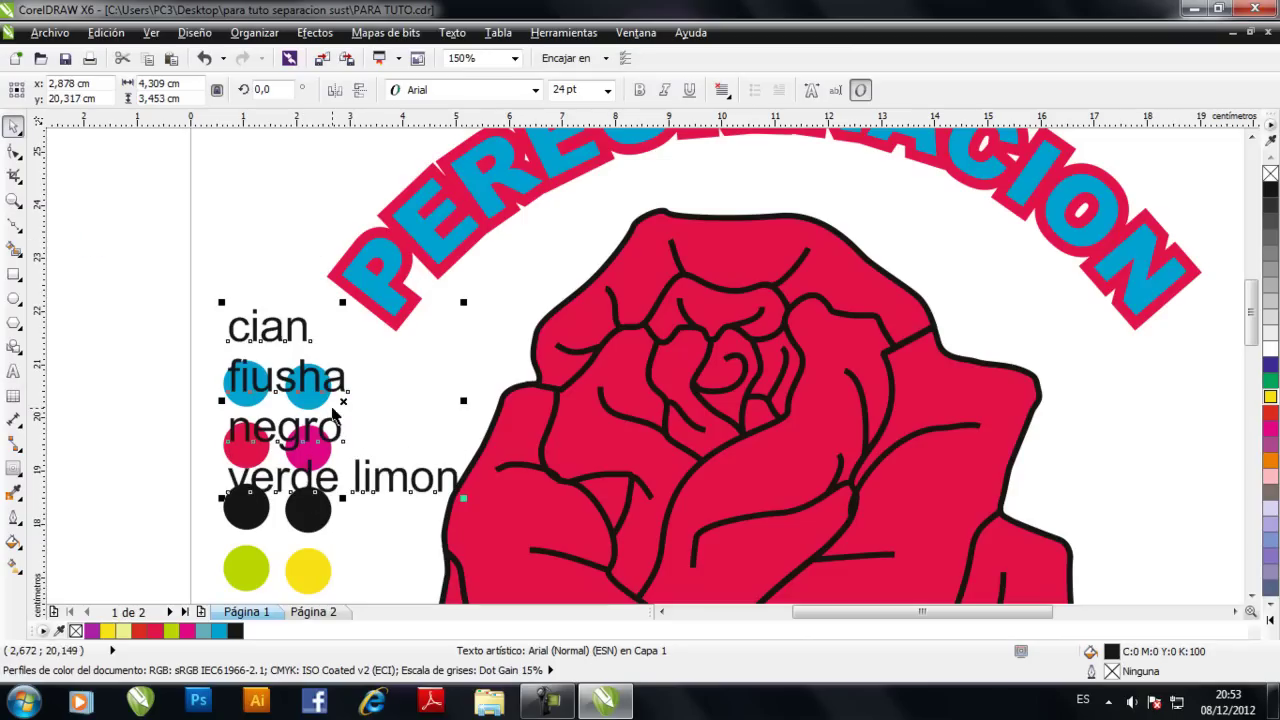
# Move the text block to the right of the circles and shrink the circles so each row lines up with its word
pyautogui.moveTo(340, 400); pyautogui.dragTo(461, 459)
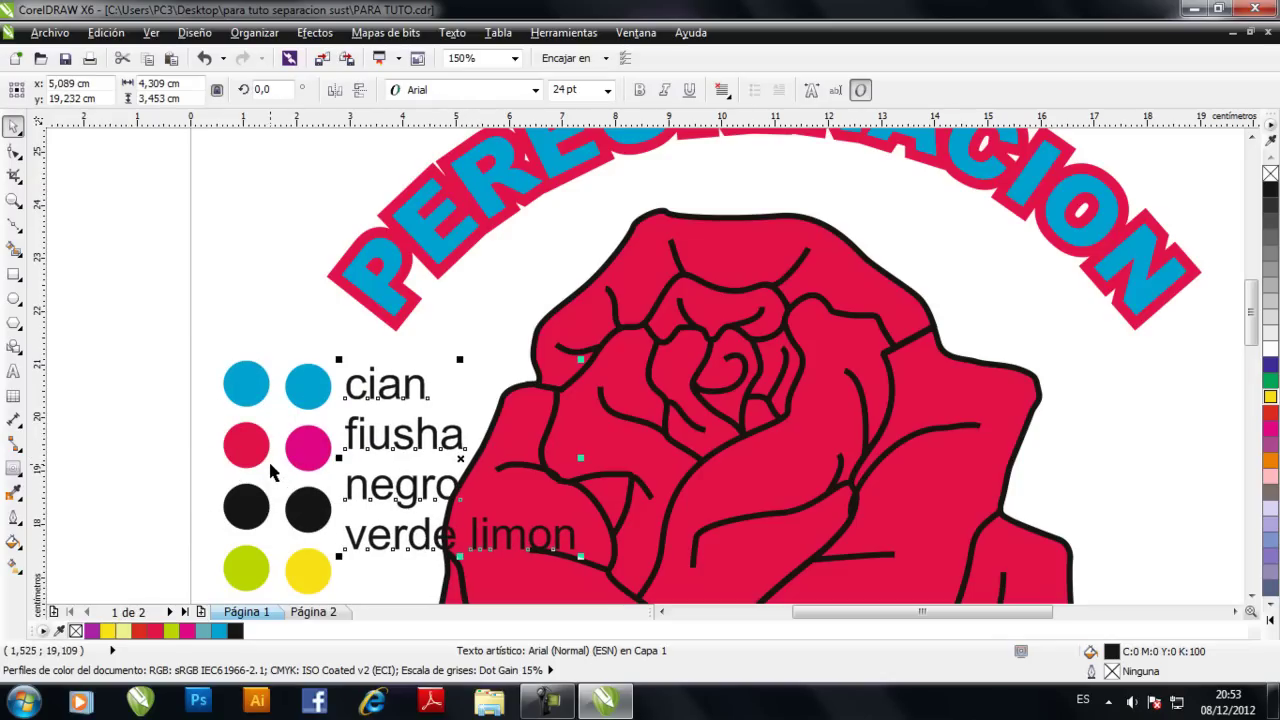
pyautogui.moveTo(200, 356); pyautogui.dragTo(325, 490)
pyautogui.click(110, 485)
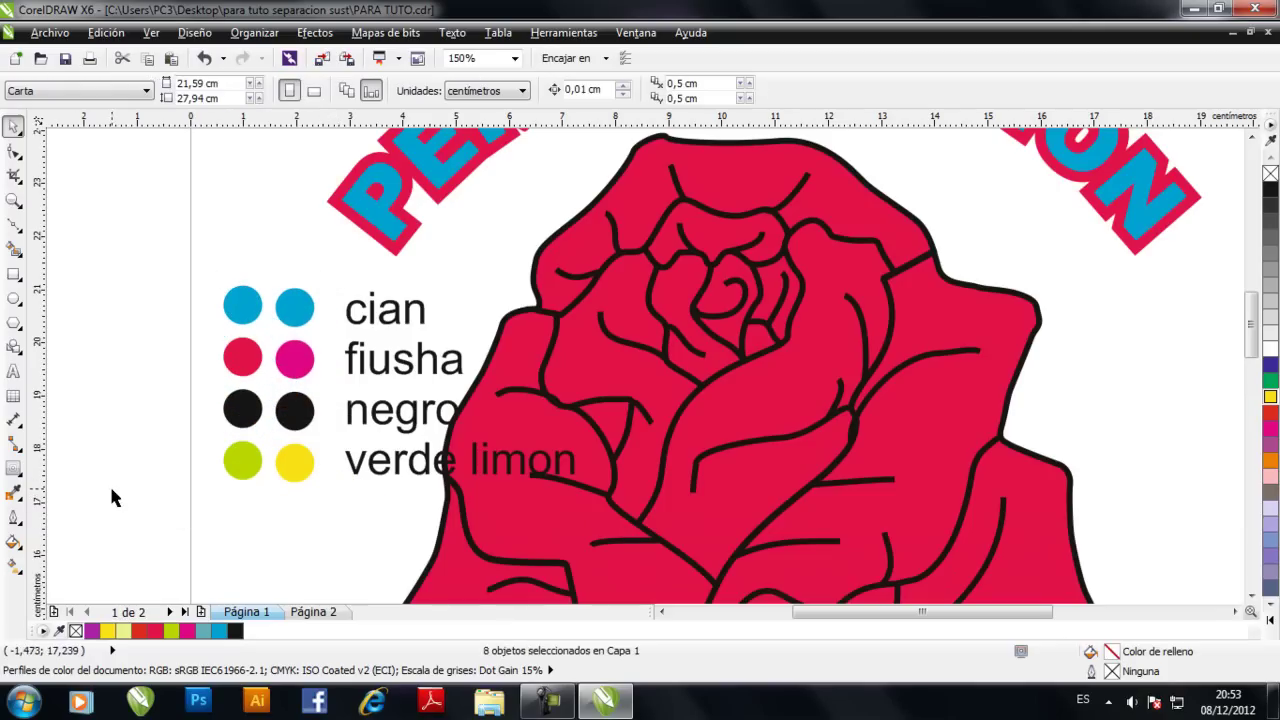
# Break the four-line text block apart into separate one-line texts
pyautogui.click(364, 368)
pyautogui.press('Tab')
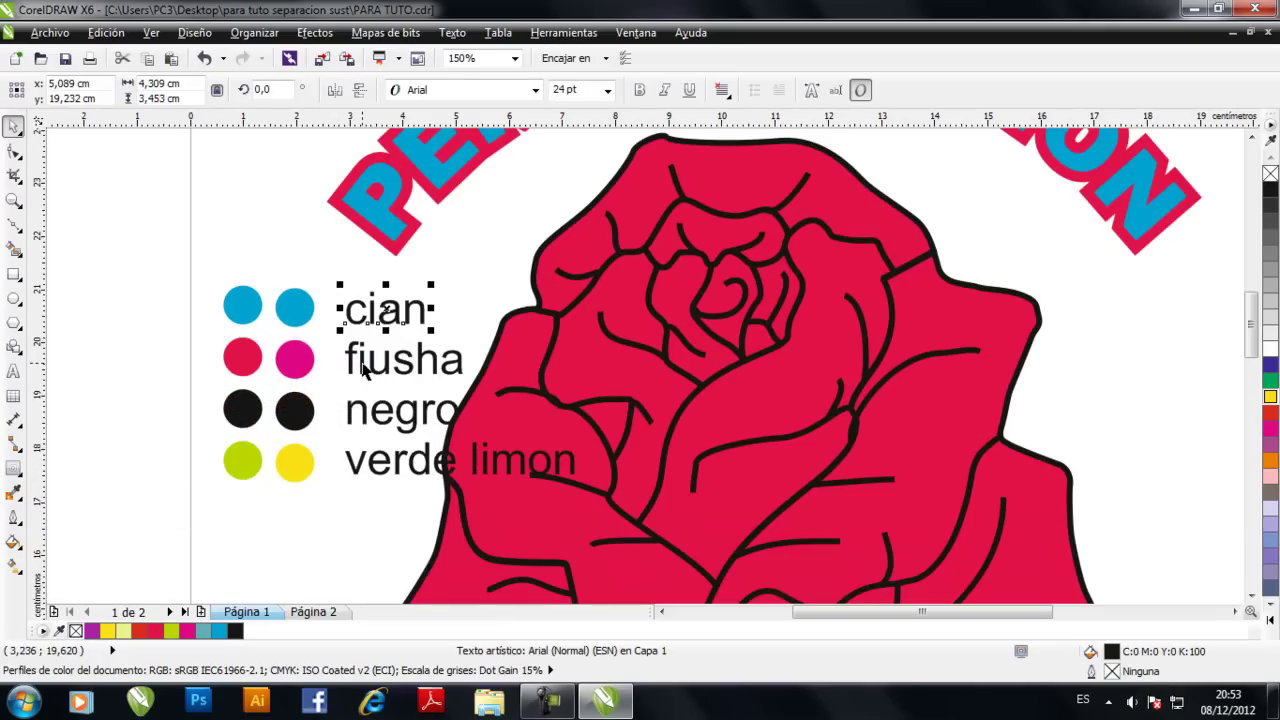
pyautogui.click(465, 290)
# Fill the word "cian" with green, "fiusha" with magenta and "verde limon" with yellow
pyautogui.click(405, 312)
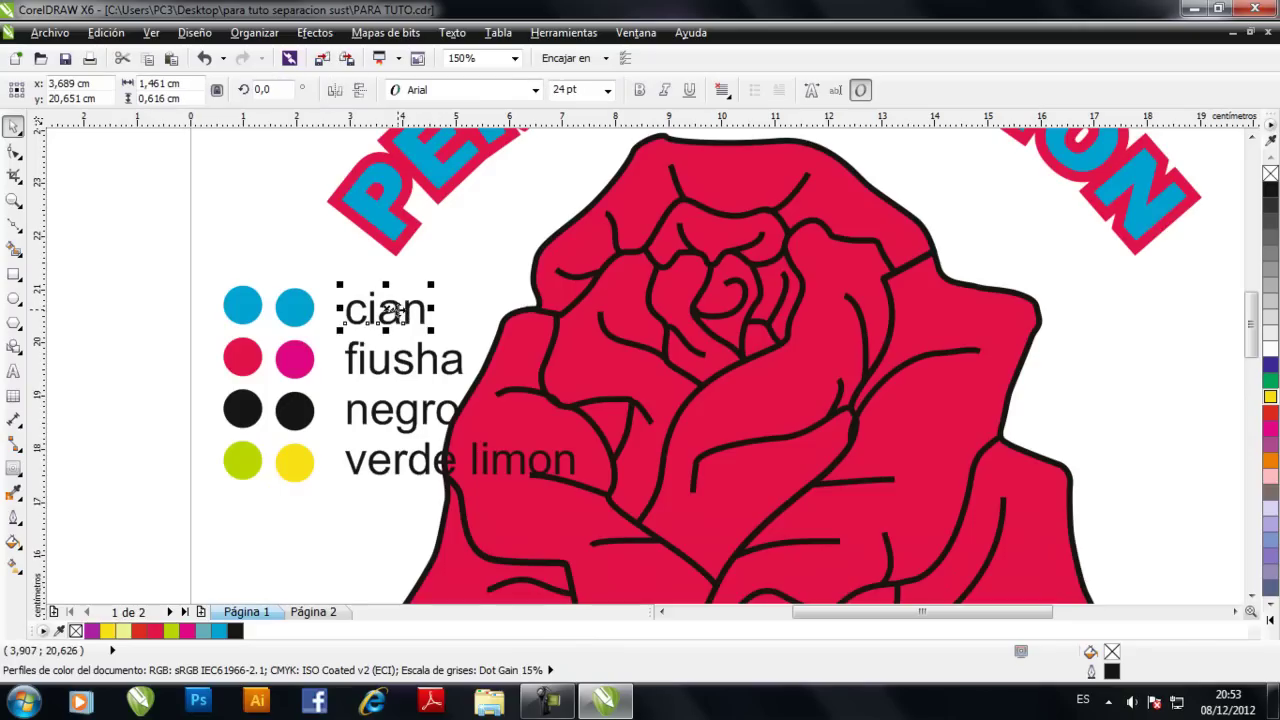
pyautogui.moveTo(1270, 380); pyautogui.dragTo(390, 315)
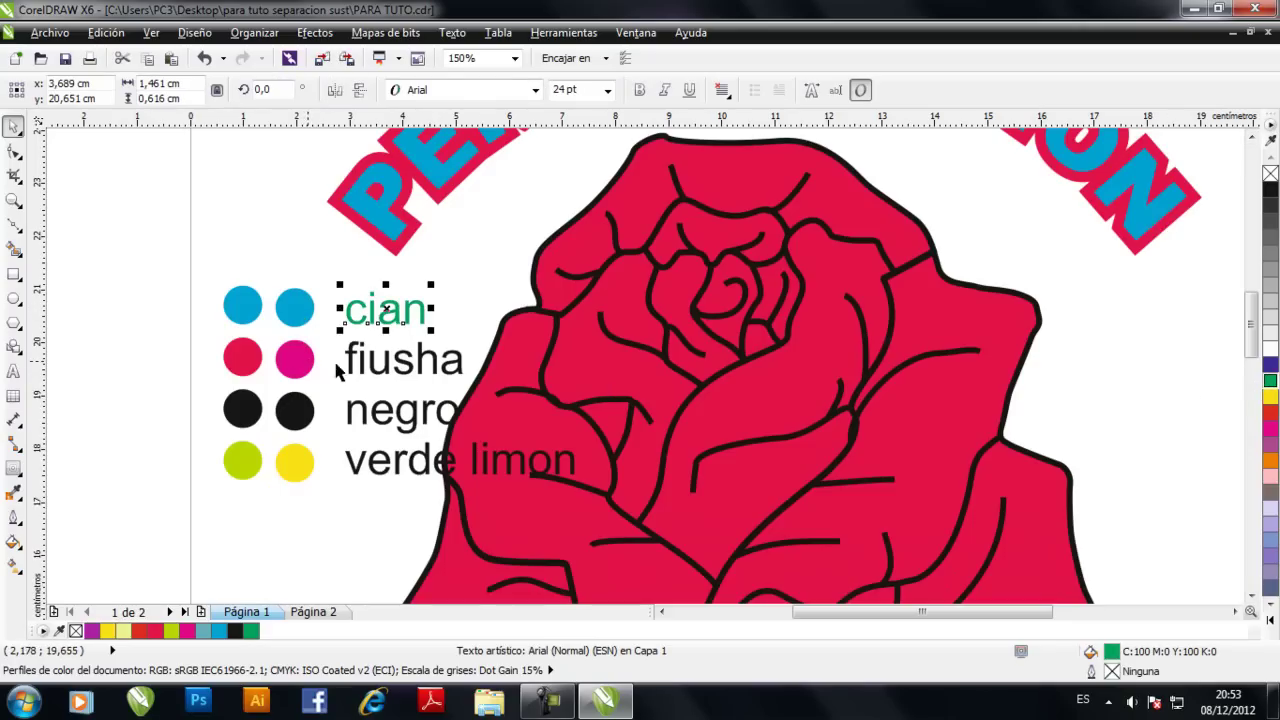
pyautogui.click(351, 370)
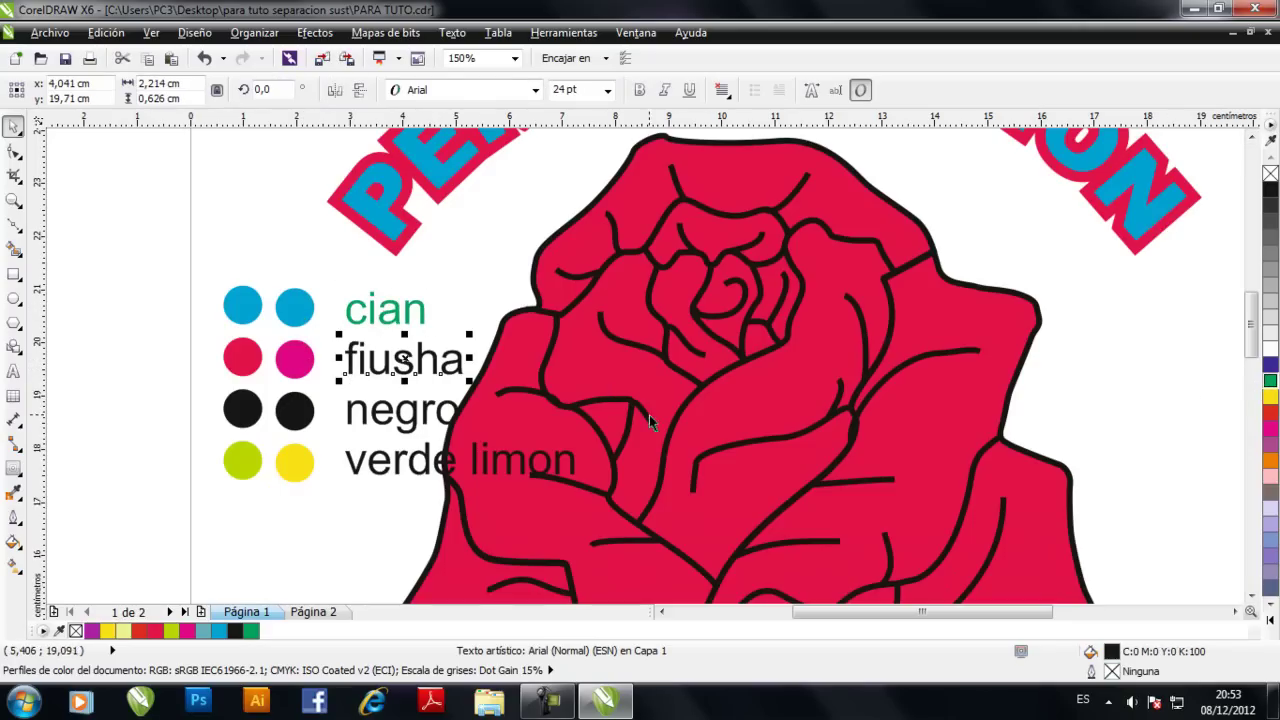
pyautogui.click(1270, 428)
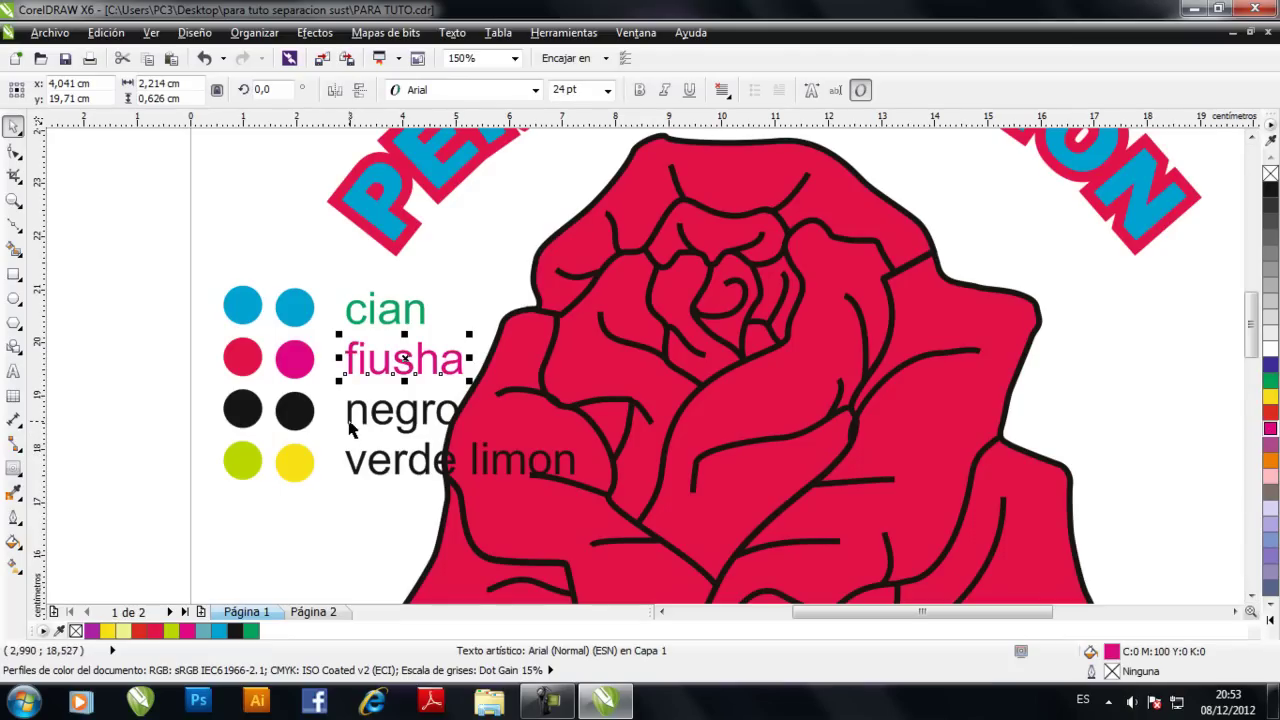
pyautogui.click(350, 462)
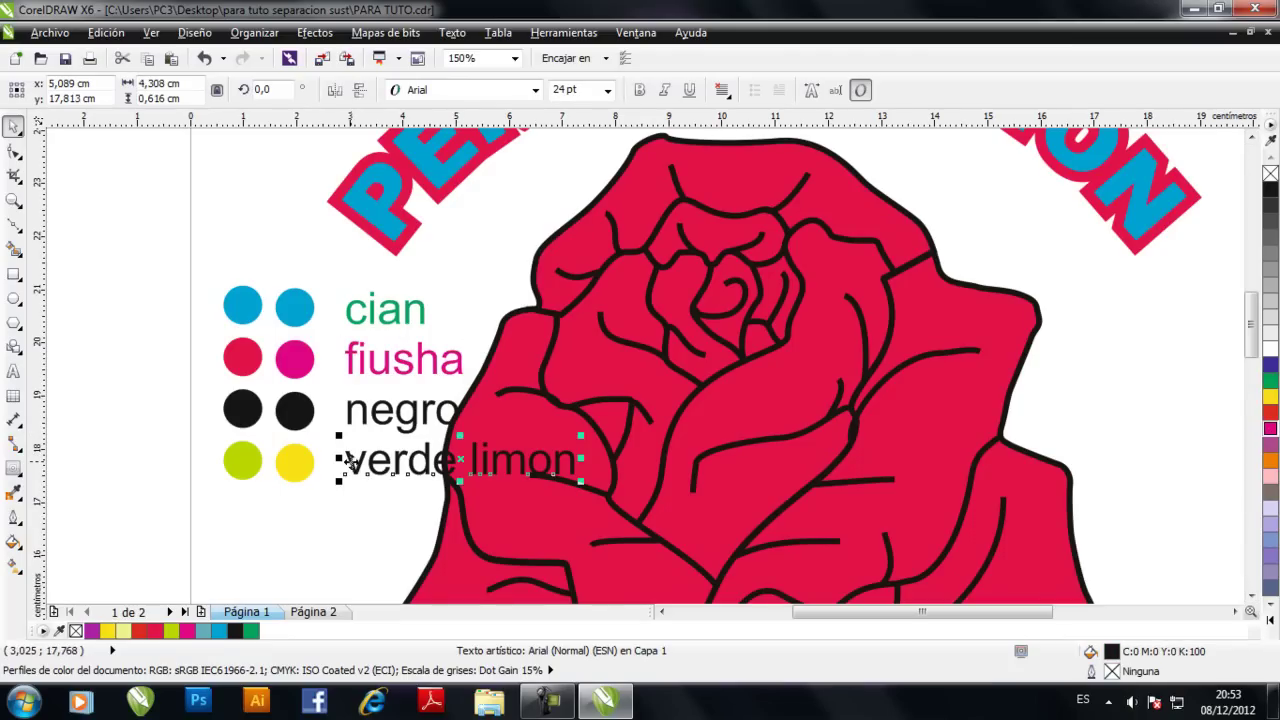
pyautogui.click(1270, 396)
pyautogui.click(146, 335)
# Scale the circles and their labels together to about 4.47 × 2.5 cm and move them up into the gap beside the rose
pyautogui.moveTo(182, 268); pyautogui.dragTo(585, 500)
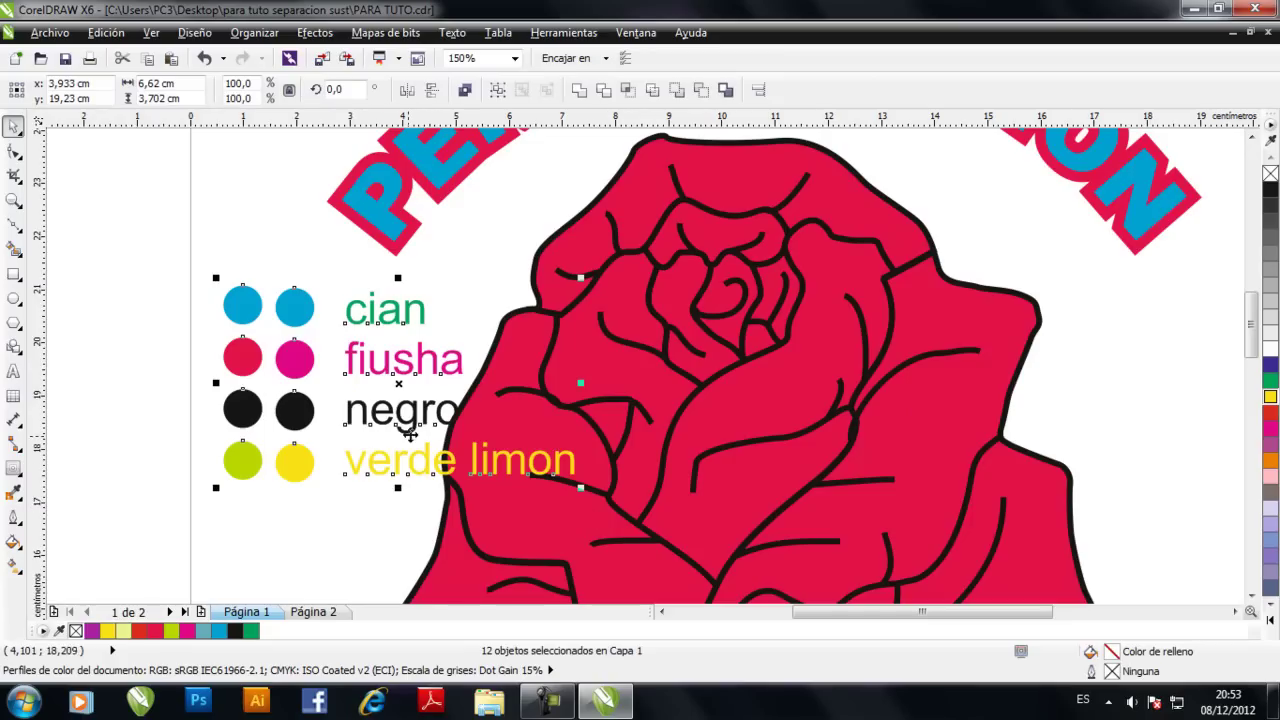
pyautogui.moveTo(580, 278); pyautogui.dragTo(489, 341)
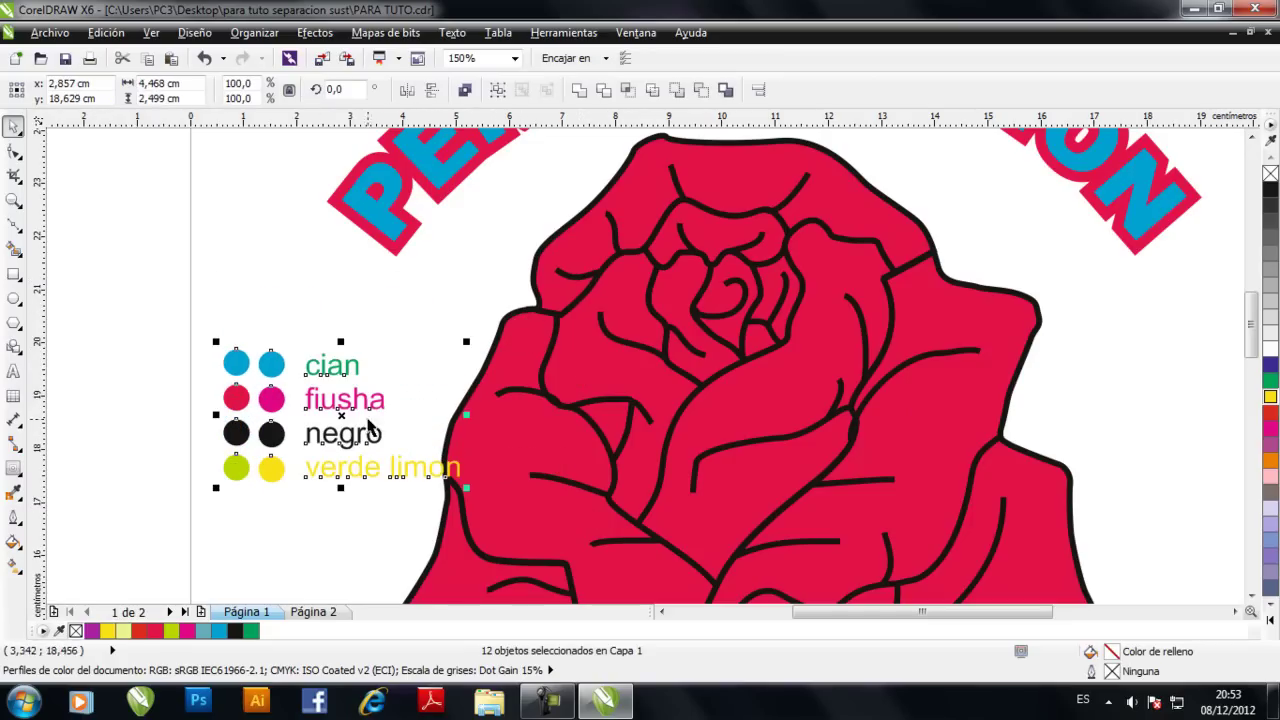
pyautogui.moveTo(342, 415); pyautogui.dragTo(328, 342)
pyautogui.click(123, 409)
# Add a horizontal guide at about 26.49 cm and vertical guides at about 1.44 cm and 19.85 cm
pyautogui.scroll(-4, 398, 259)
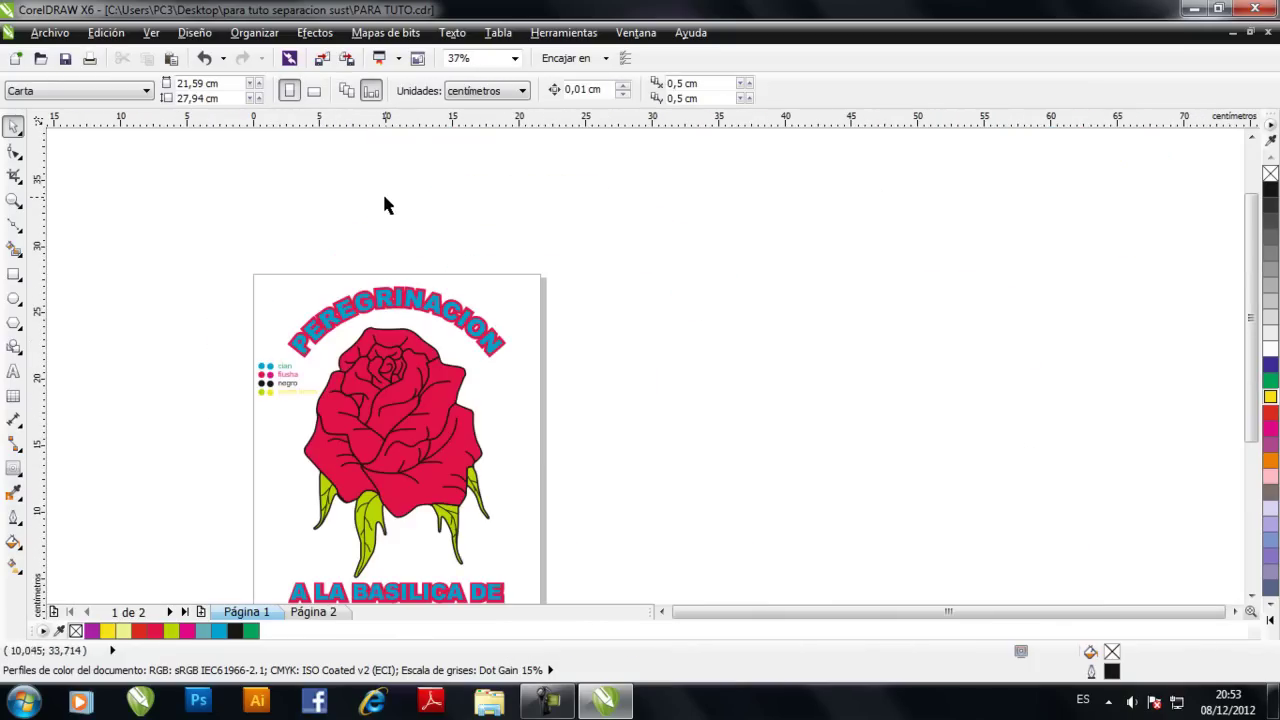
pyautogui.moveTo(402, 128); pyautogui.dragTo(381, 291)
pyautogui.moveTo(43, 343); pyautogui.dragTo(522, 362)
# Draw an unfilled circle about 0.69 cm in diameter with a 2 pt black outline near the page's upper-left corner
pyautogui.scroll(2, 300, 287)
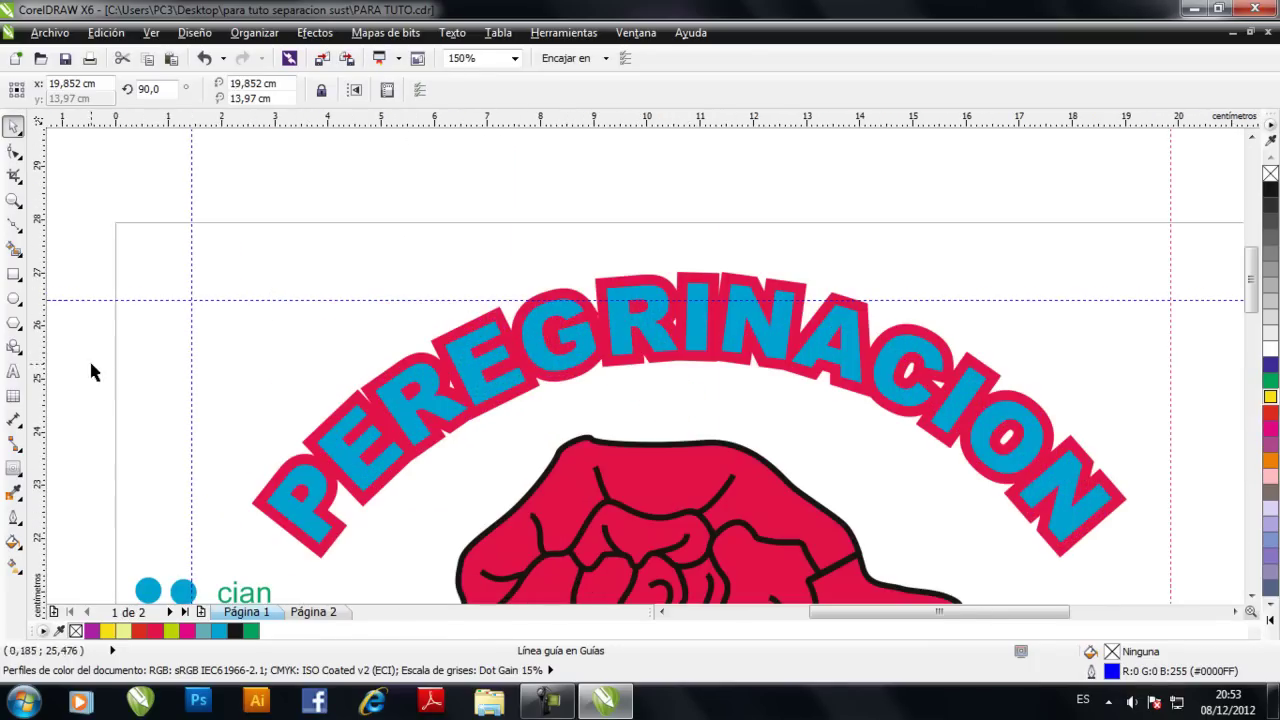
pyautogui.click(15, 303)
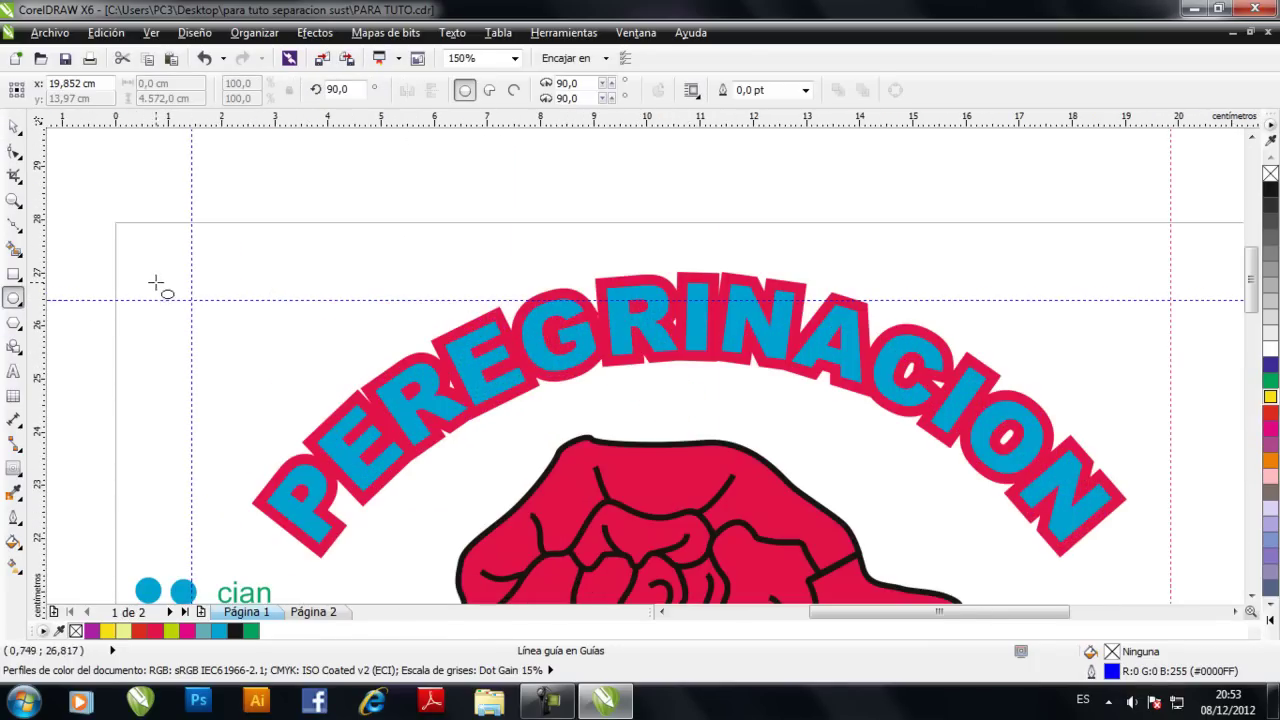
pyautogui.moveTo(171, 284); pyautogui.dragTo(301, 232)
pyautogui.press('space')
# Turn on snapping to guidelines and centre the outlined circle on the intersection of the left vertical and horizontal guides
pyautogui.scroll(2, 190, 300)
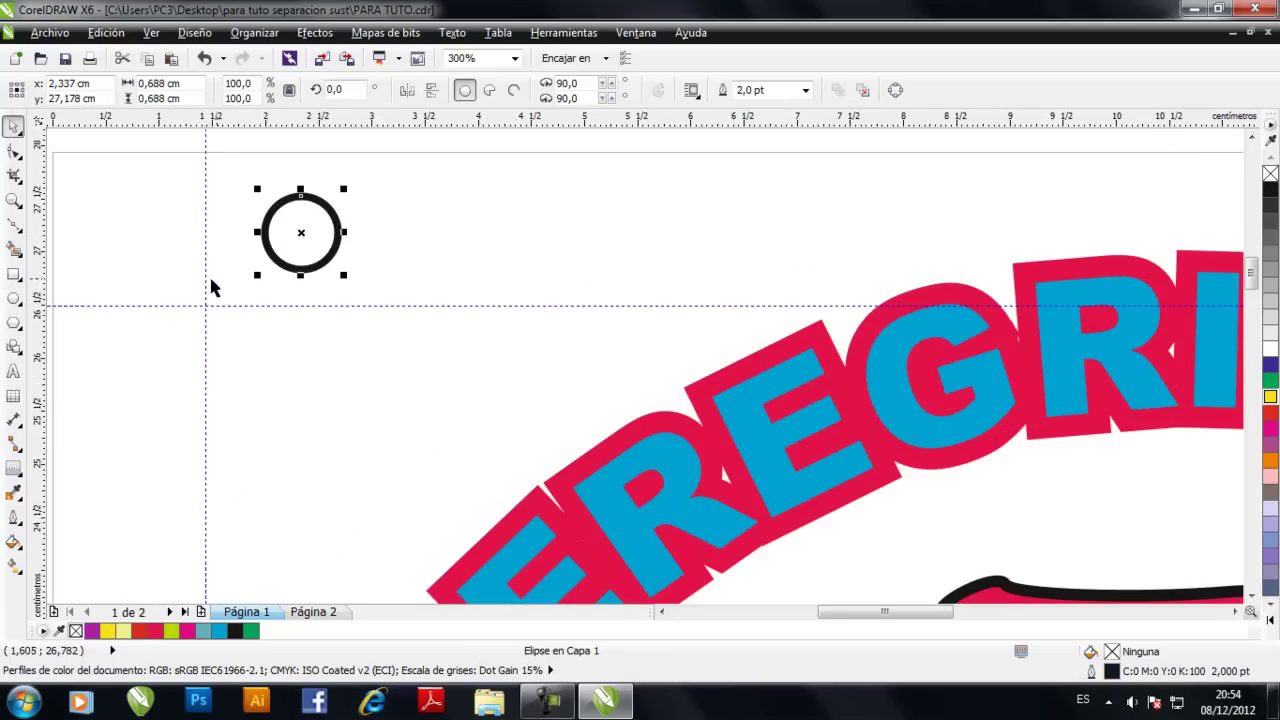
pyautogui.click(106, 33)
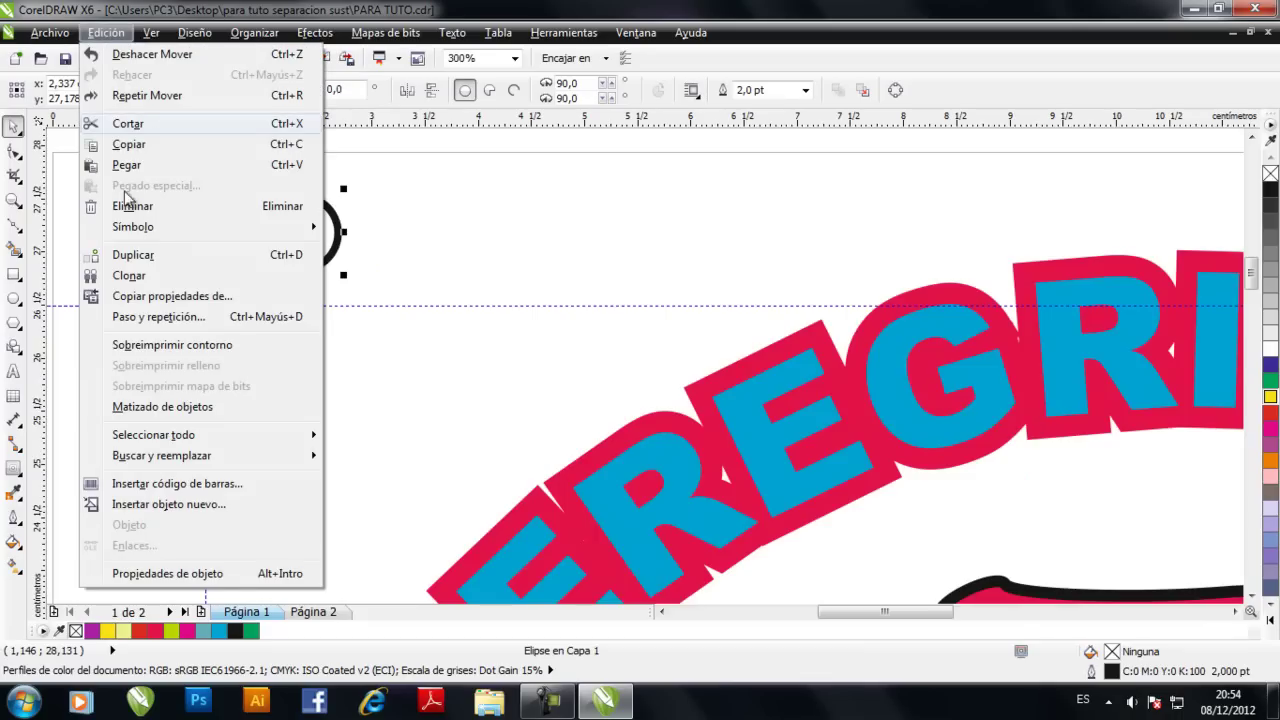
pyautogui.moveTo(151, 35)
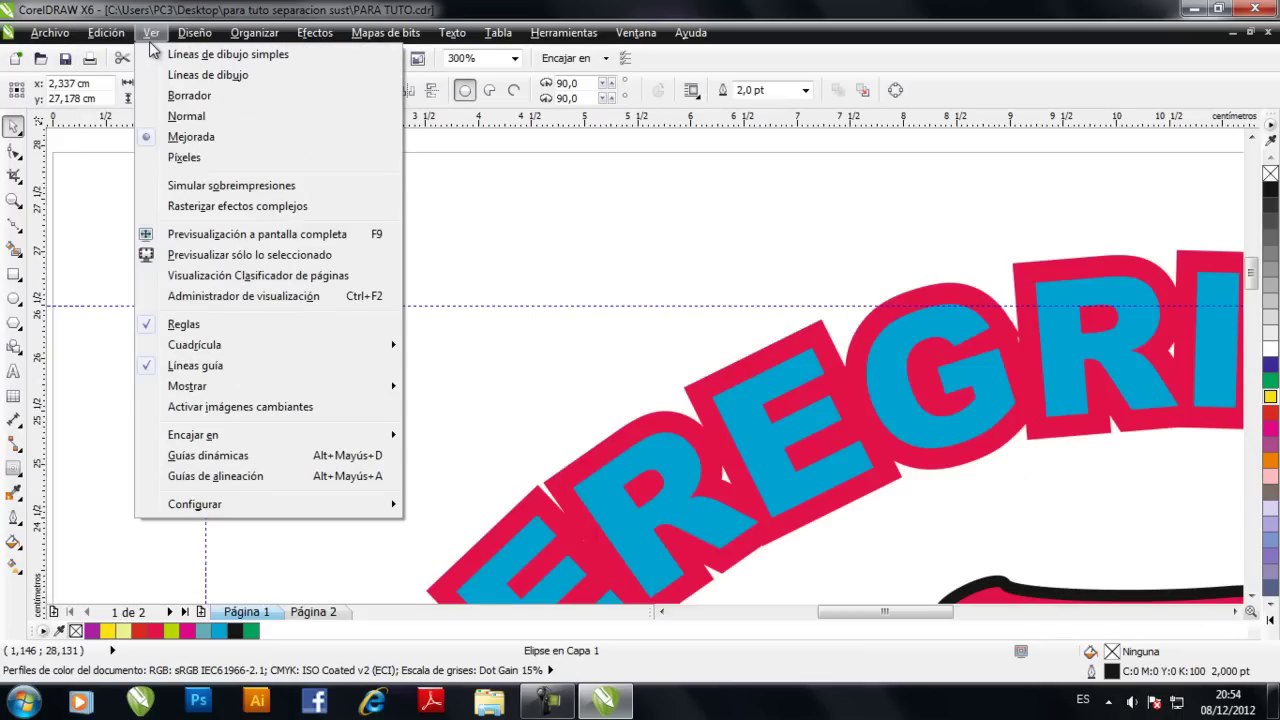
pyautogui.moveTo(356, 437)
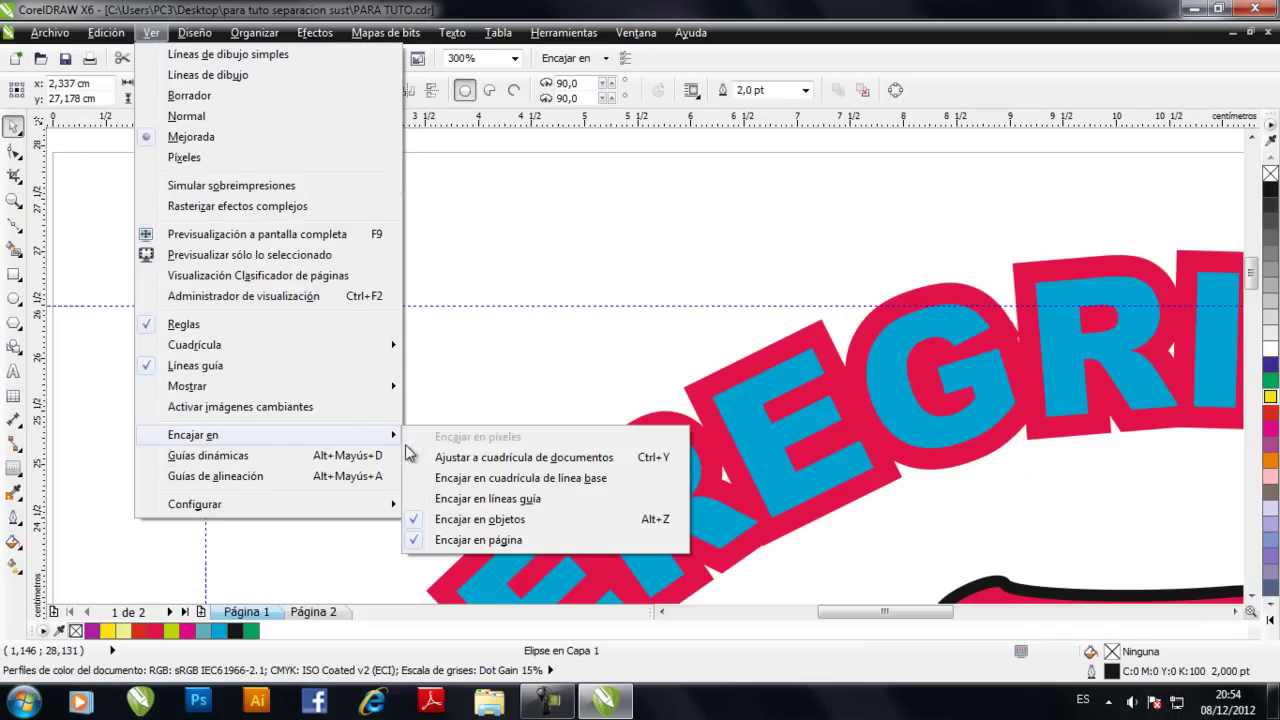
pyautogui.click(415, 507)
pyautogui.moveTo(301, 232); pyautogui.dragTo(205, 305)
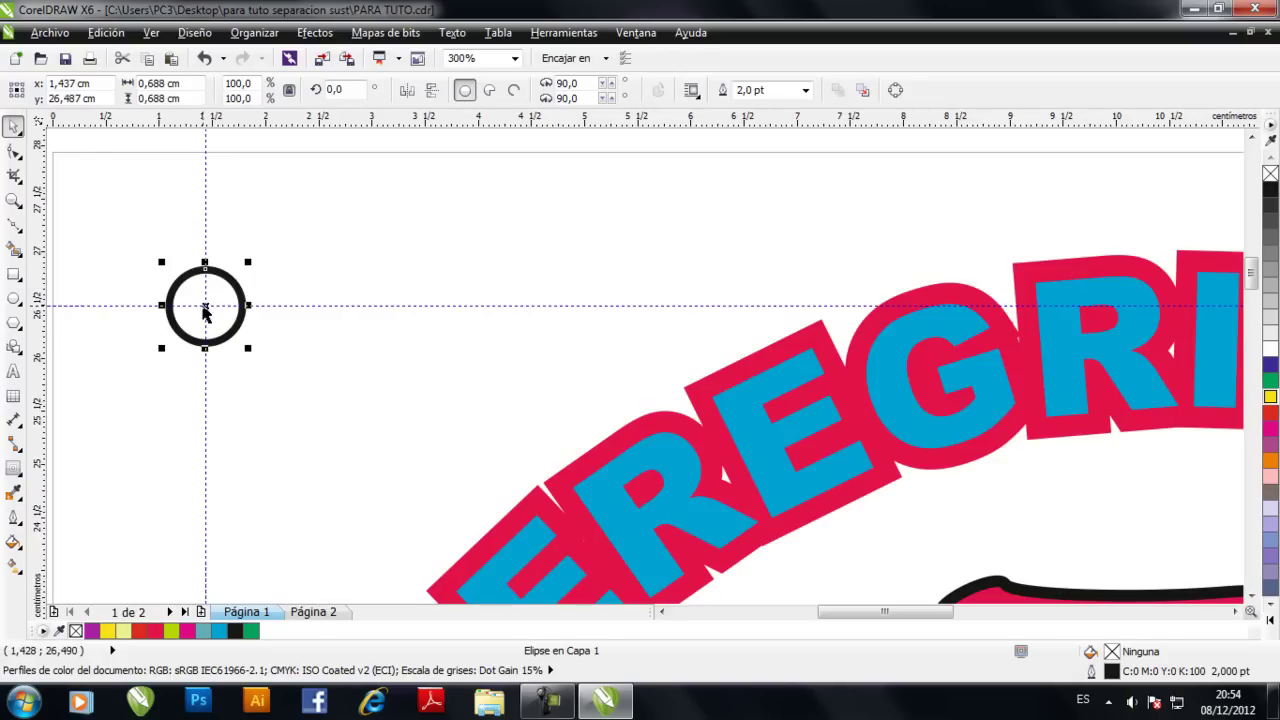
# Draw a vertical line about 1.48 cm long through the circle's centre along the vertical guide
pyautogui.click(14, 226)
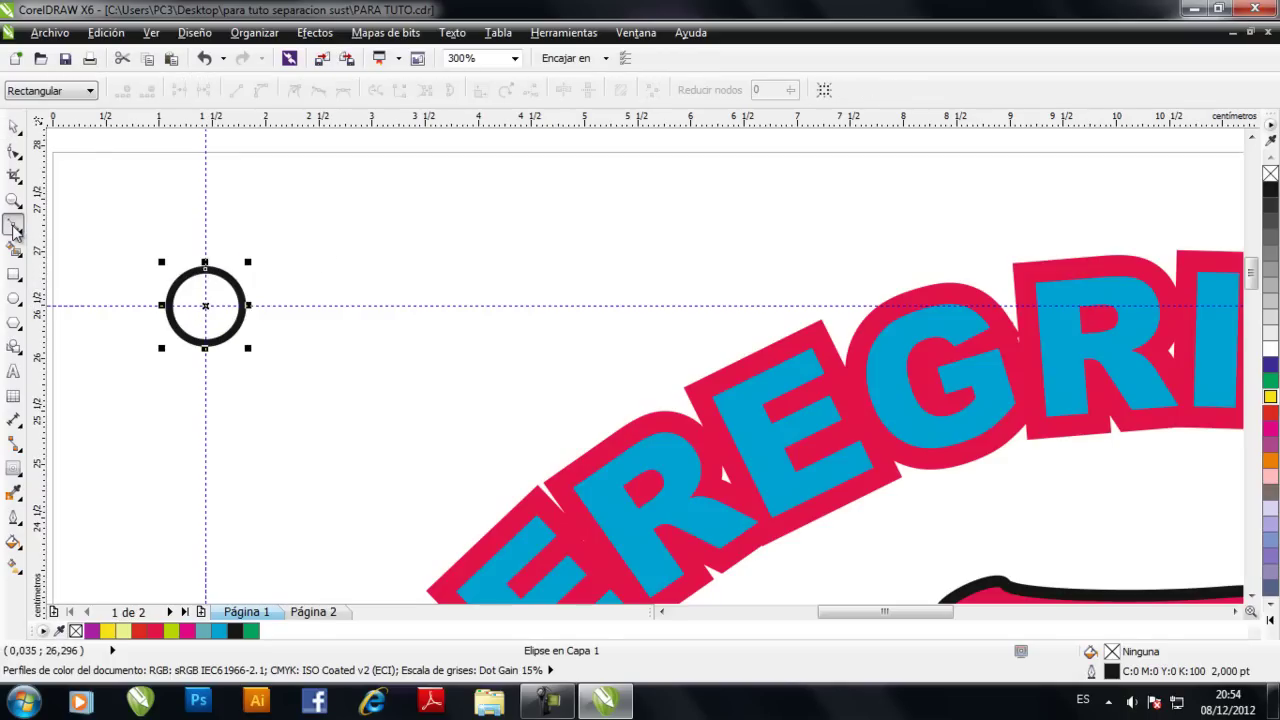
pyautogui.click(205, 224)
pyautogui.click(205, 388)
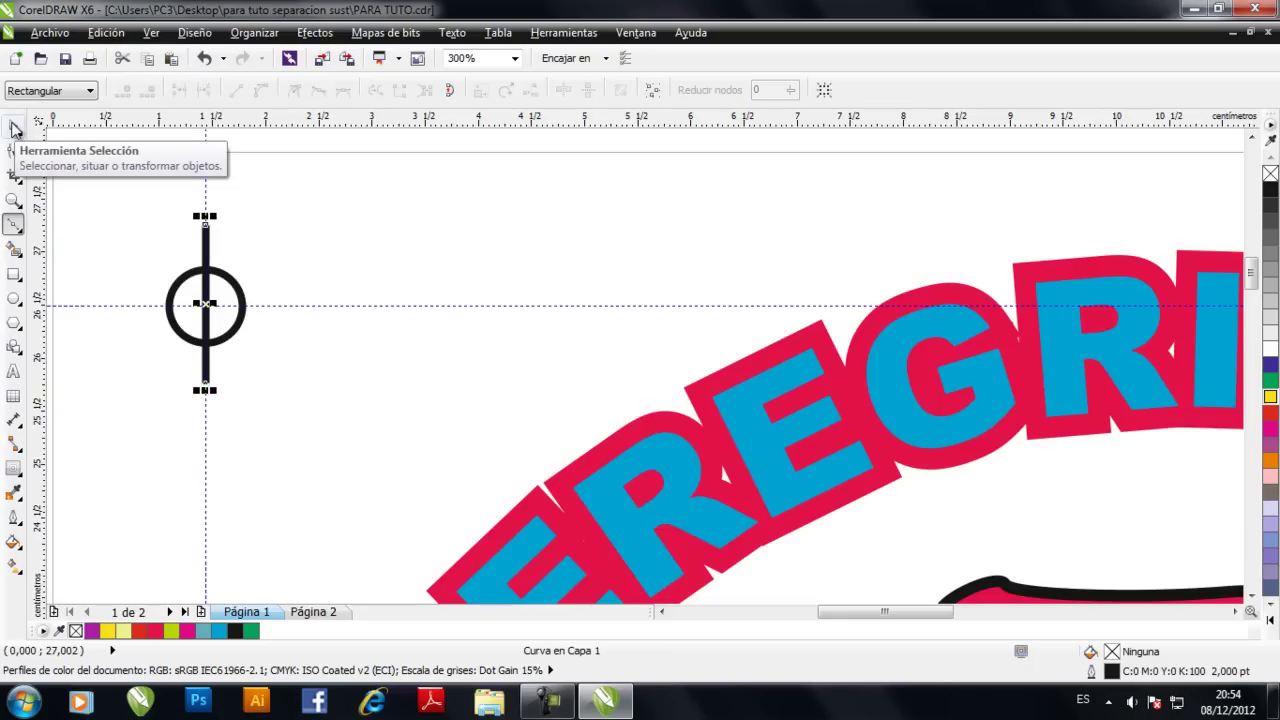
# Duplicate the vertical line in place with a 90° rotation and align both lines with the circle's centre
pyautogui.click(14, 130)
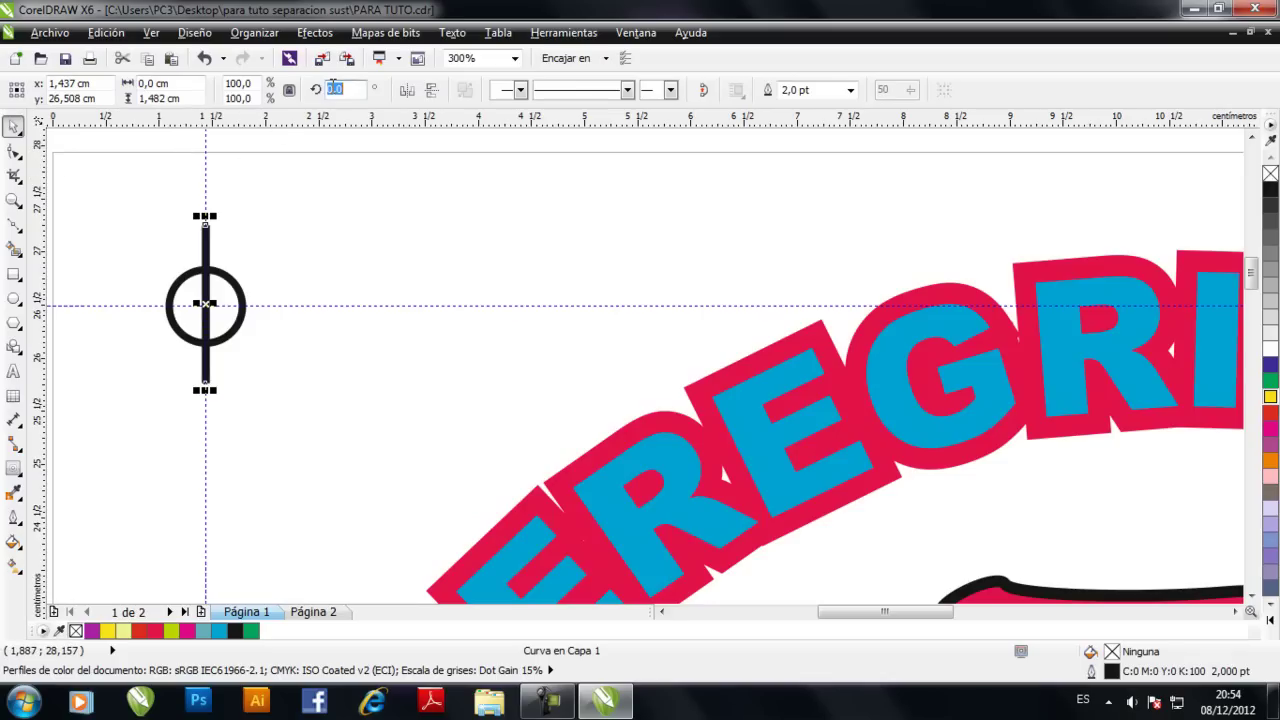
pyautogui.write('0')
pyautogui.press('Return')
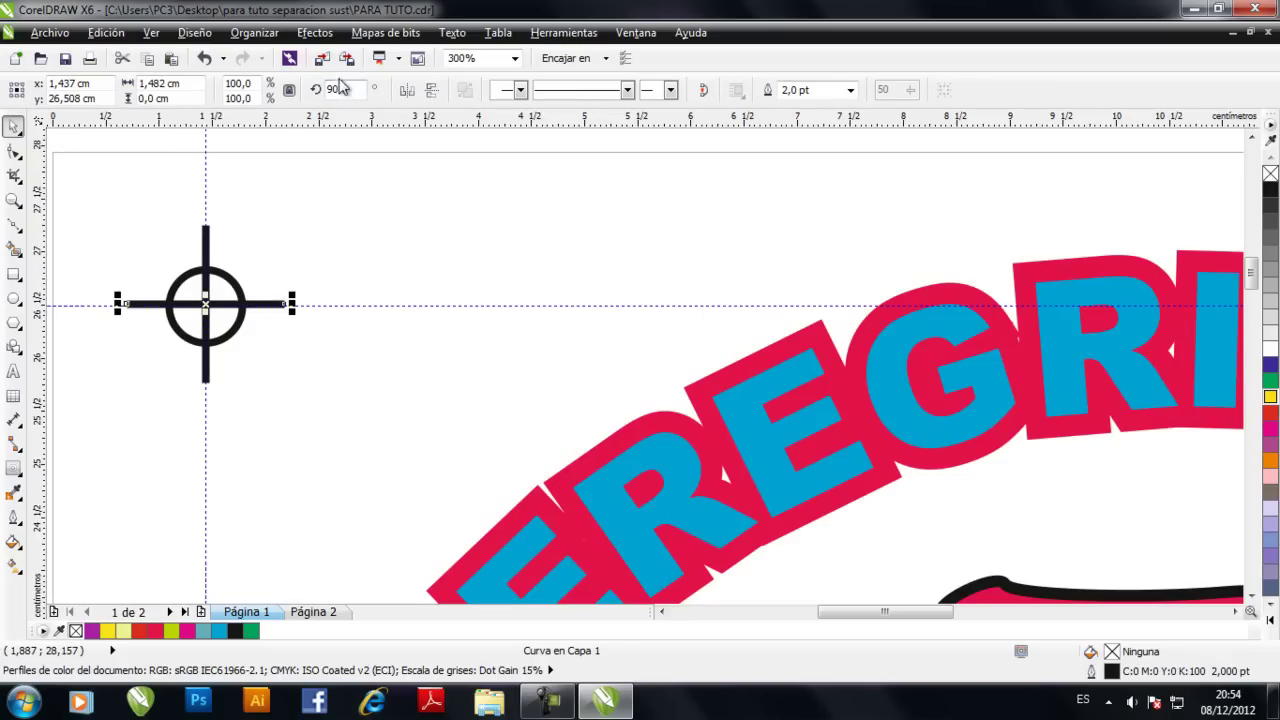
pyautogui.moveTo(94, 190); pyautogui.dragTo(322, 420)
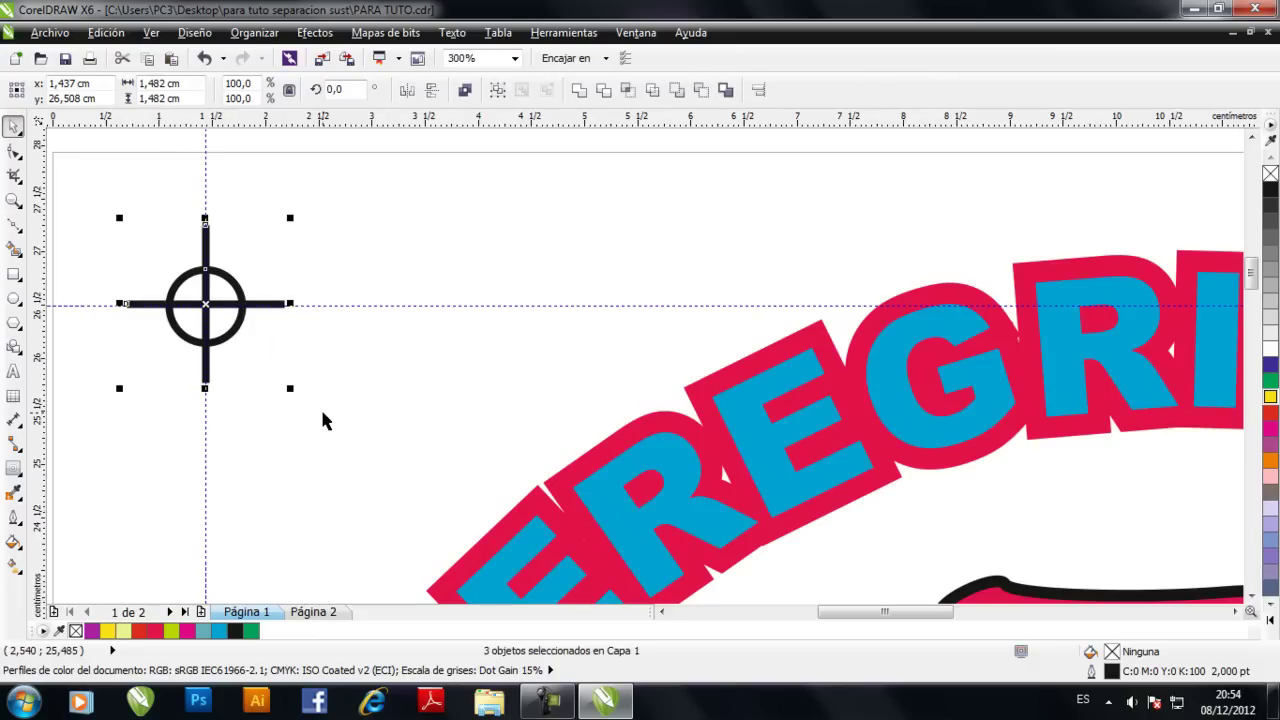
pyautogui.press('Down')
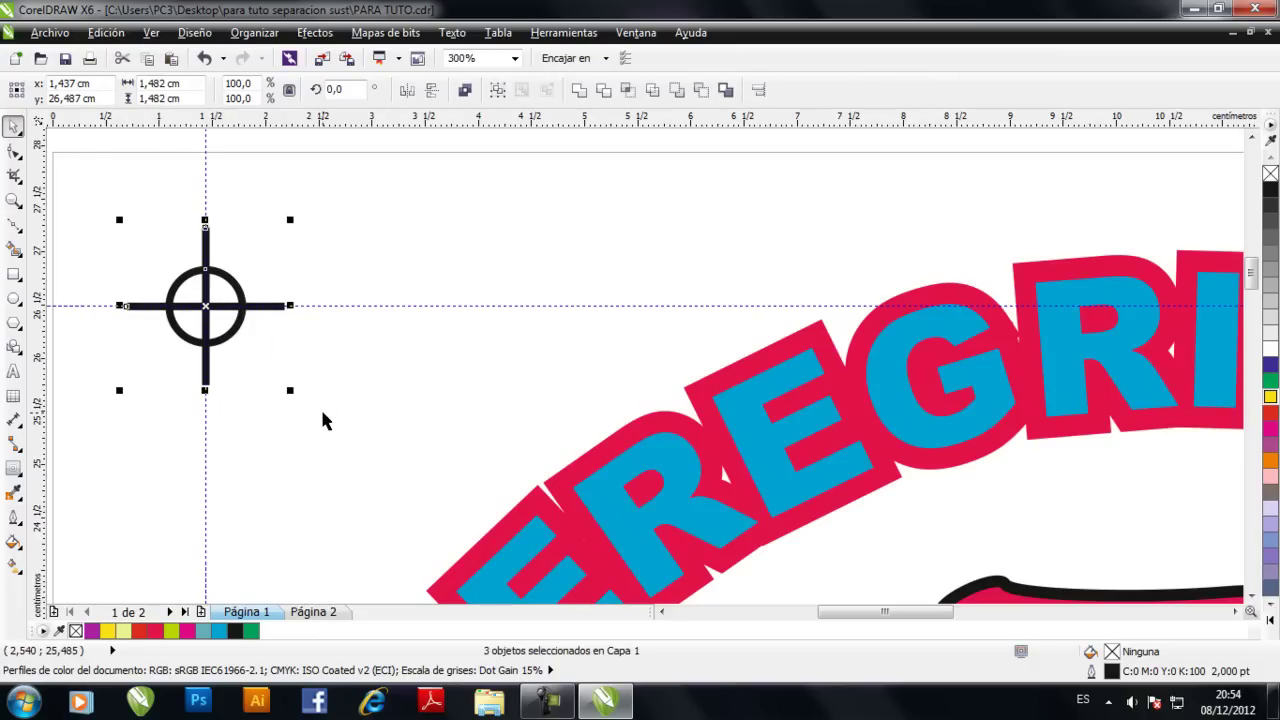
# Group the circle with its two crossing lines and set the group's outline colour to registration black, C:100 M:100 Y:100 K:100
pyautogui.hotkey('ctrl', 'g')
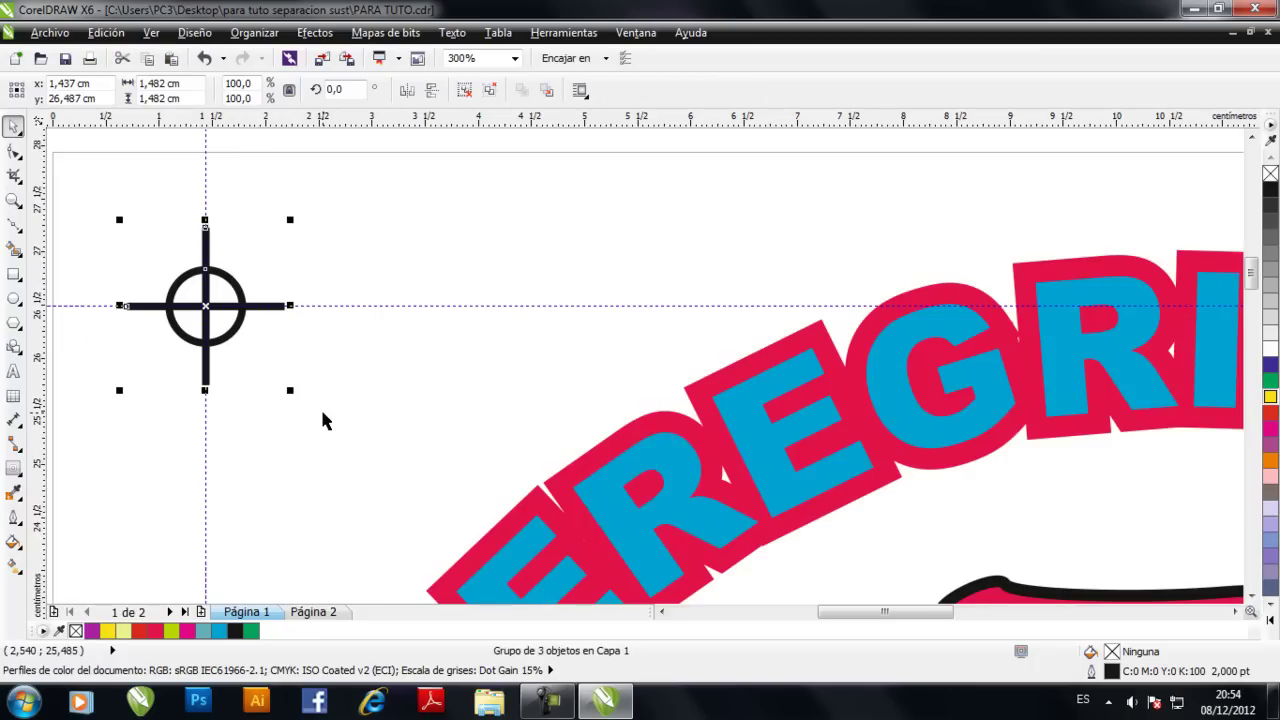
pyautogui.moveTo(218, 304)
pyautogui.mouseDown()
pyautogui.moveTo(378, 254)
pyautogui.moveTo(200, 318)
pyautogui.moveTo(208, 310)
pyautogui.mouseUp()
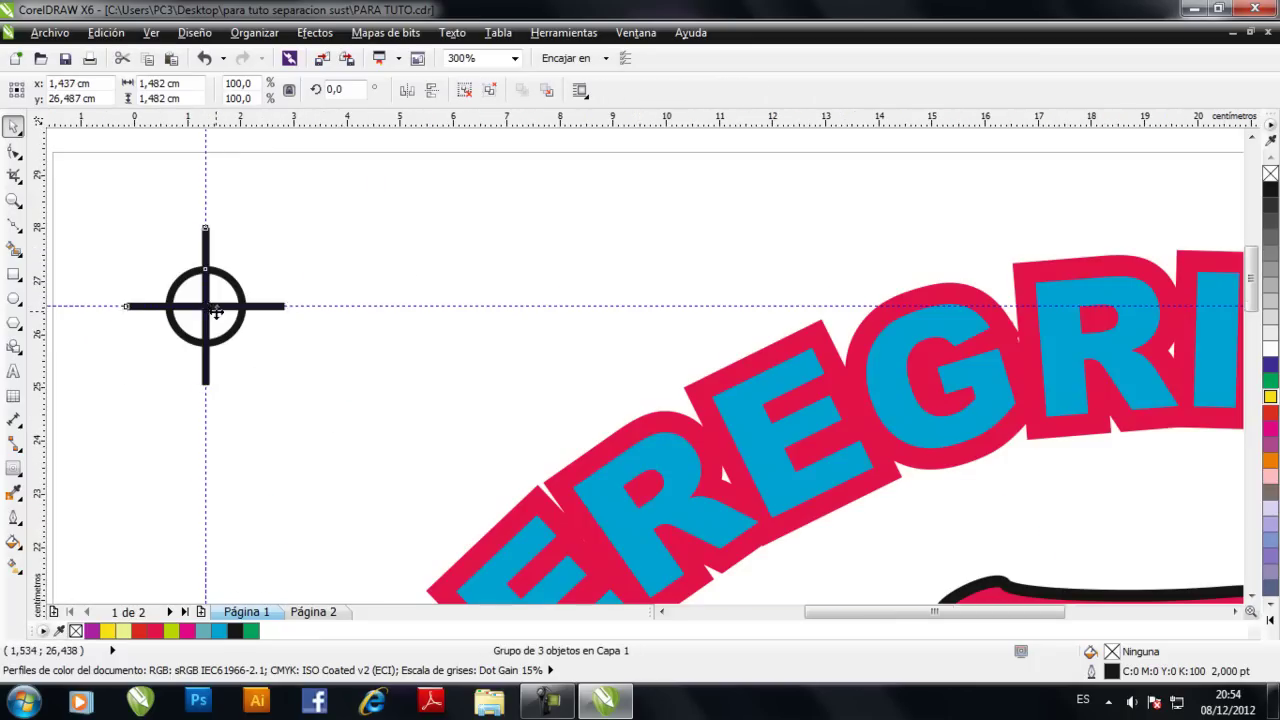
pyautogui.scroll(-2, 210, 310)
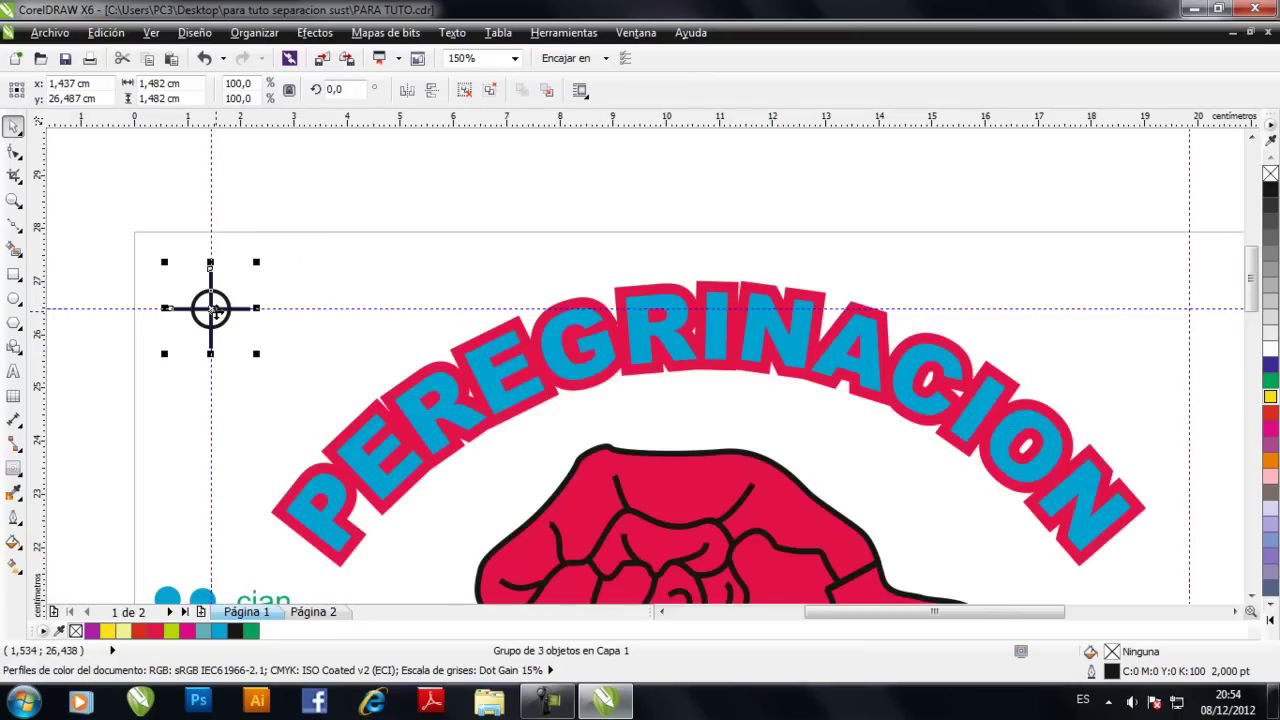
pyautogui.press('F12')
pyautogui.click(539, 203)
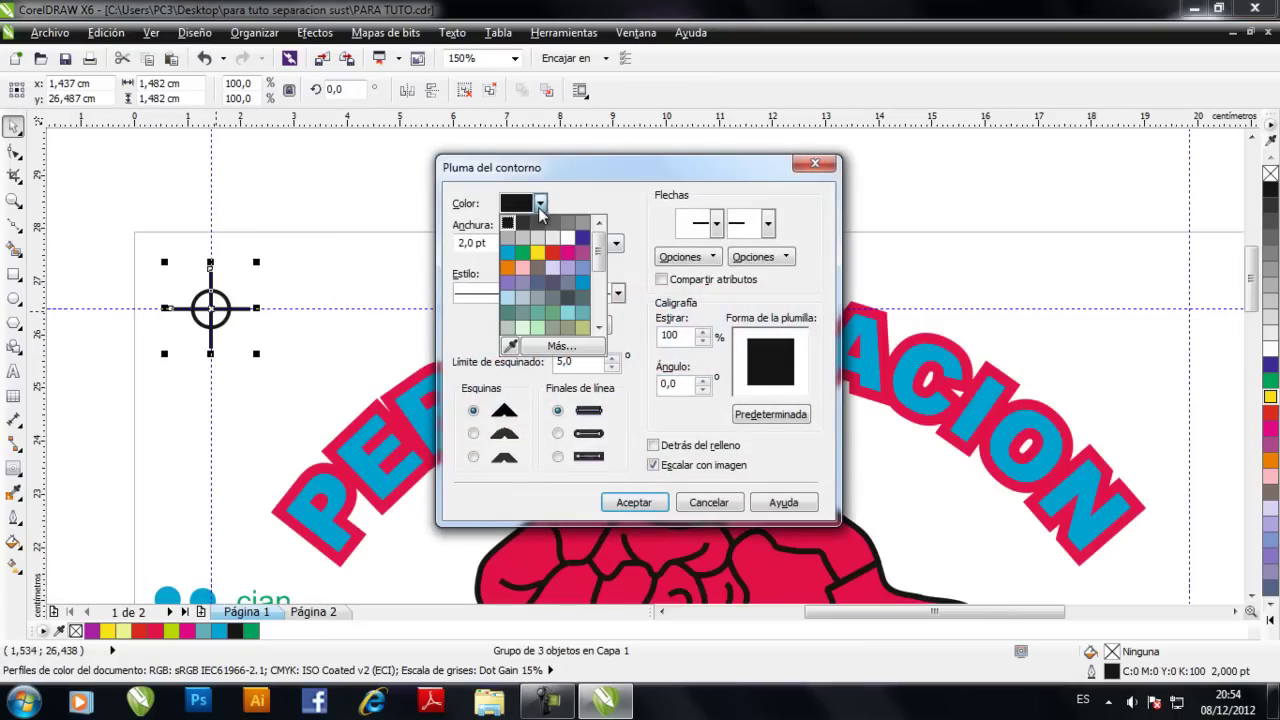
pyautogui.scroll(-5, 583, 250)
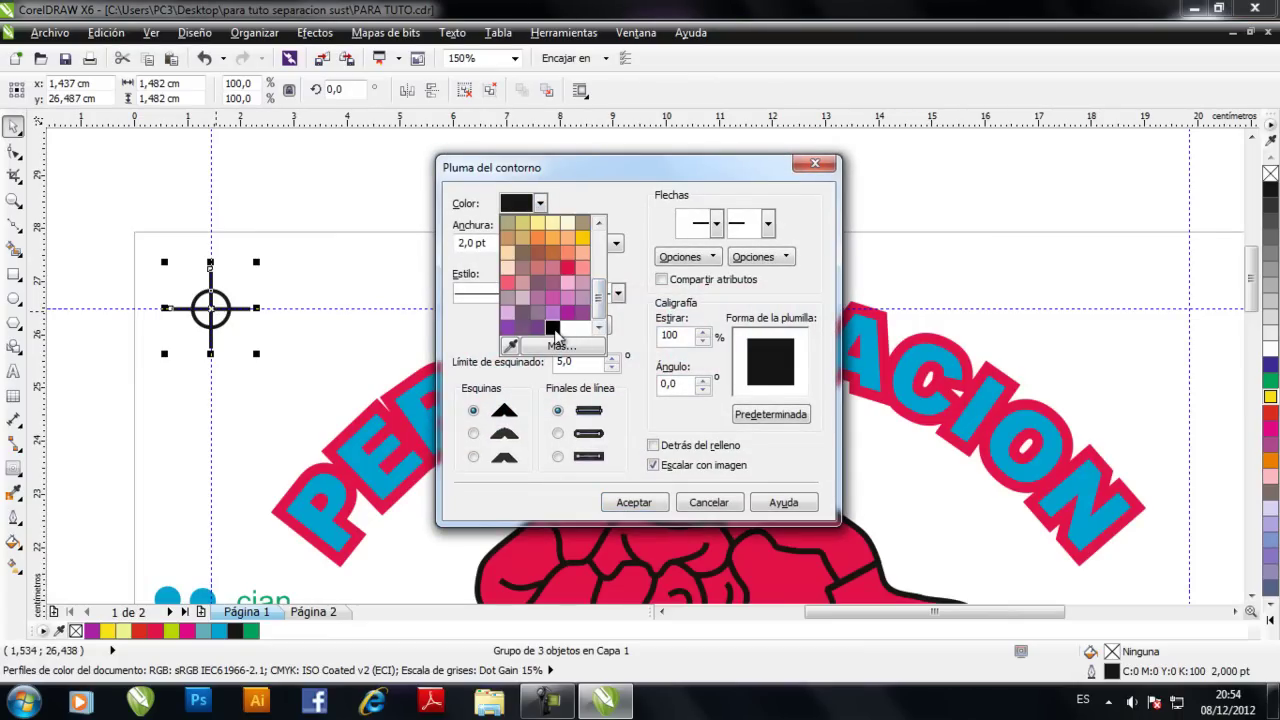
pyautogui.click(555, 330)
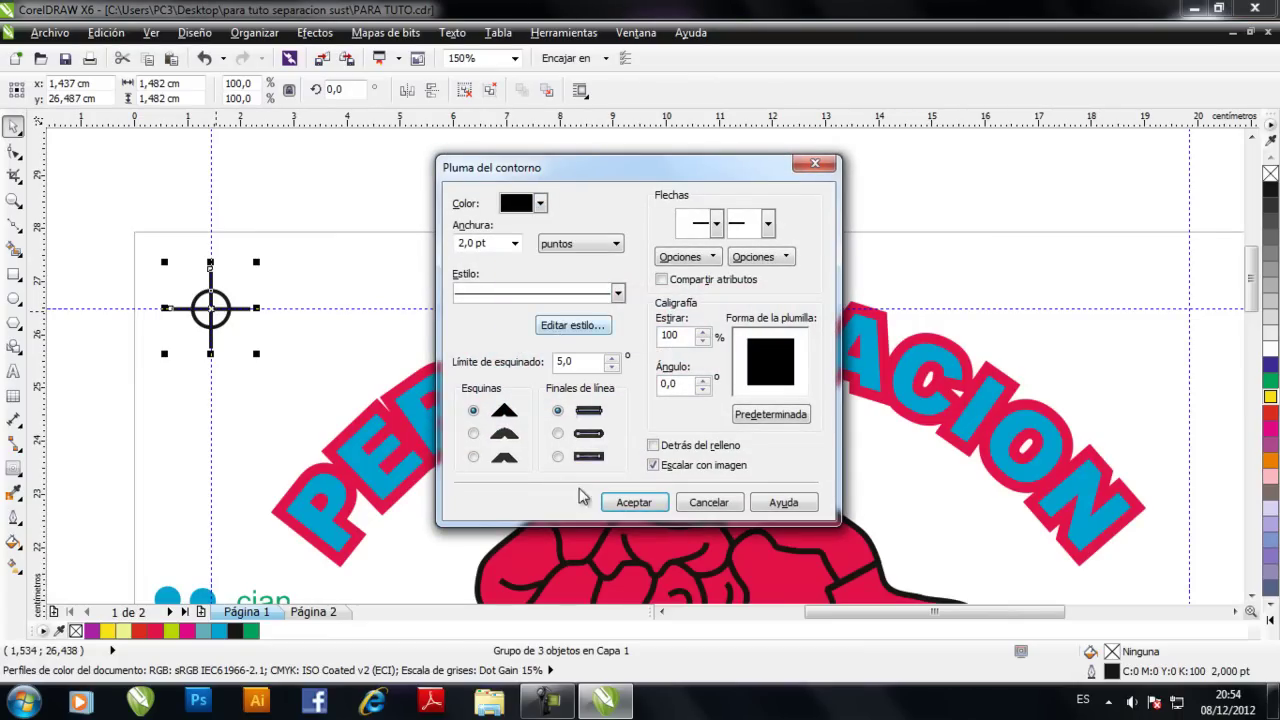
pyautogui.click(634, 502)
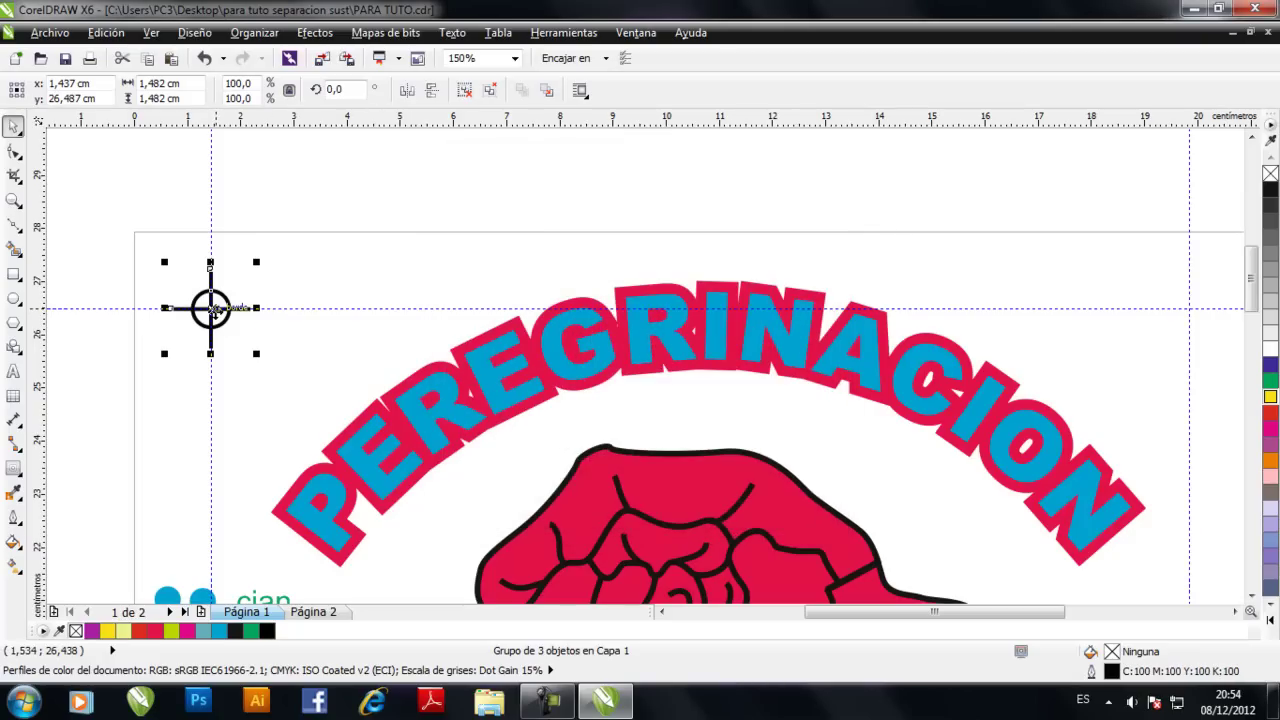
# Place a duplicate of the registration mark on the intersection of the right vertical guide and the horizontal guide
pyautogui.moveTo(210, 308); pyautogui.dragTo(1188, 310)
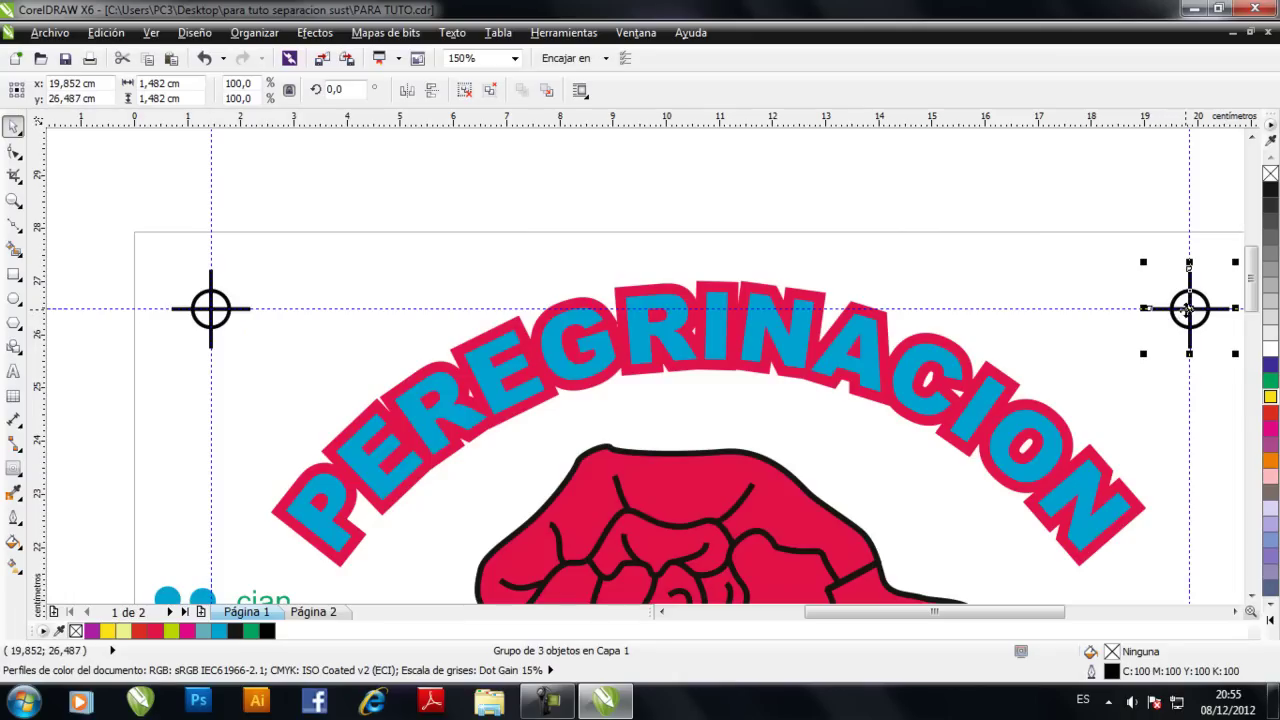
pyautogui.scroll(-2, 968, 377)
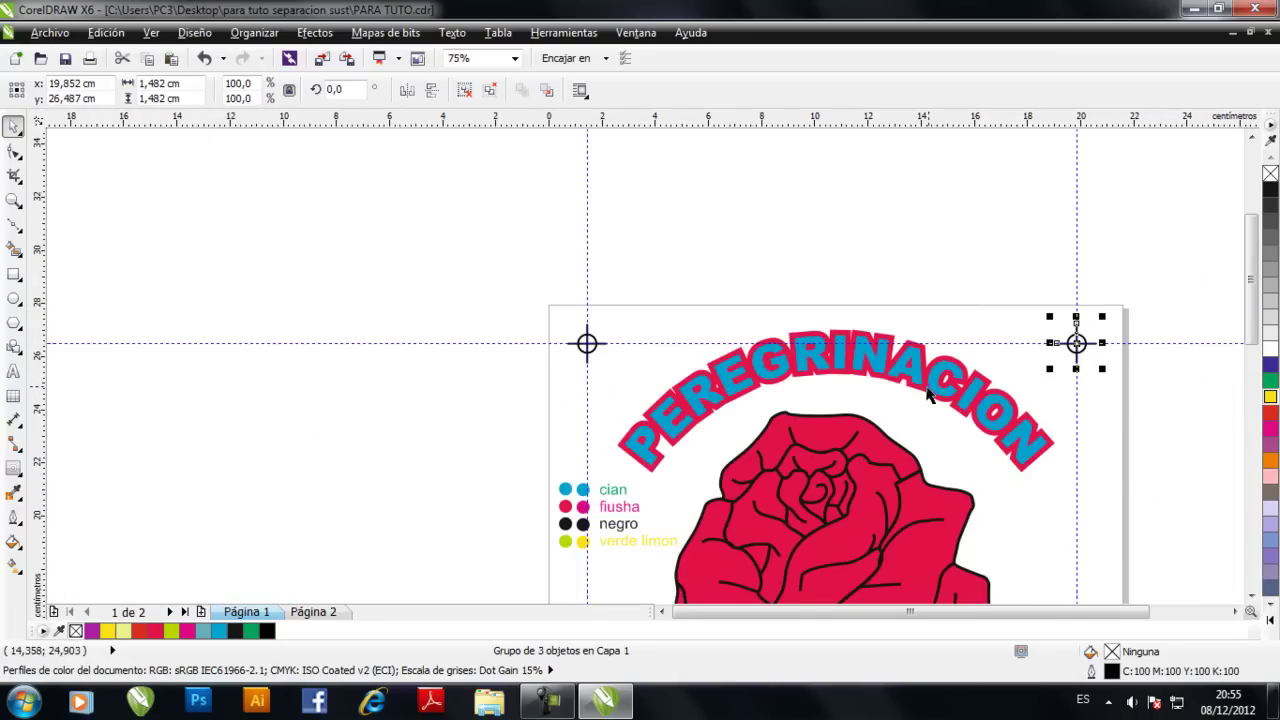
pyautogui.scroll(-3, 849, 357)
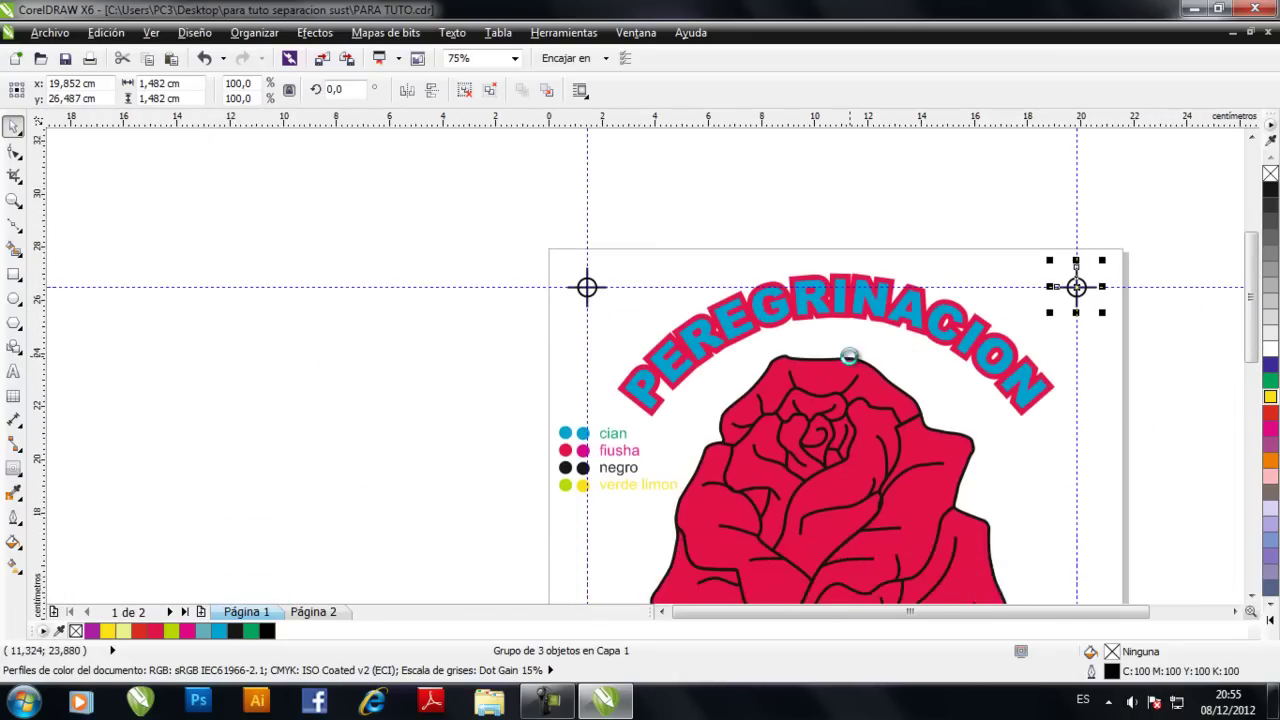
pyautogui.scroll(-1, 845, 365)
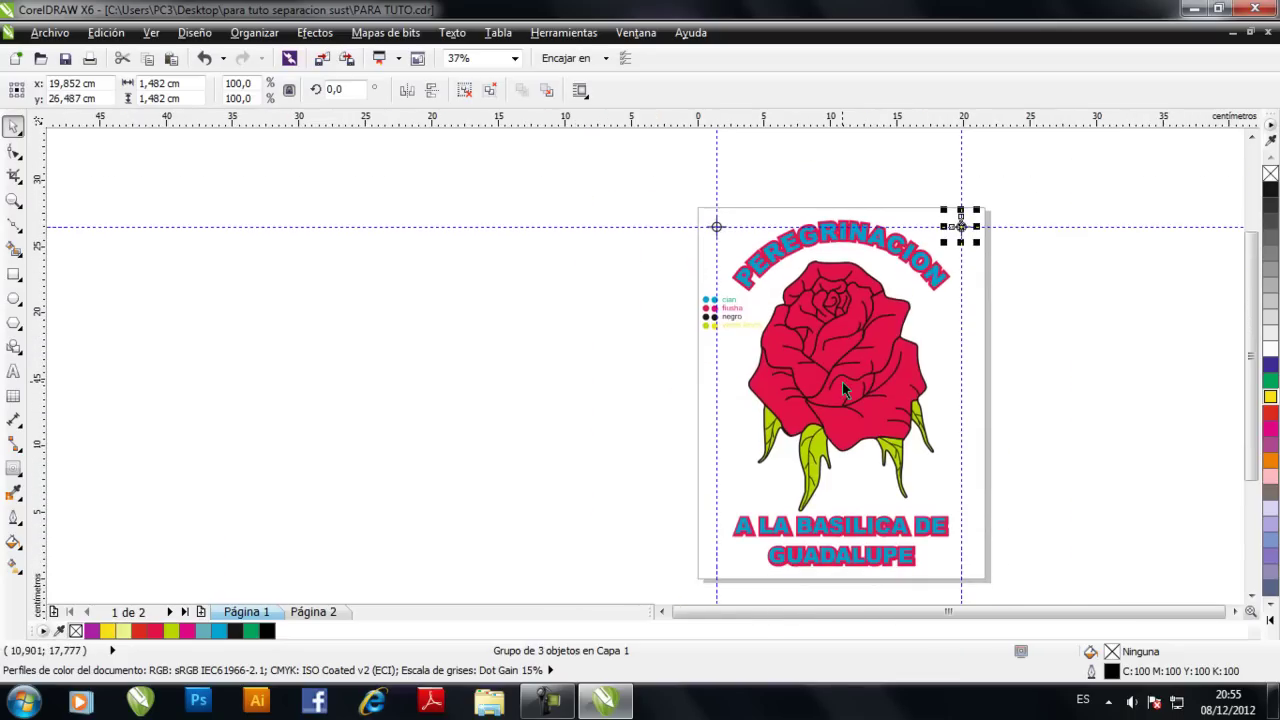
pyautogui.click(629, 362)
pyautogui.hscroll(3, 787, 329)
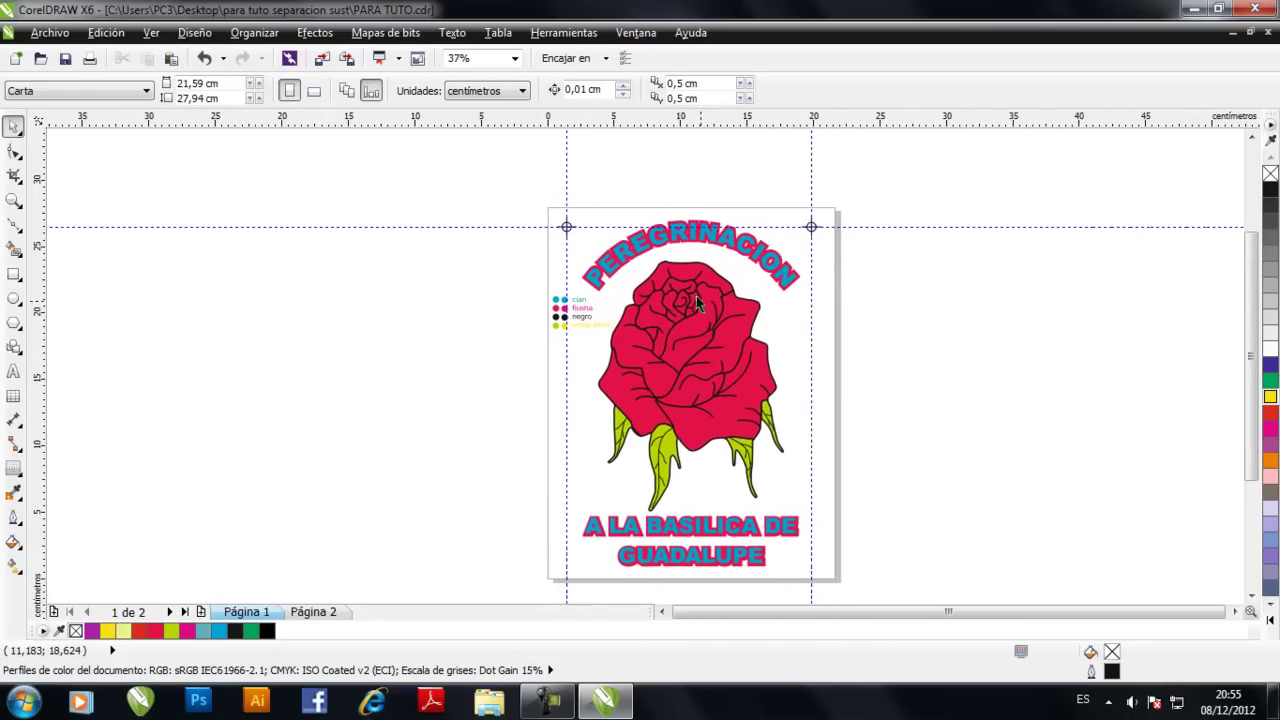
# Ungroup the rose and text design and deselect everything
pyautogui.scroll(1, 649, 290)
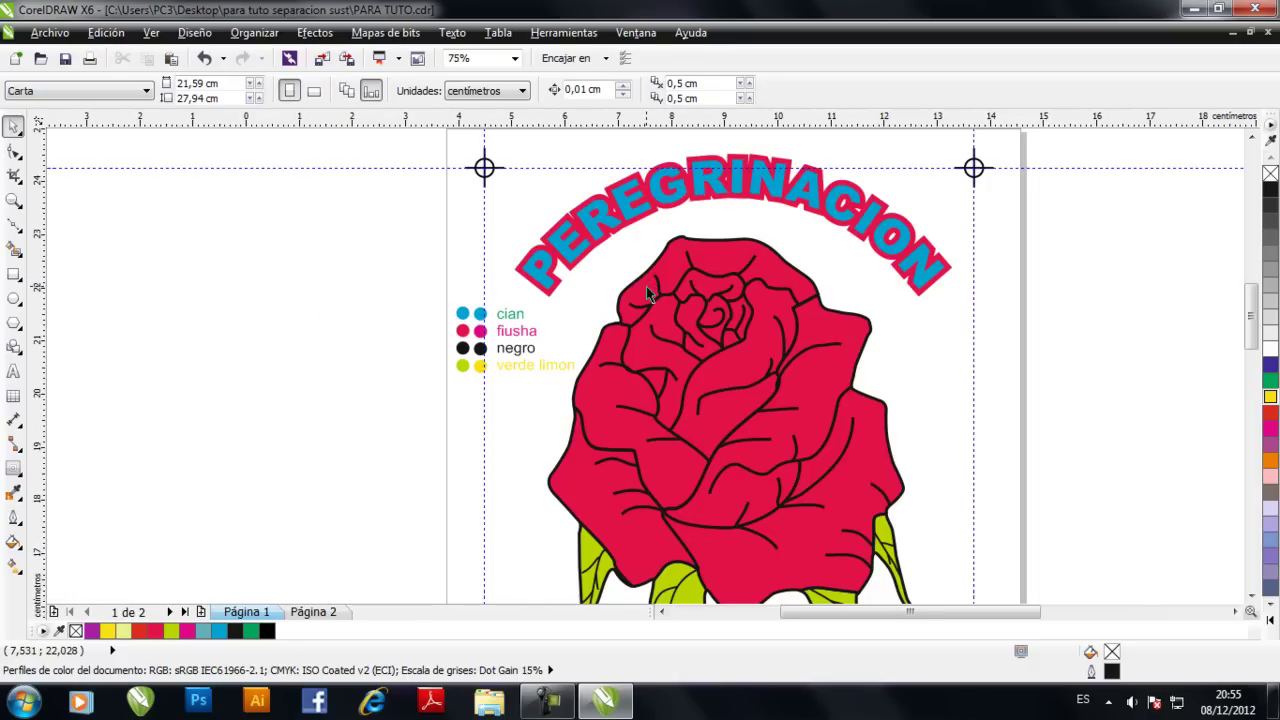
pyautogui.scroll(1, 646, 286)
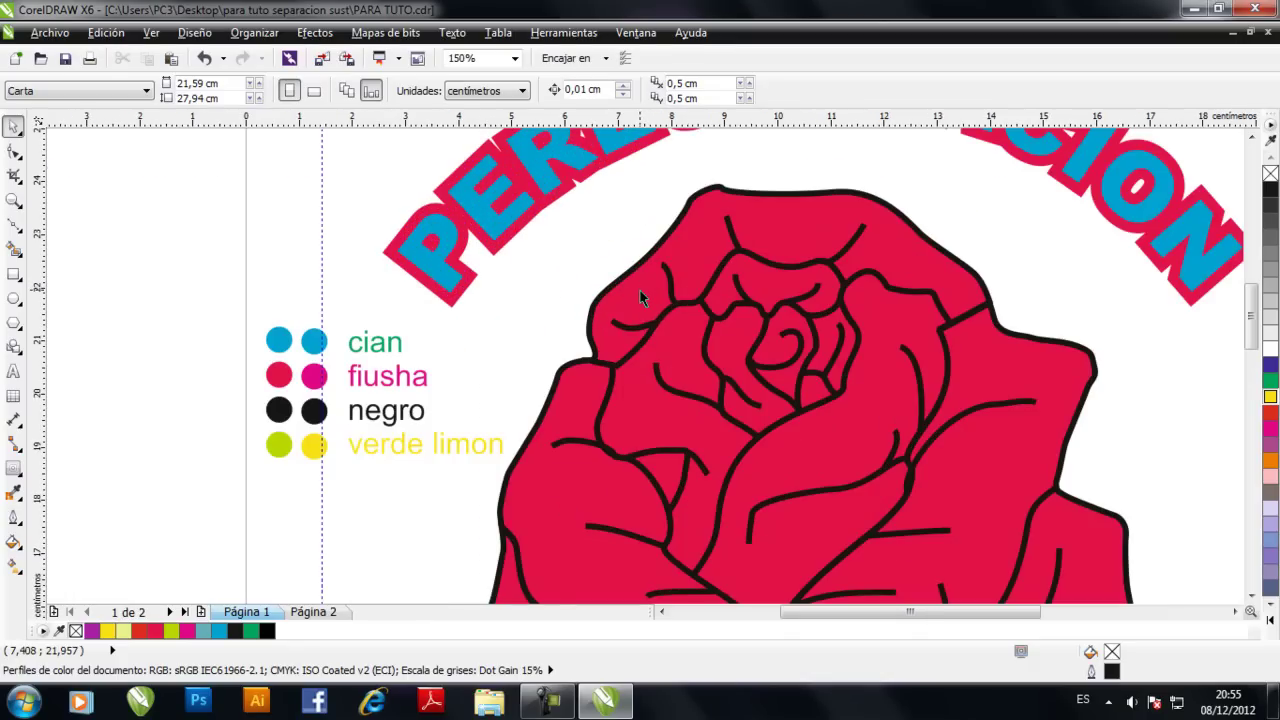
pyautogui.click(640, 293)
pyautogui.rightClick(640, 293)
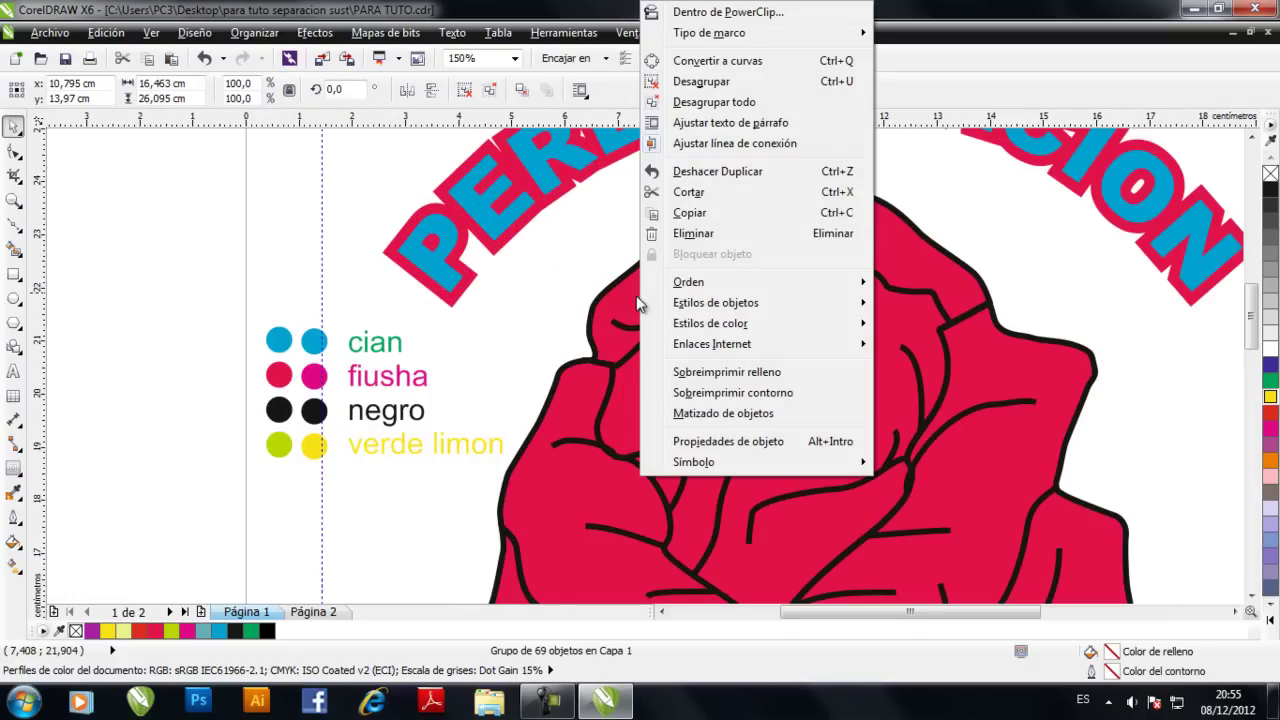
pyautogui.click(701, 81)
pyautogui.click(210, 259)
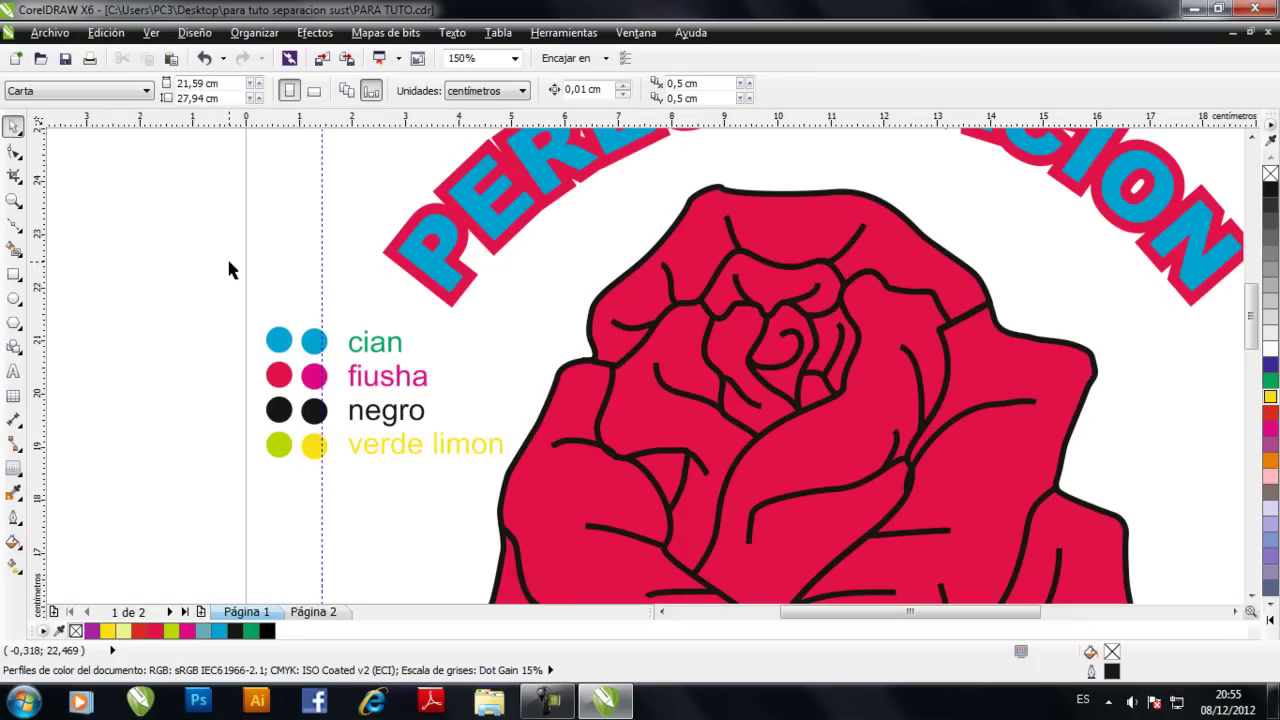
# Start the Replace Objects wizard for replacing a colour and move it clear of the rose
pyautogui.hotkey('alt', 'e')
pyautogui.press('Up')
pyautogui.press('Up')
pyautogui.press('Up')
pyautogui.press('Up')
pyautogui.press('Right')
pyautogui.press('Down')
pyautogui.press('Return')
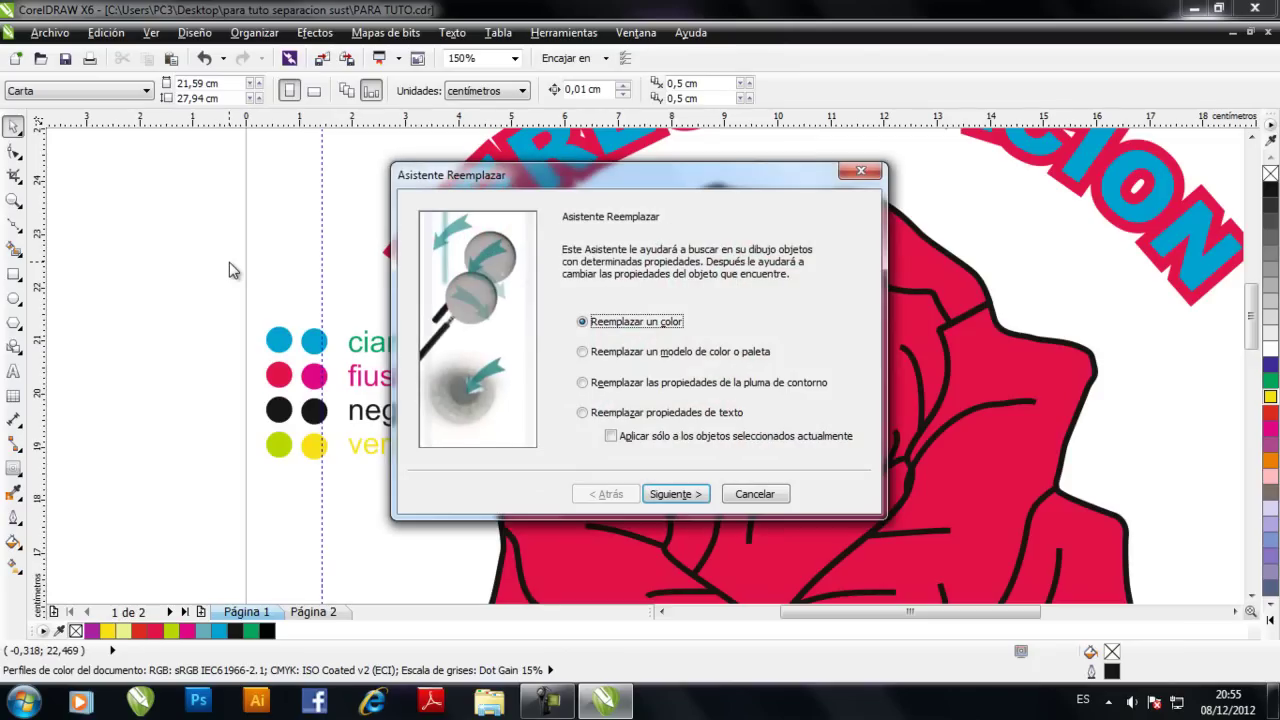
pyautogui.moveTo(605, 182); pyautogui.dragTo(214, 43)
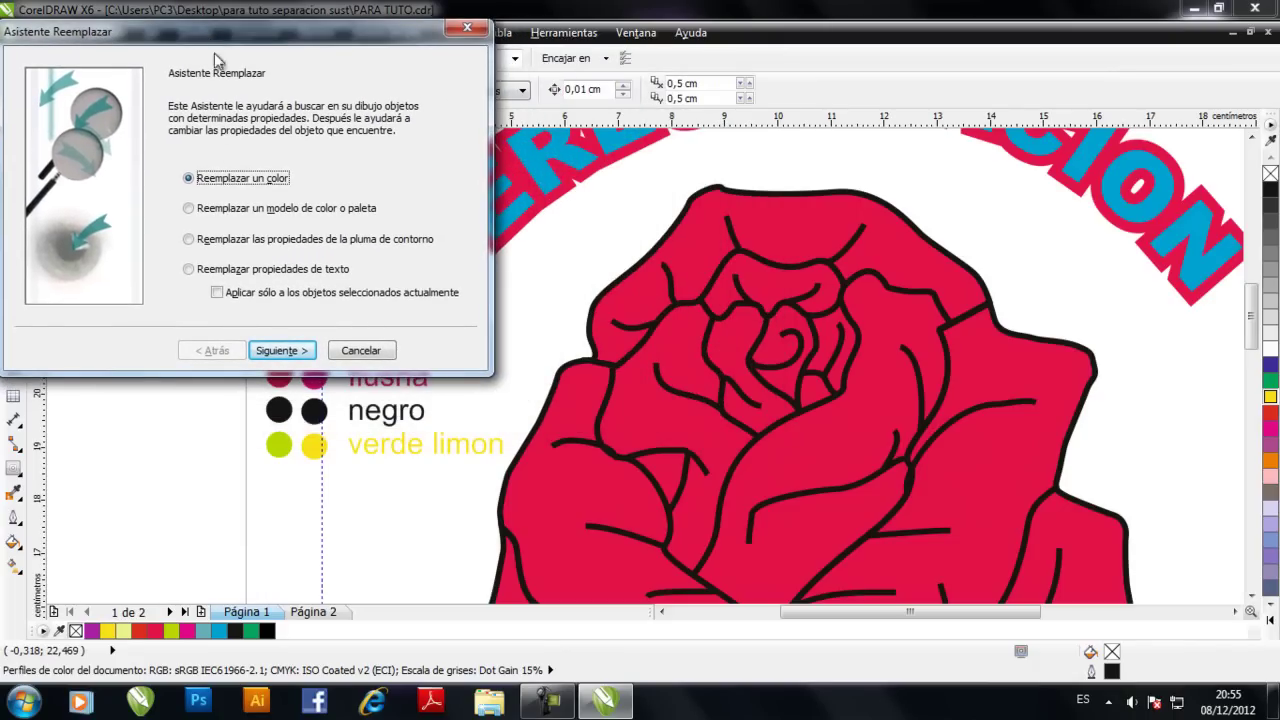
pyautogui.click(278, 350)
# Replace all fills on the page matching the rose's sampled red, C:0 M:100 Y:60 K:0, with magenta
pyautogui.click(326, 118)
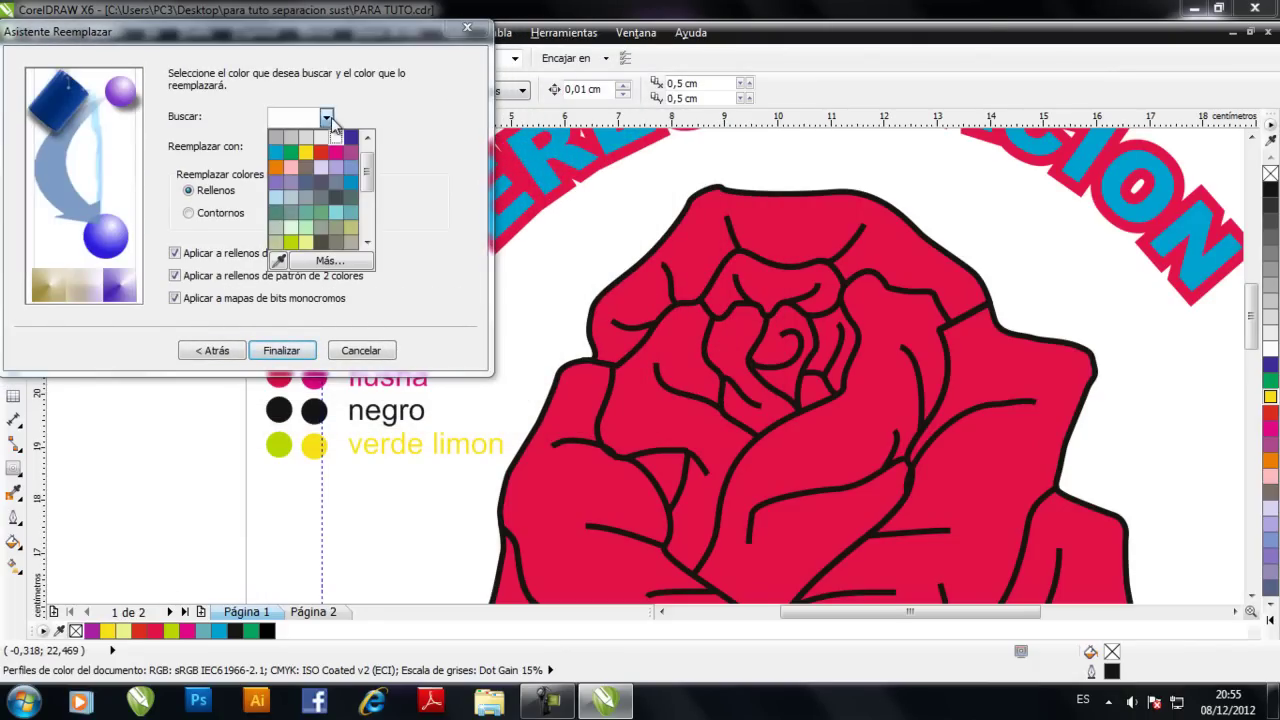
pyautogui.click(283, 262)
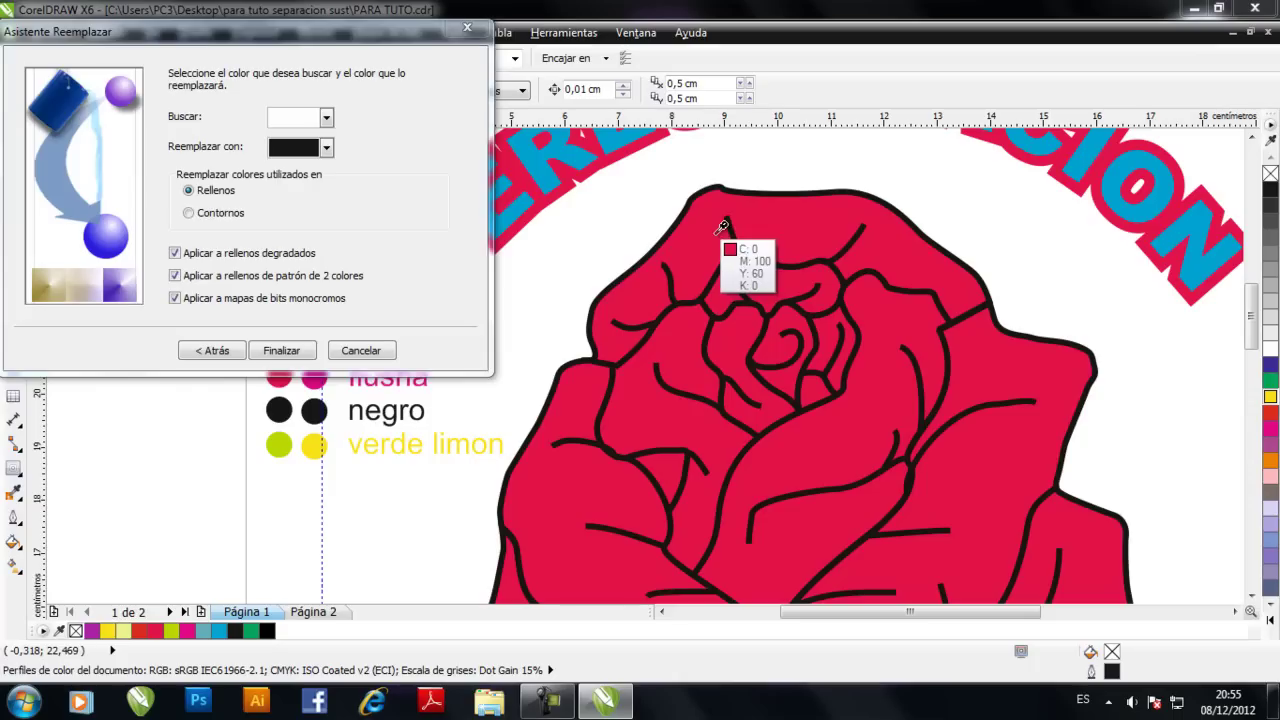
pyautogui.click(716, 240)
pyautogui.click(327, 150)
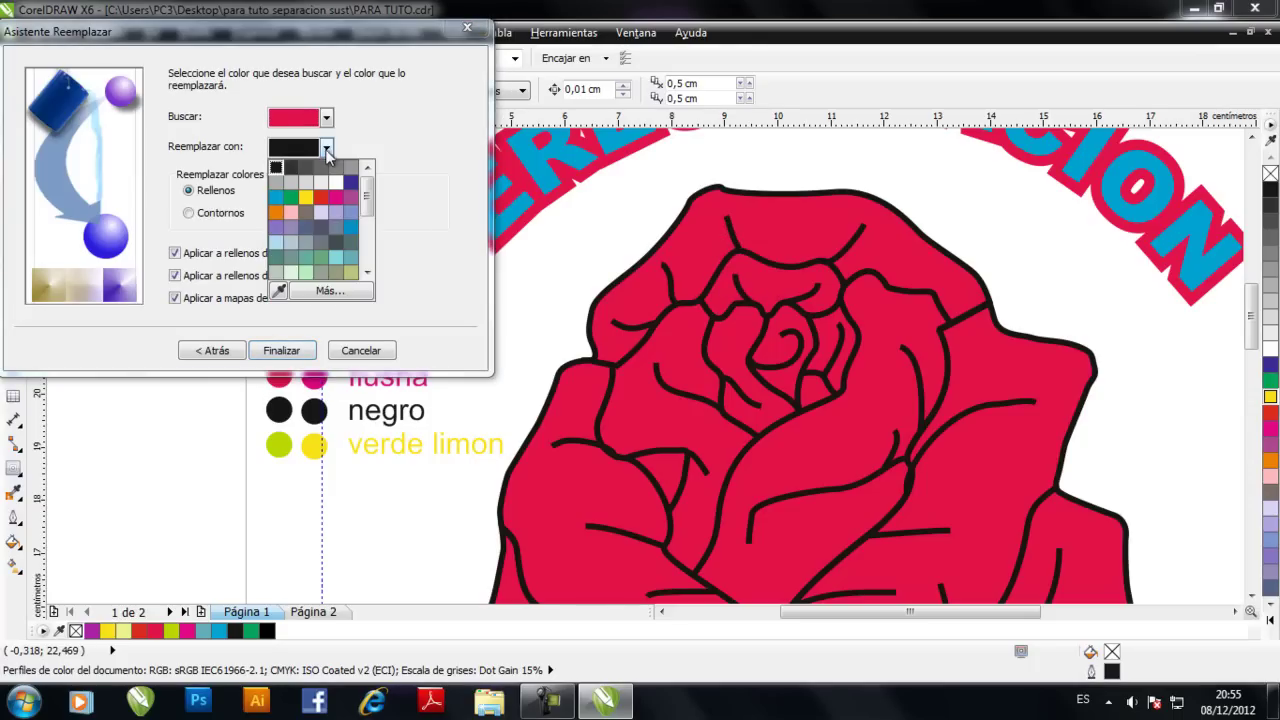
pyautogui.click(334, 204)
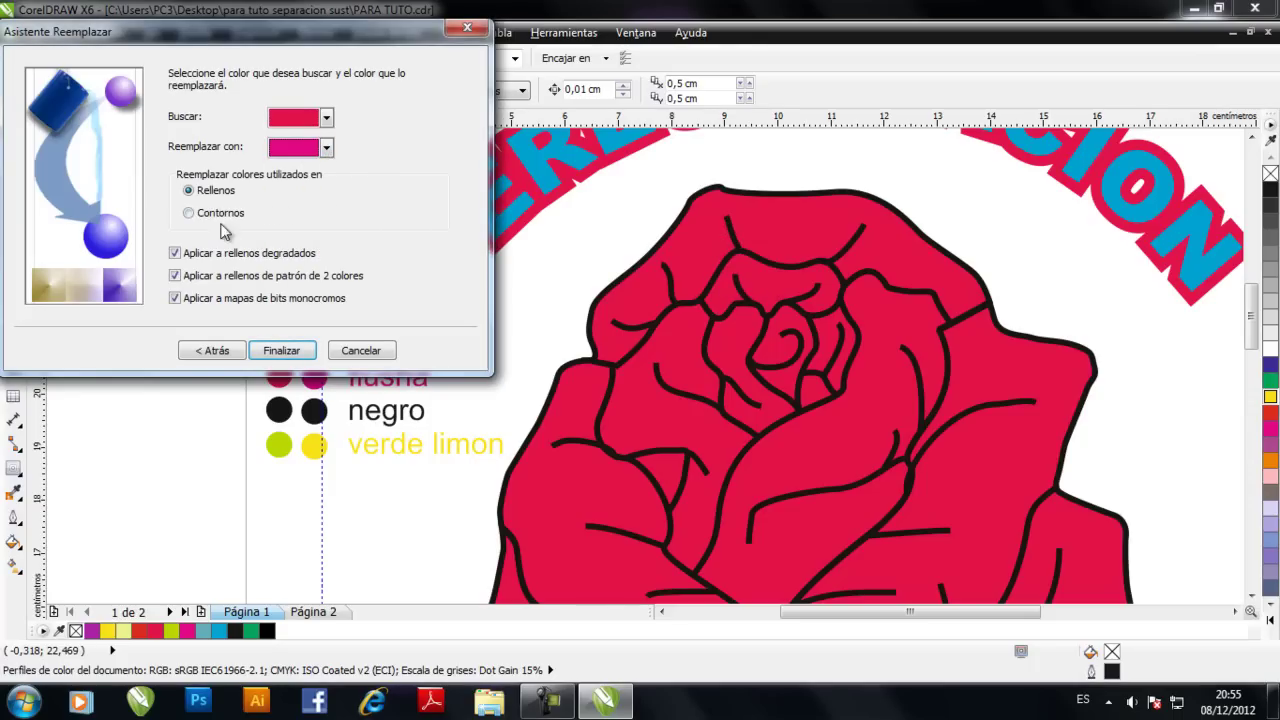
pyautogui.click(281, 351)
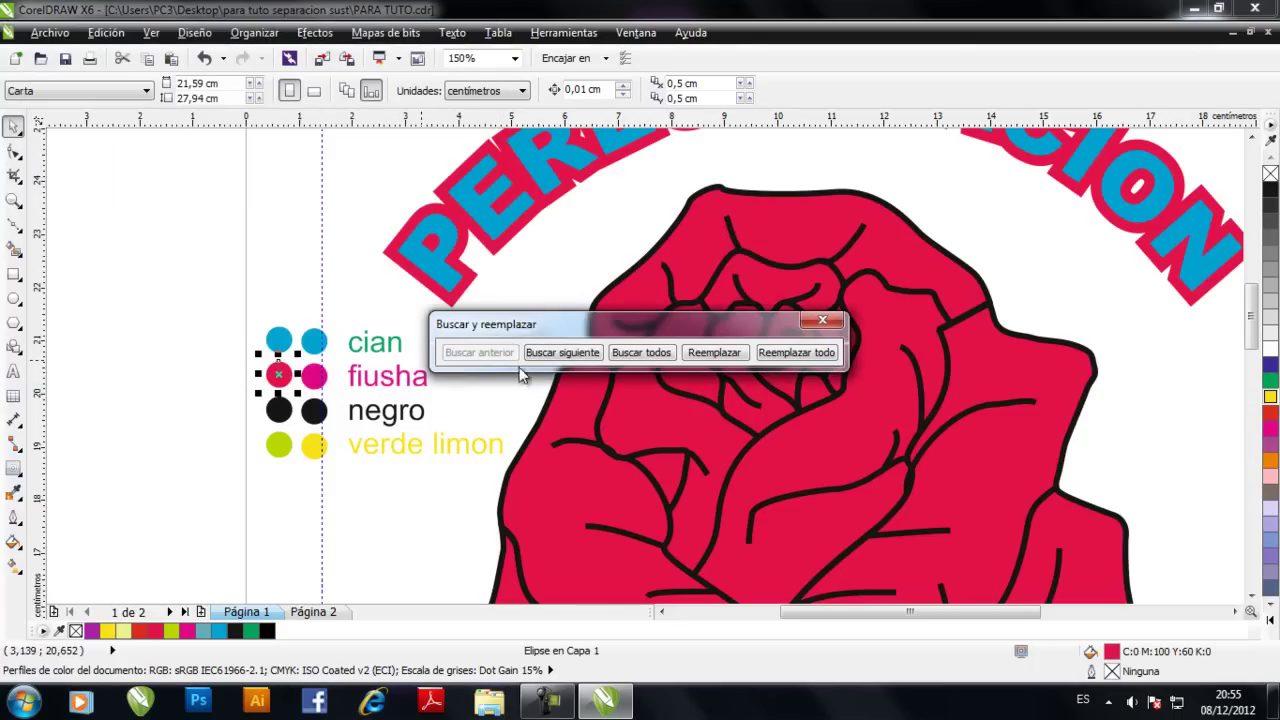
pyautogui.click(792, 352)
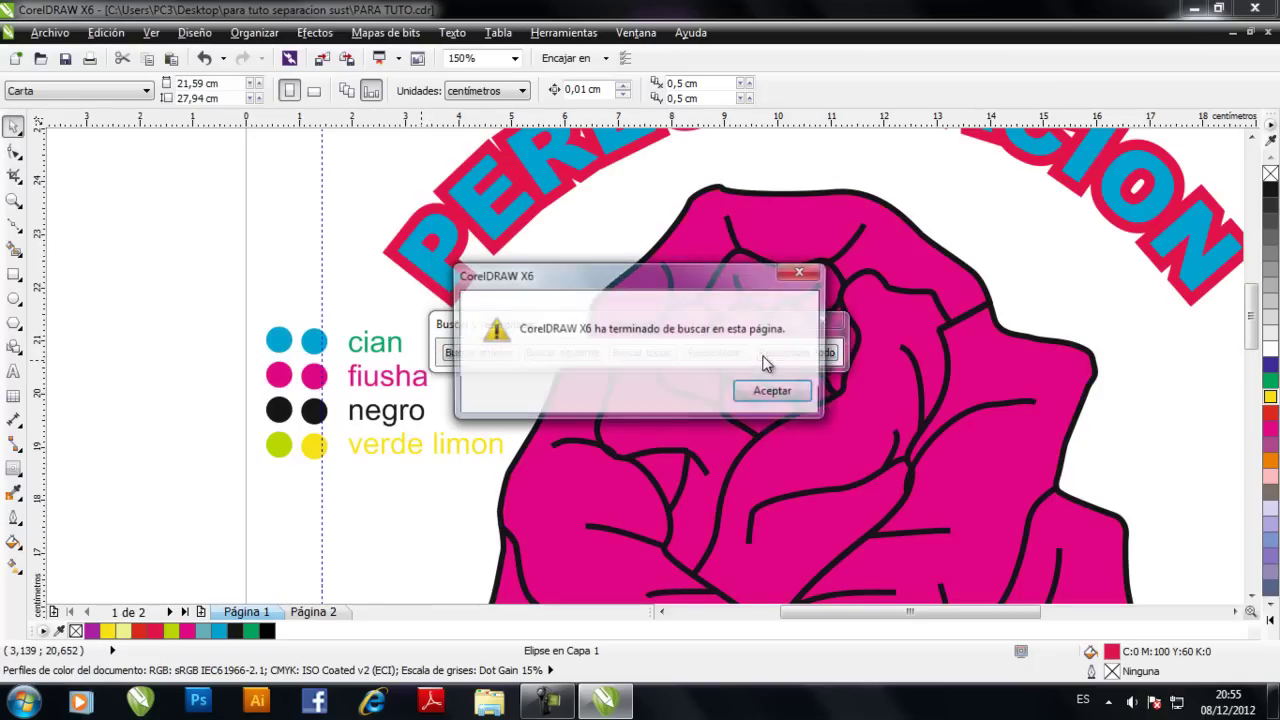
pyautogui.click(763, 393)
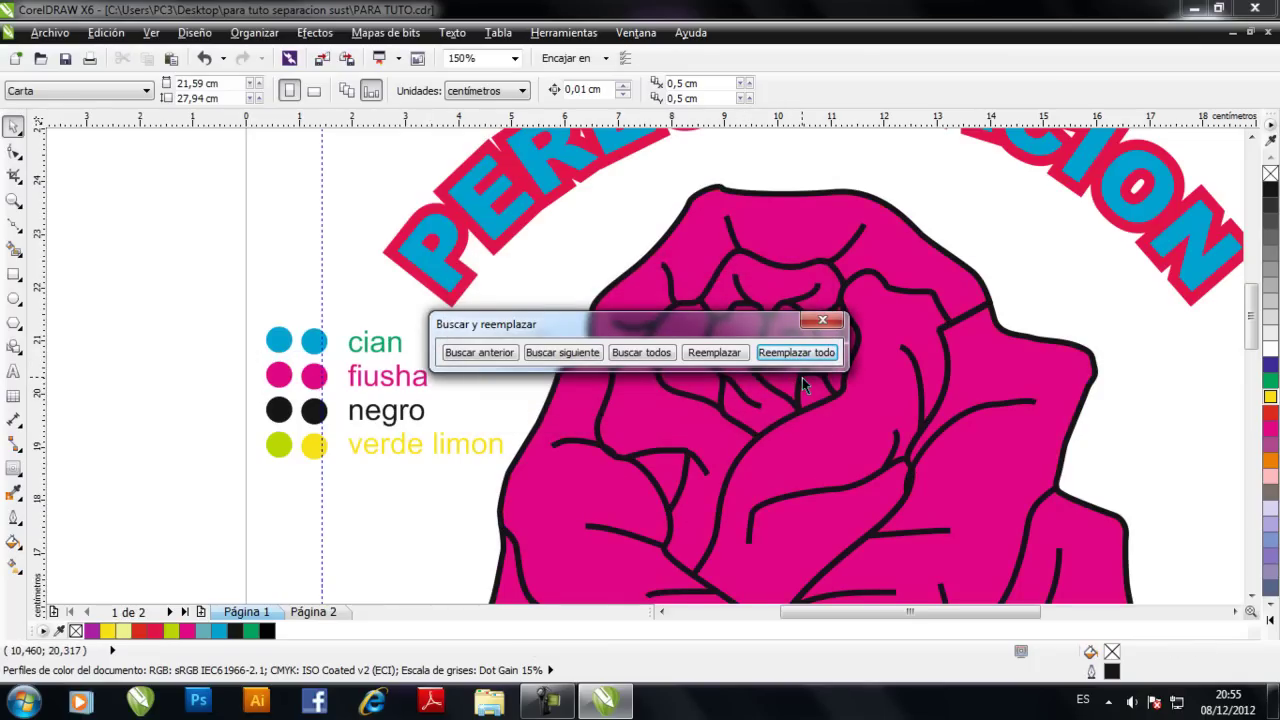
pyautogui.click(822, 320)
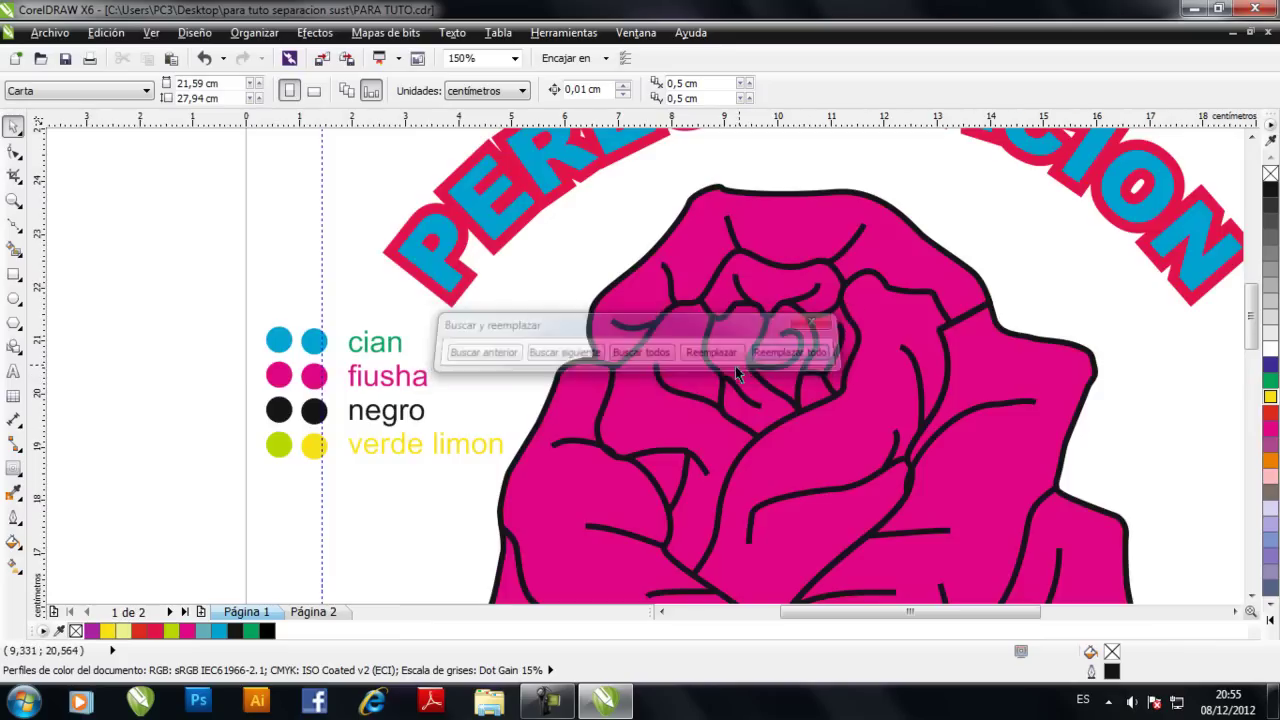
# Restart the Replace Objects wizard for another colour replacement, keeping the rose's leaves in view
pyautogui.scroll(-4, 714, 390)
pyautogui.scroll(2, 722, 520)
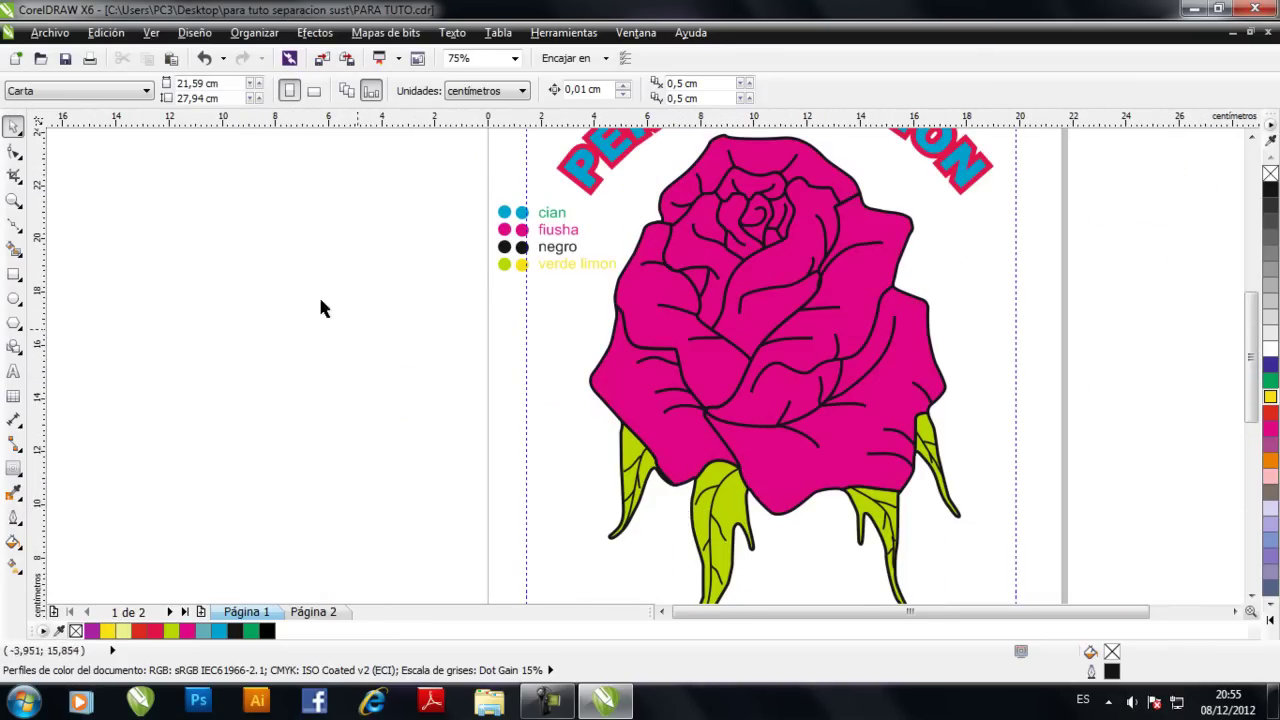
pyautogui.click(110, 35)
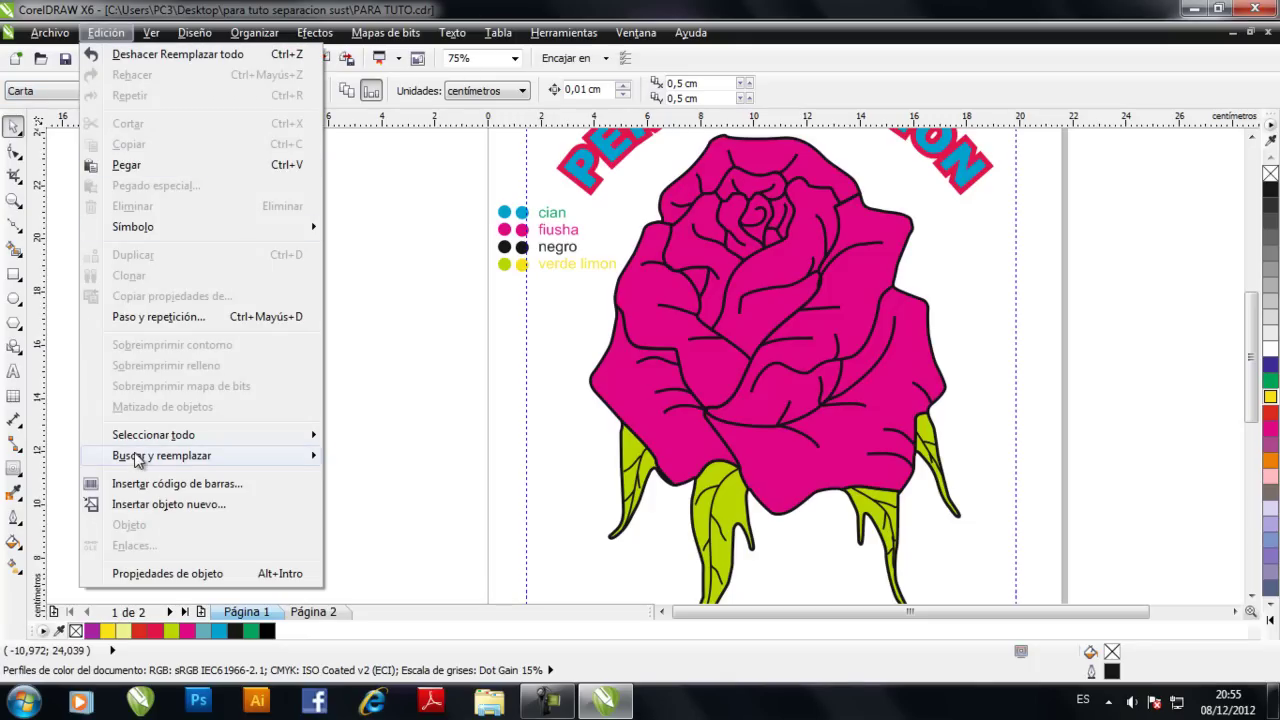
pyautogui.moveTo(184, 458)
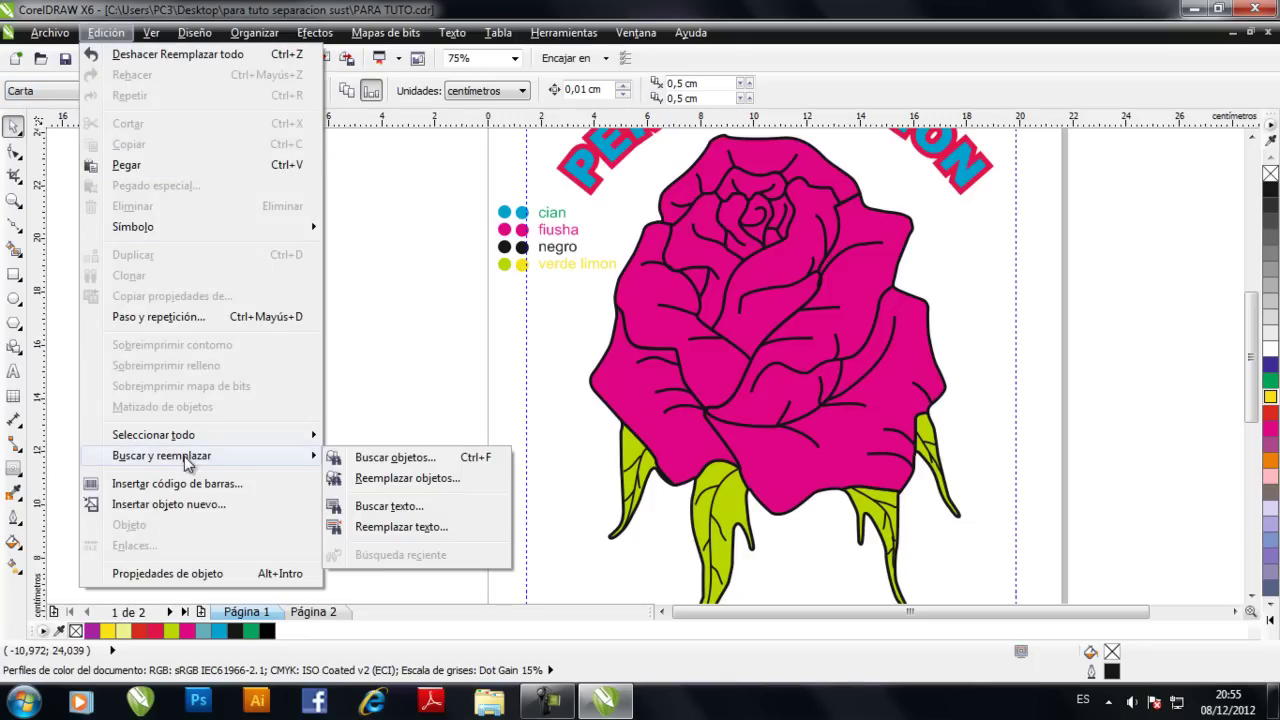
pyautogui.click(371, 480)
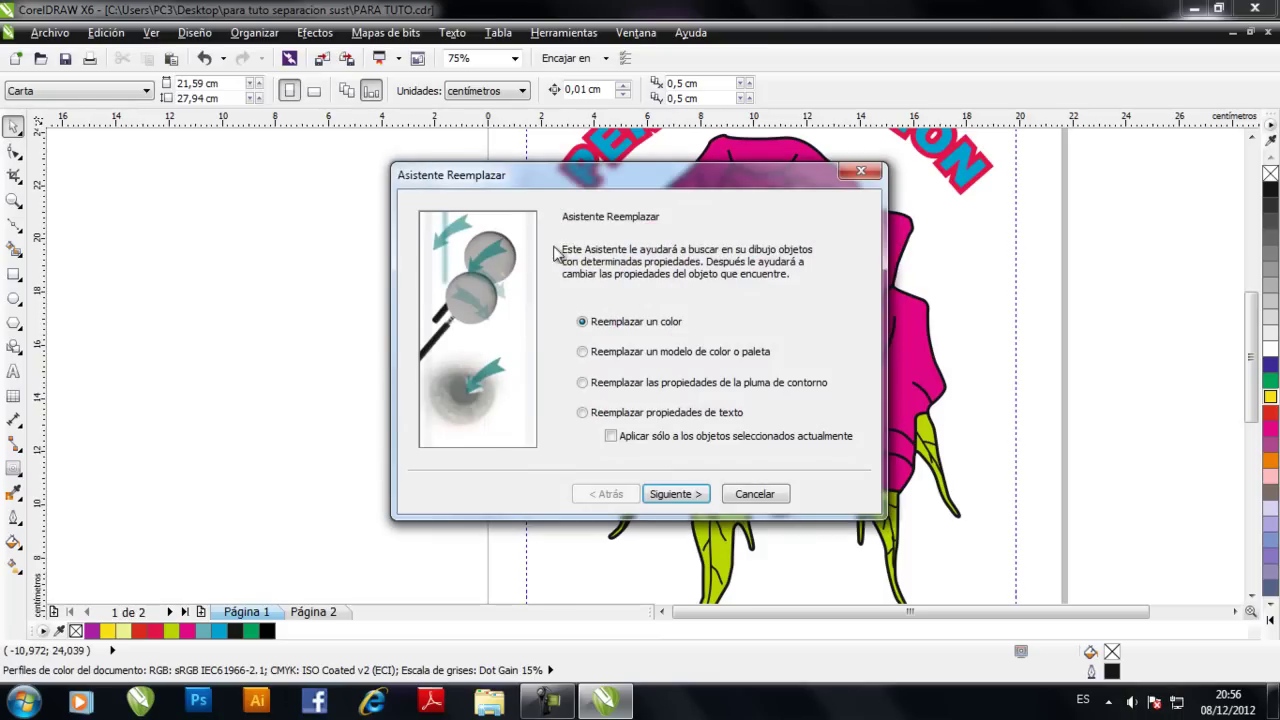
pyautogui.moveTo(580, 185); pyautogui.dragTo(185, 45)
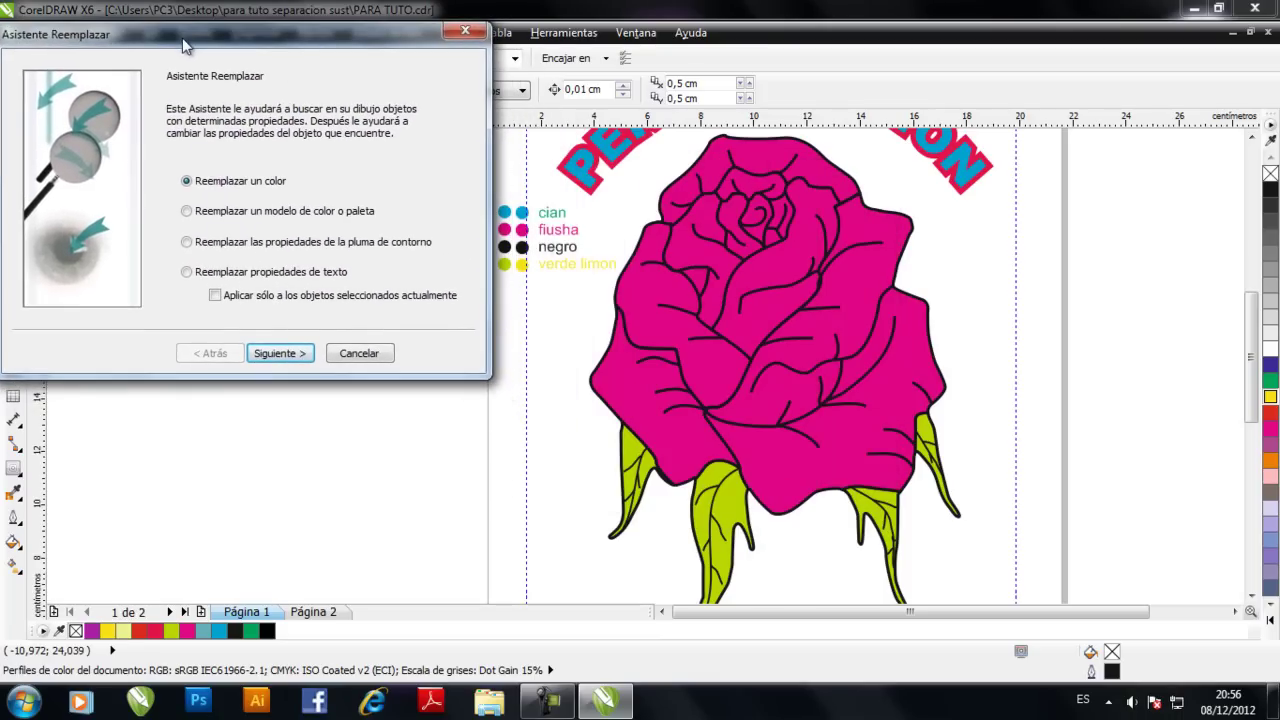
pyautogui.click(279, 354)
# Replace all fills on the page matching the leaves' sampled green, C:40 M:0 Y:100 K:0, with yellow
pyautogui.click(325, 121)
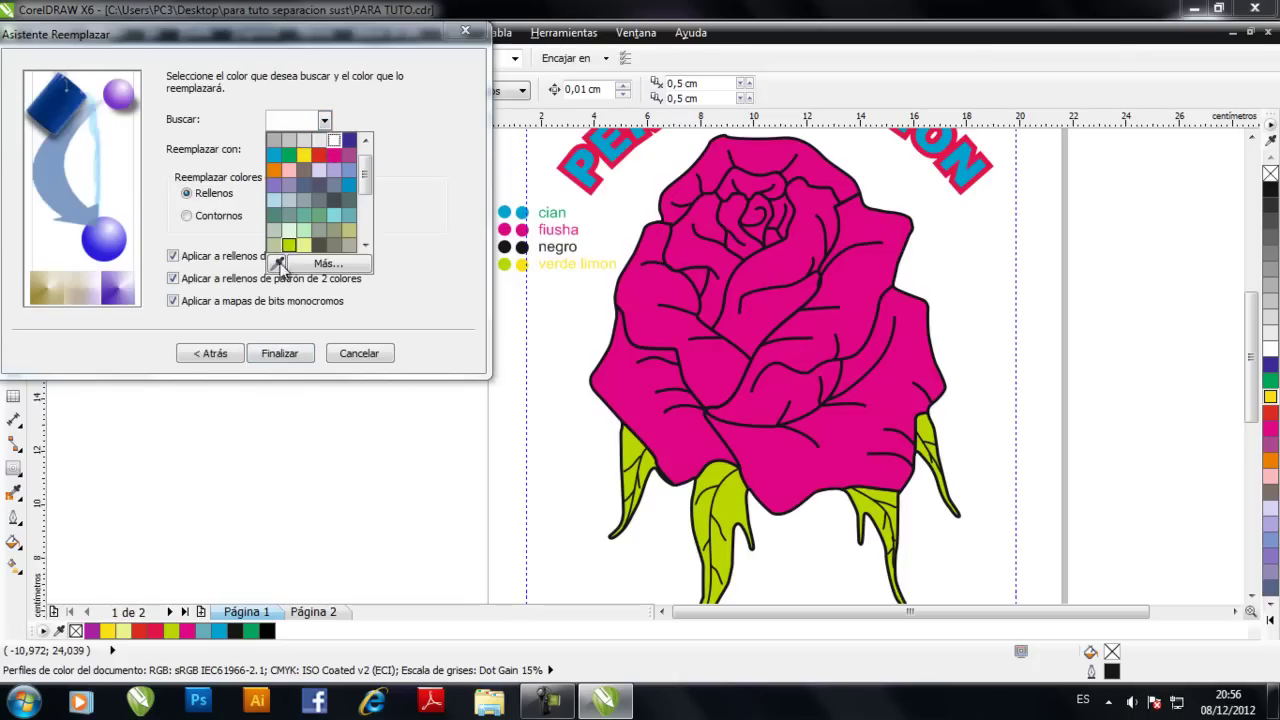
pyautogui.click(277, 270)
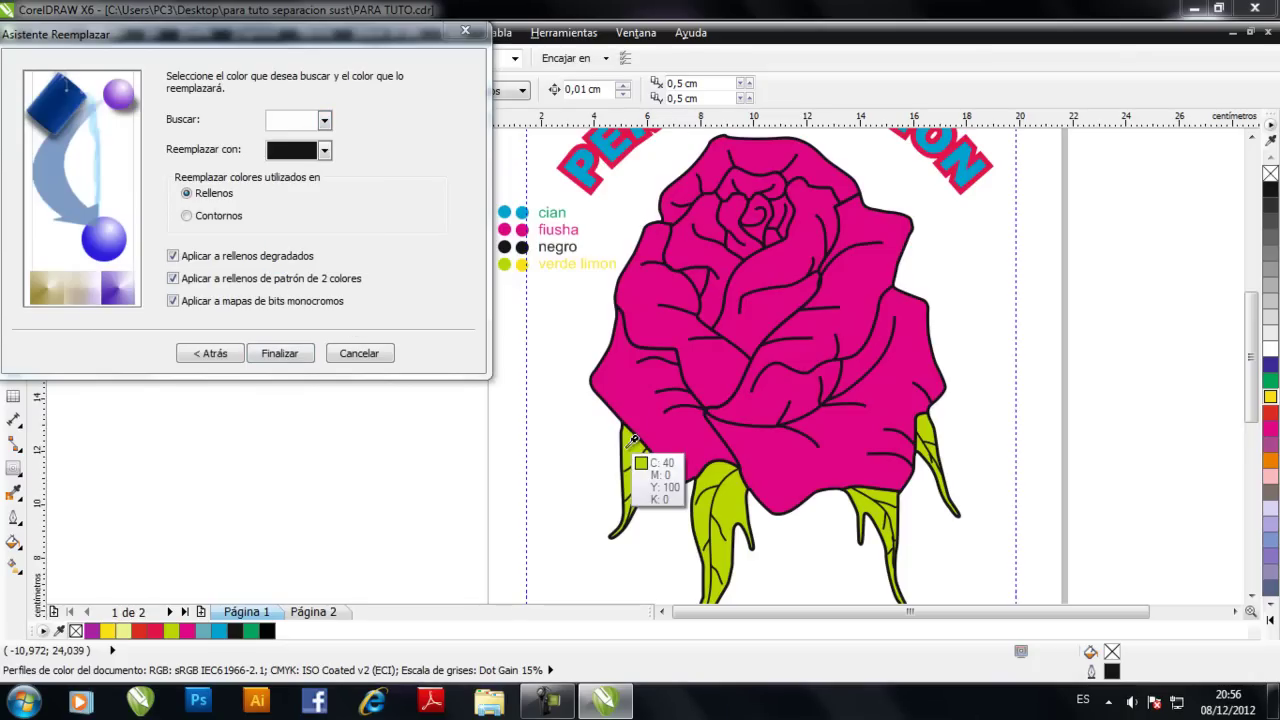
pyautogui.click(632, 448)
pyautogui.click(325, 150)
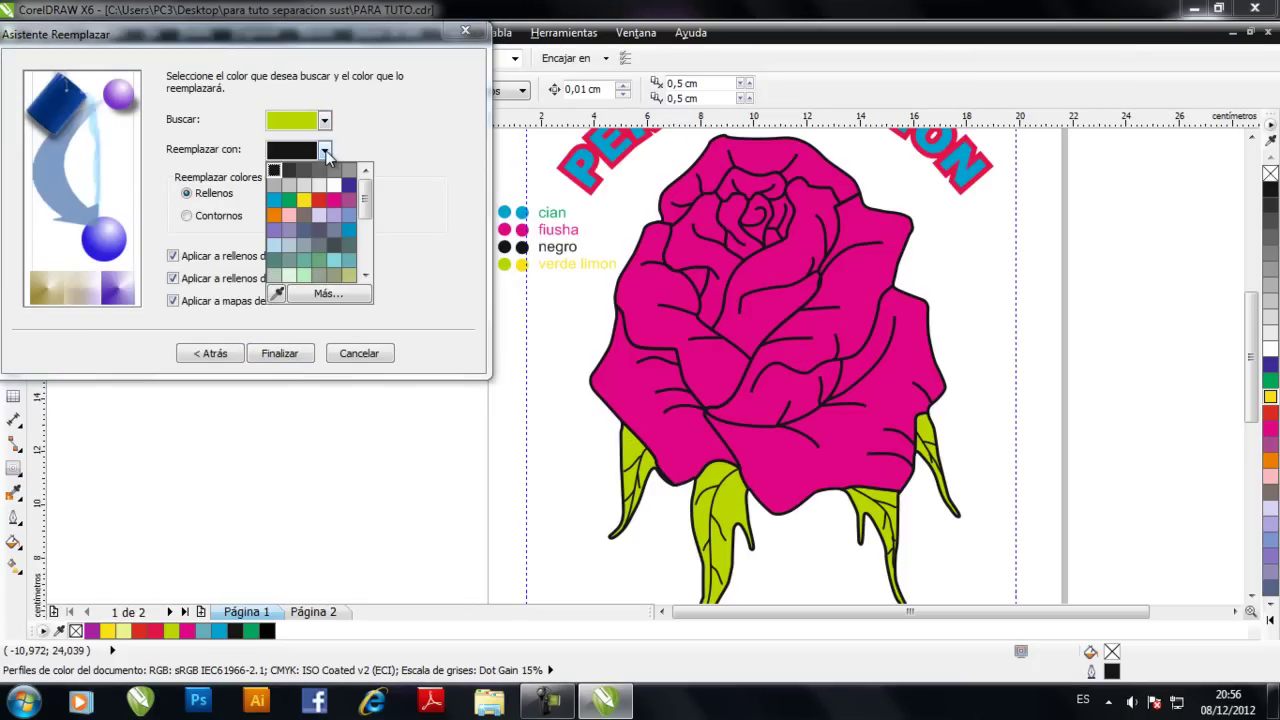
pyautogui.click(303, 199)
pyautogui.click(290, 355)
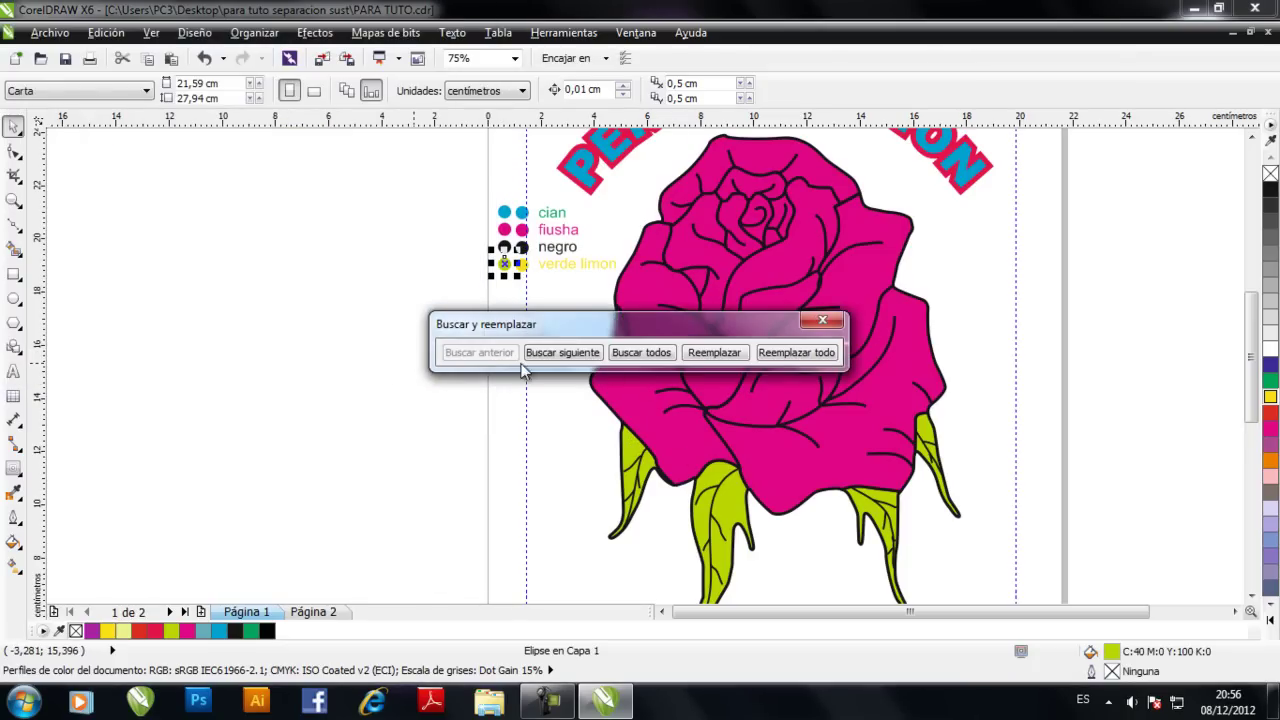
pyautogui.click(784, 354)
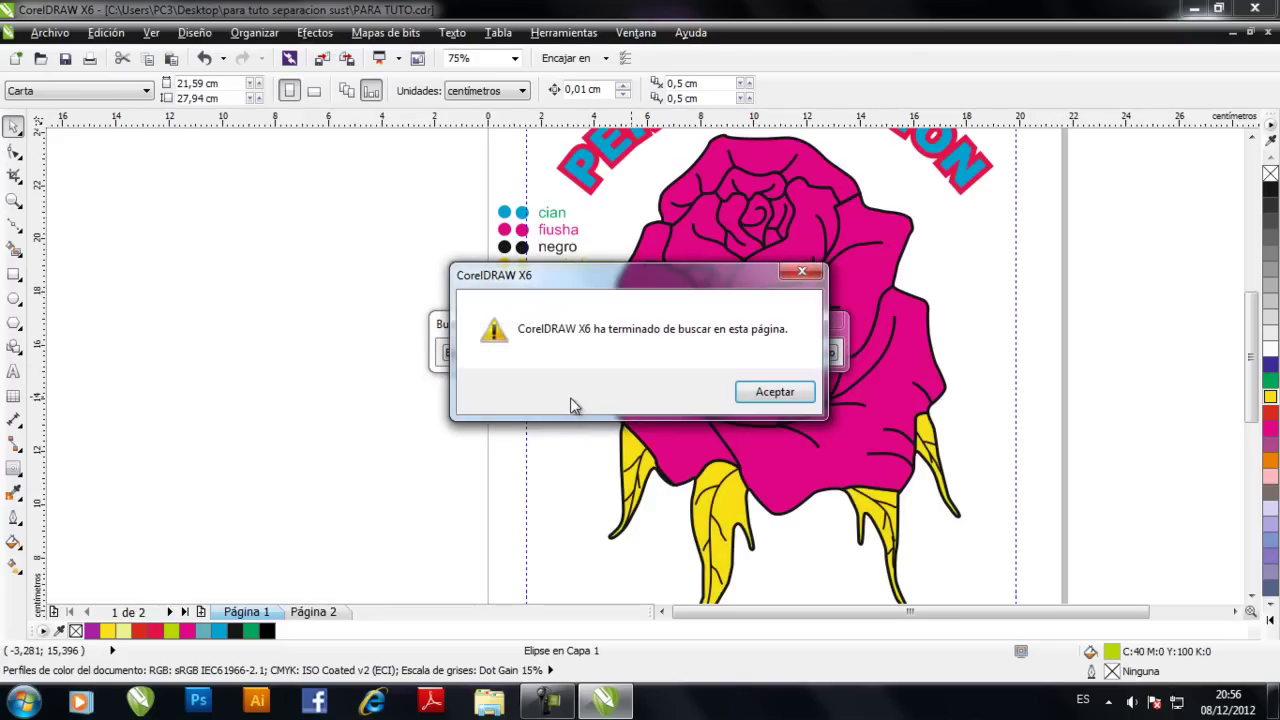
pyautogui.click(760, 392)
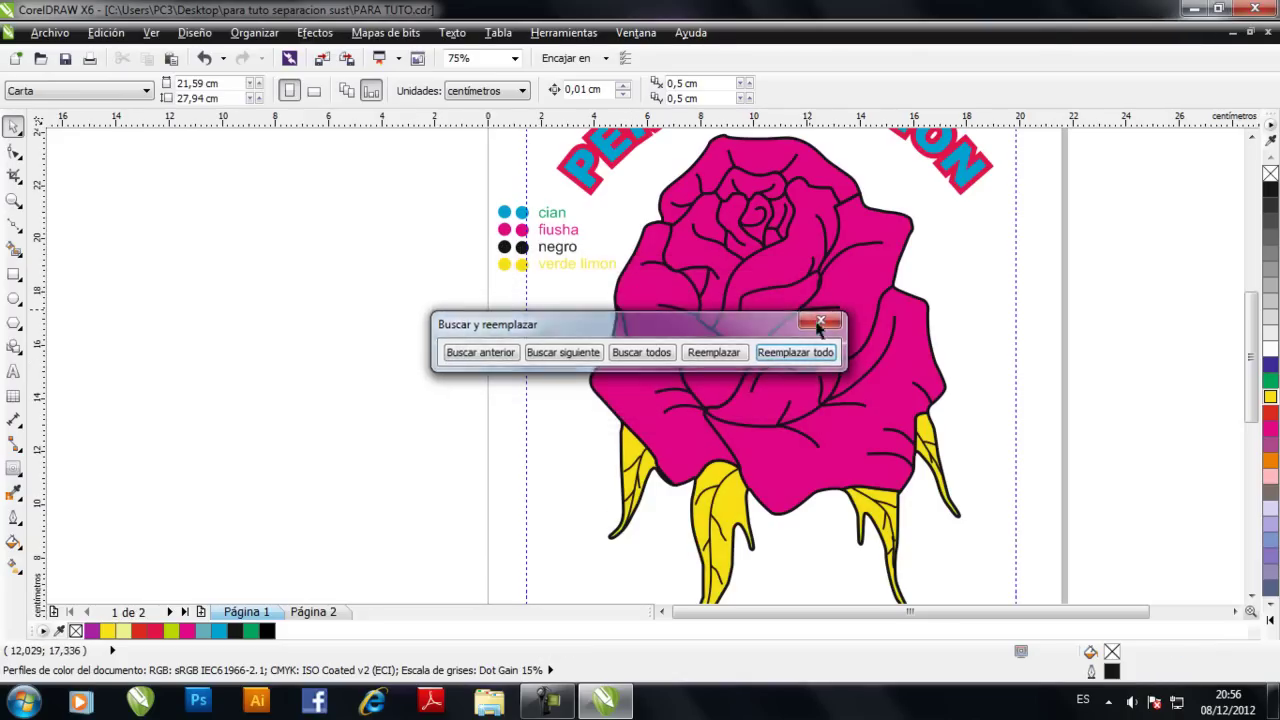
pyautogui.click(821, 324)
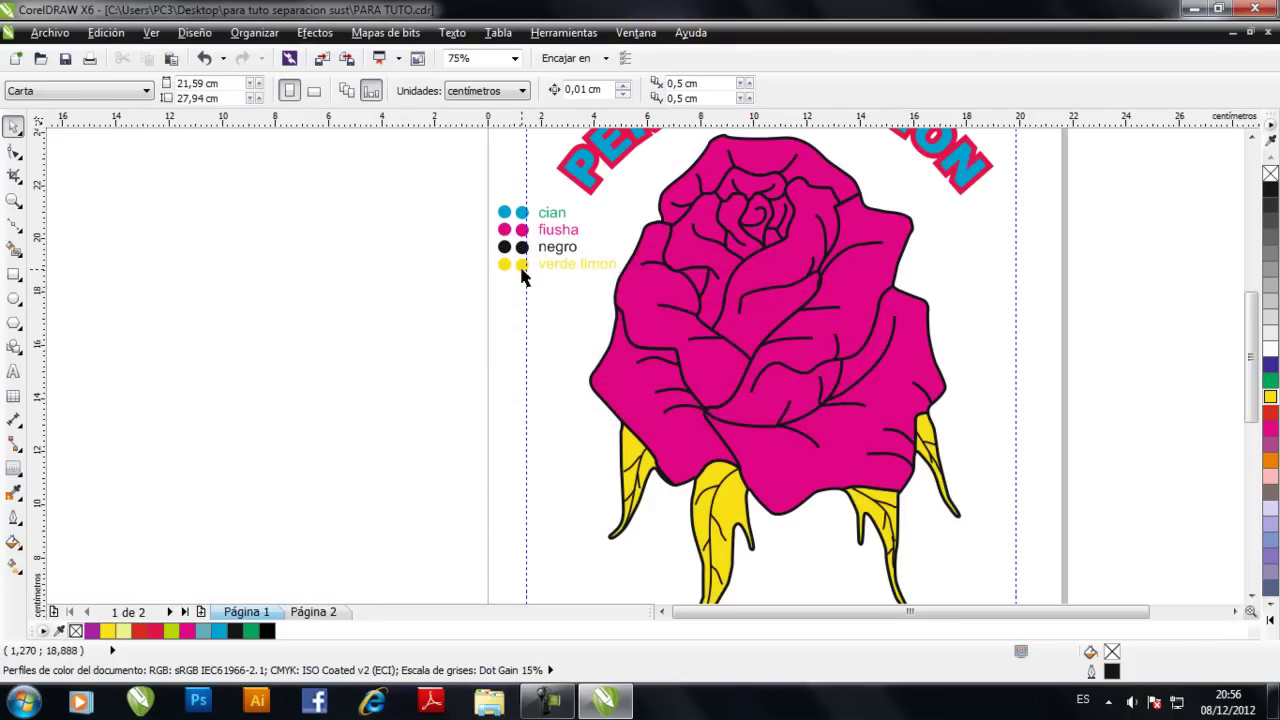
# Delete the outer column of swatch circles beside the rose and remove the two vertical guidelines and the horizontal one
pyautogui.moveTo(475, 190); pyautogui.dragTo(516, 292)
pyautogui.press('Delete')
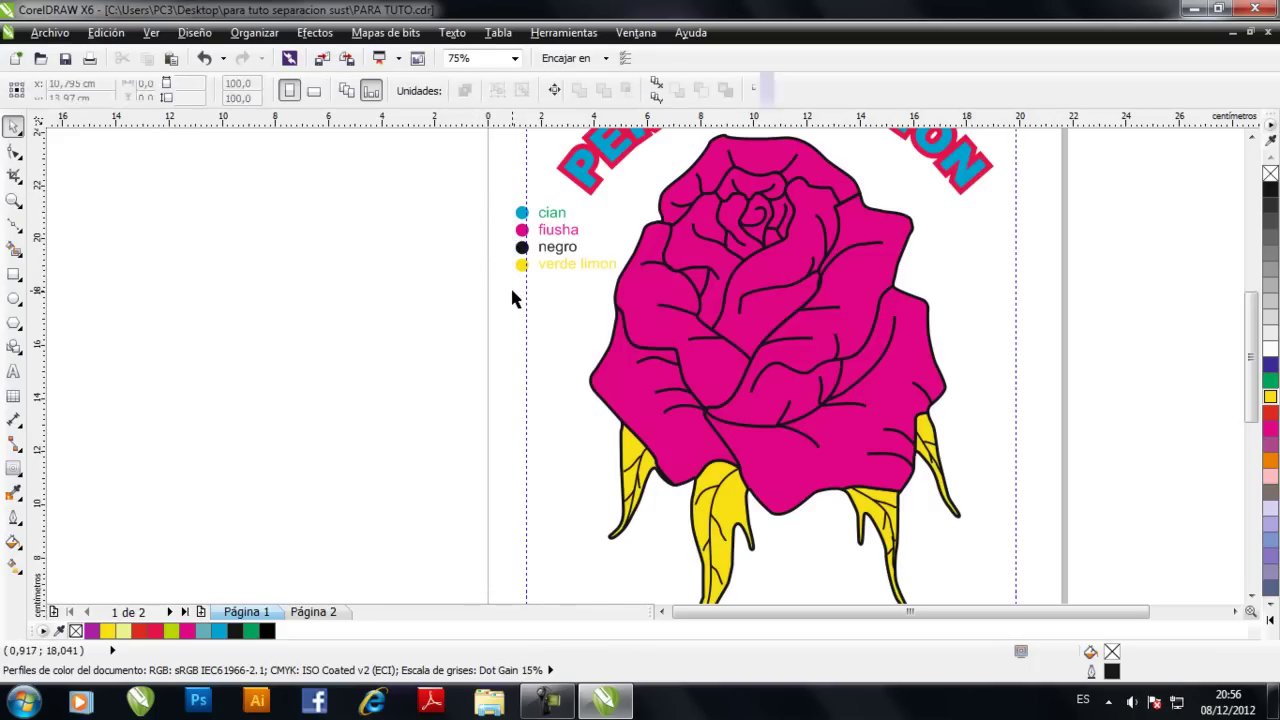
pyautogui.click(525, 285)
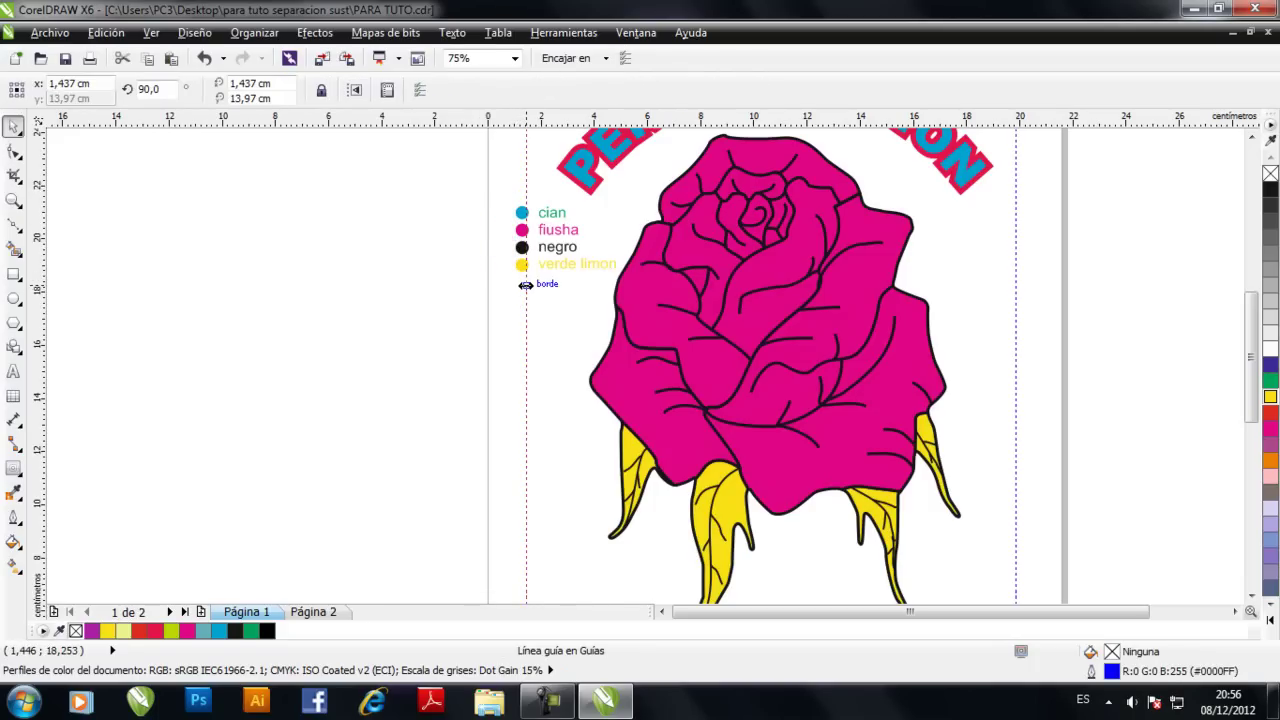
pyautogui.press('Delete')
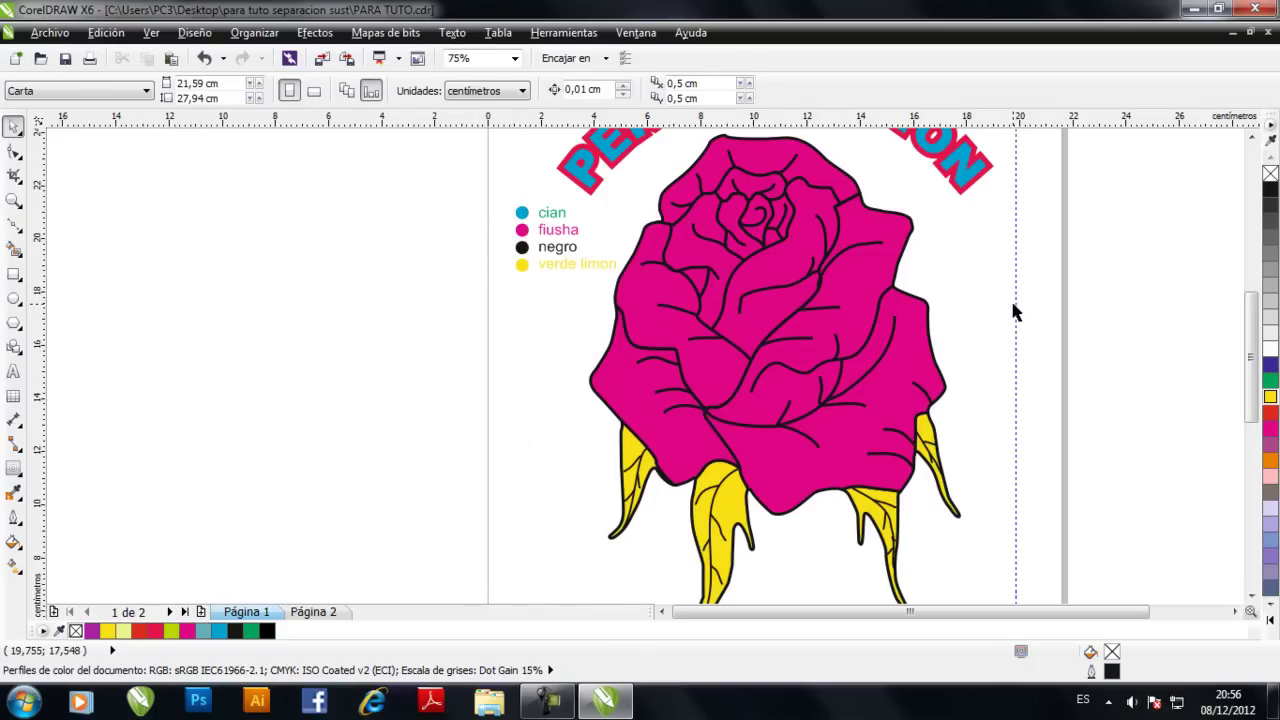
pyautogui.click(1014, 304)
pyautogui.press('Delete')
pyautogui.scroll(-5, 887, 252)
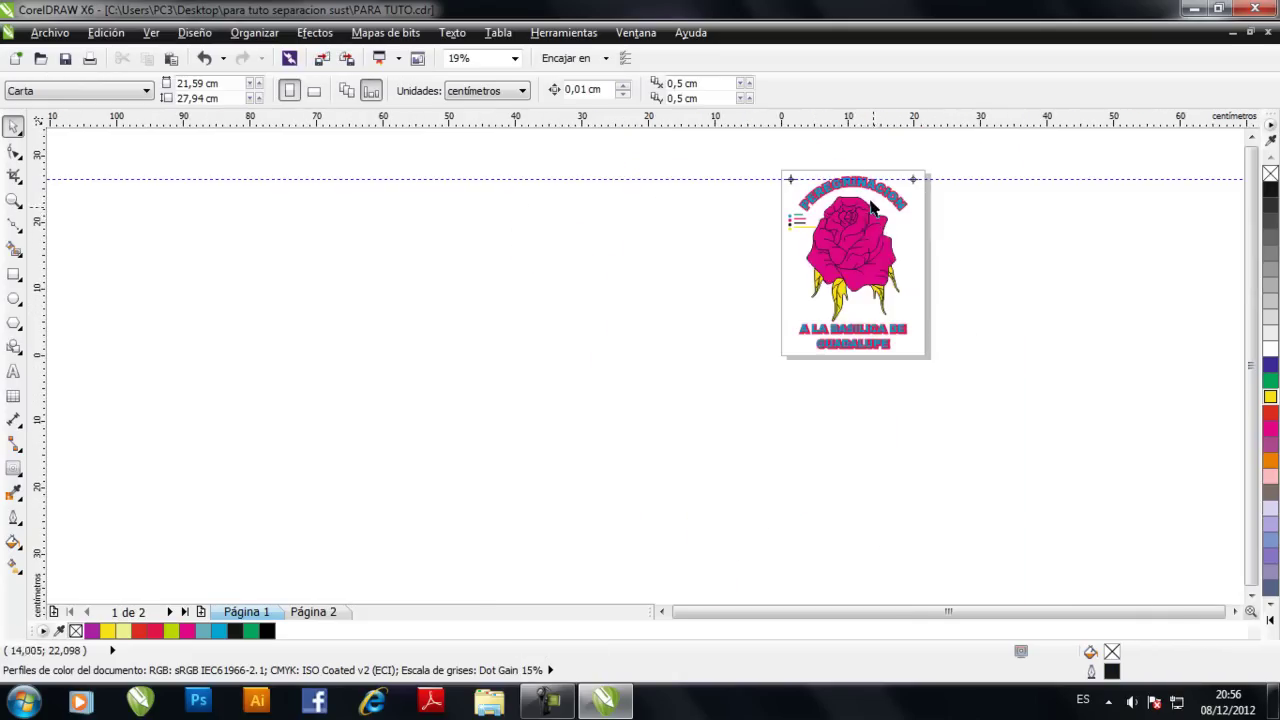
pyautogui.scroll(5, 862, 180)
pyautogui.click(1012, 174)
pyautogui.press('Delete')
pyautogui.scroll(-2, 548, 245)
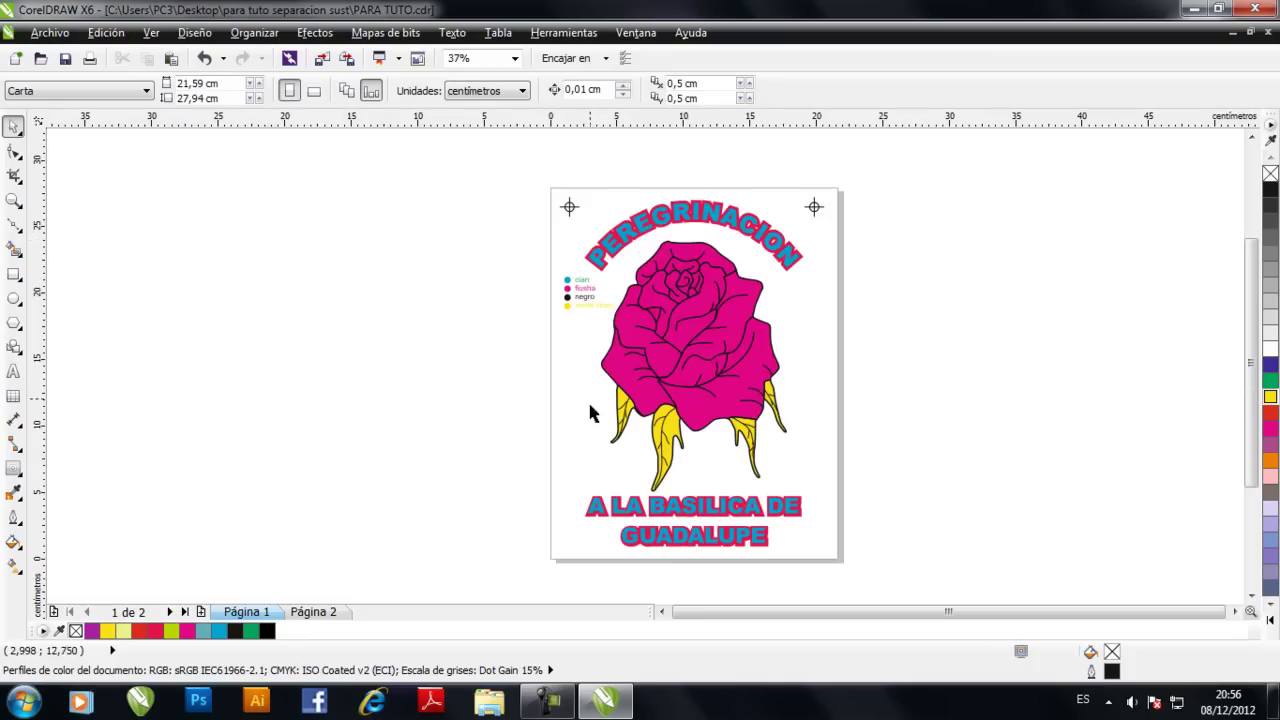
# Break apart the contour group of the text A LA BASILICA DE GUADALUPE and select its outline shape
pyautogui.scroll(3, 620, 522)
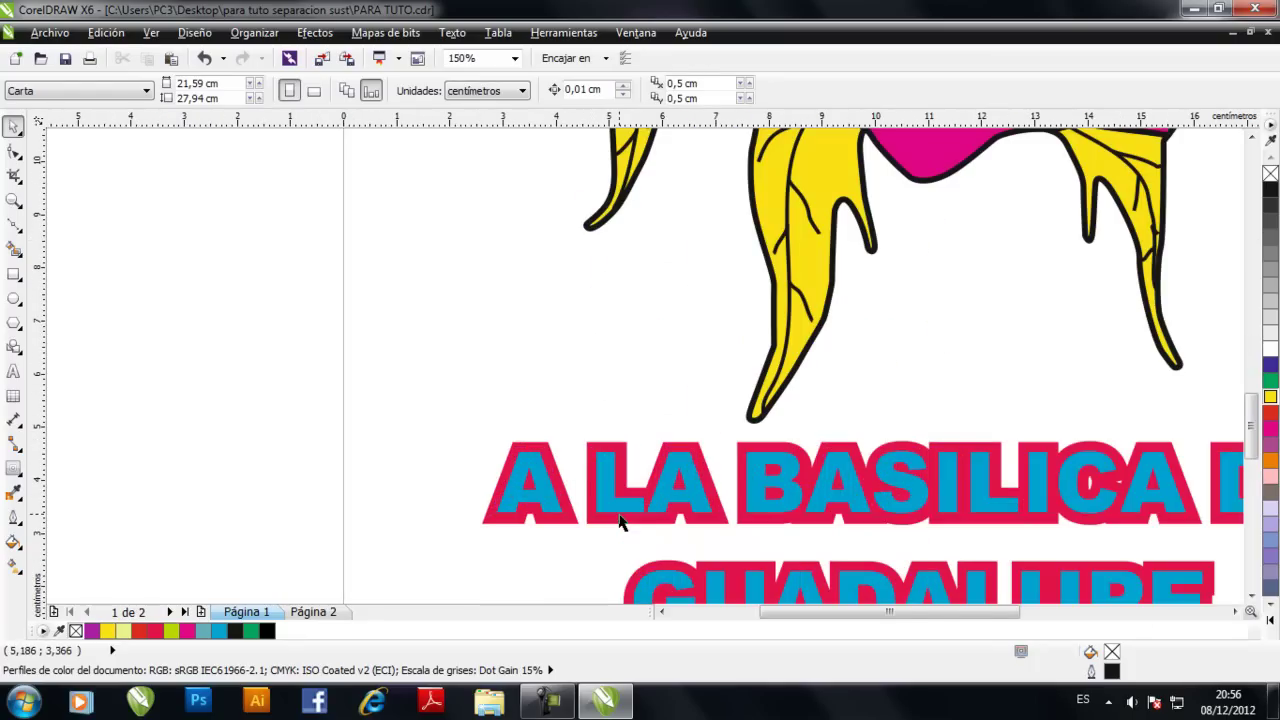
pyautogui.click(620, 520)
pyautogui.rightClick(621, 520)
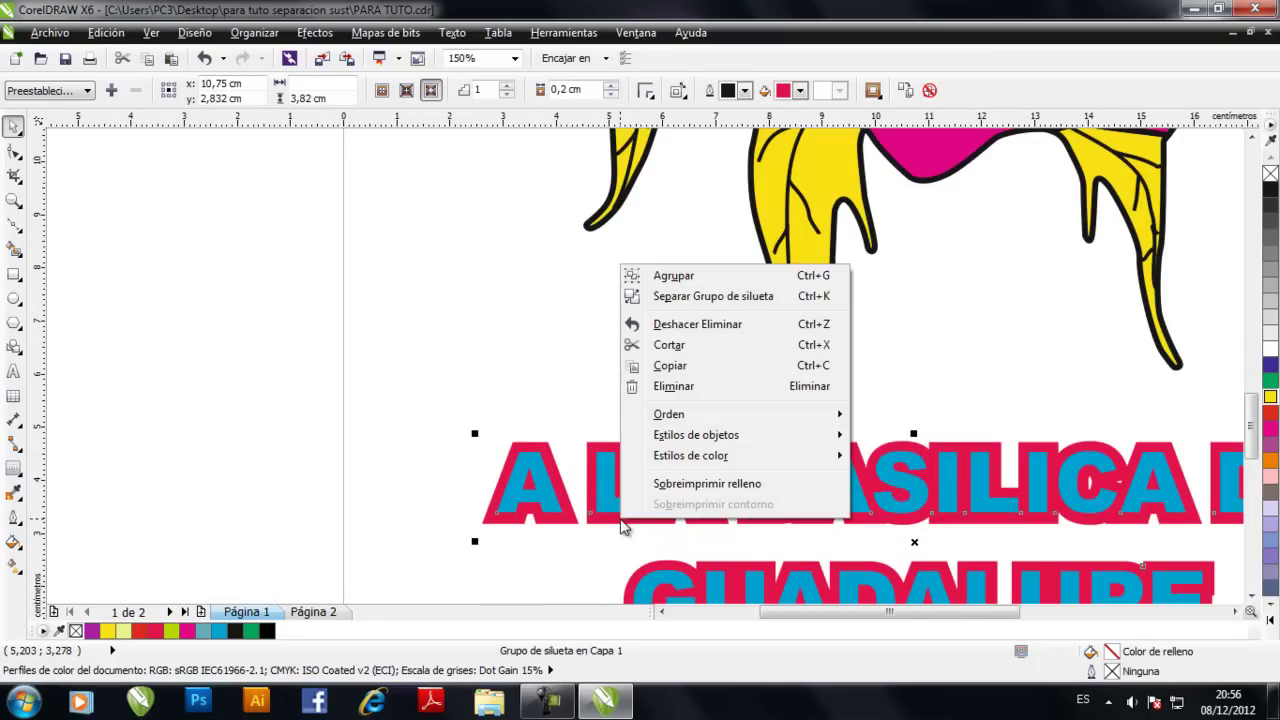
pyautogui.click(729, 296)
pyautogui.click(443, 380)
pyautogui.click(527, 450)
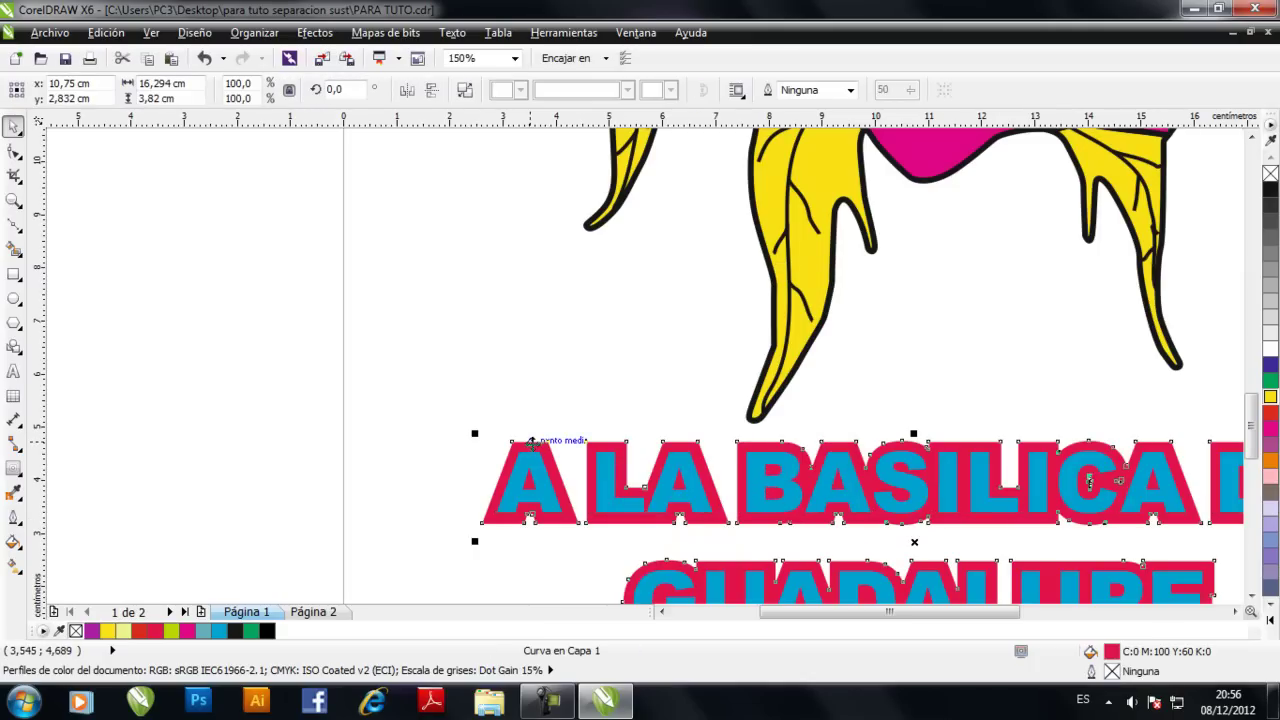
# Break apart the contour group of the arched PEREGRINACION text and recolour its outline shape magenta, C:0 M:100 Y:0 K:0
pyautogui.scroll(-4, 533, 441)
pyautogui.scroll(4, 563, 174)
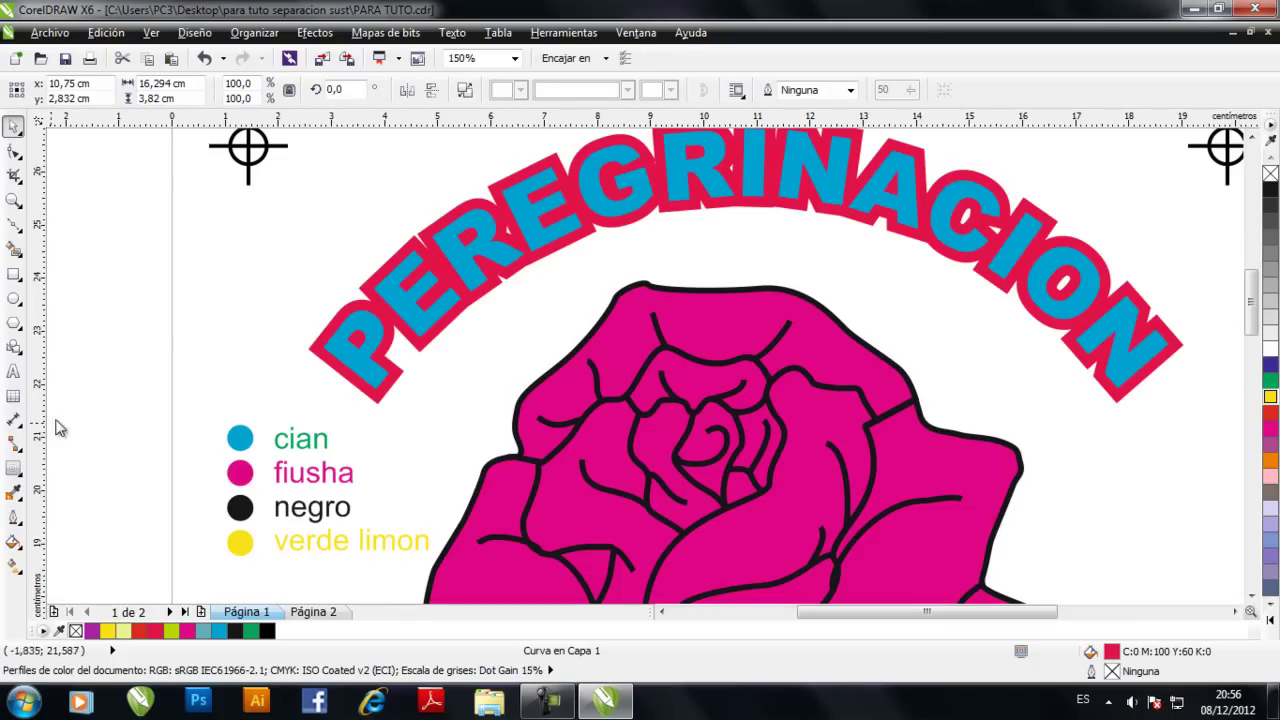
pyautogui.rightClick(551, 158)
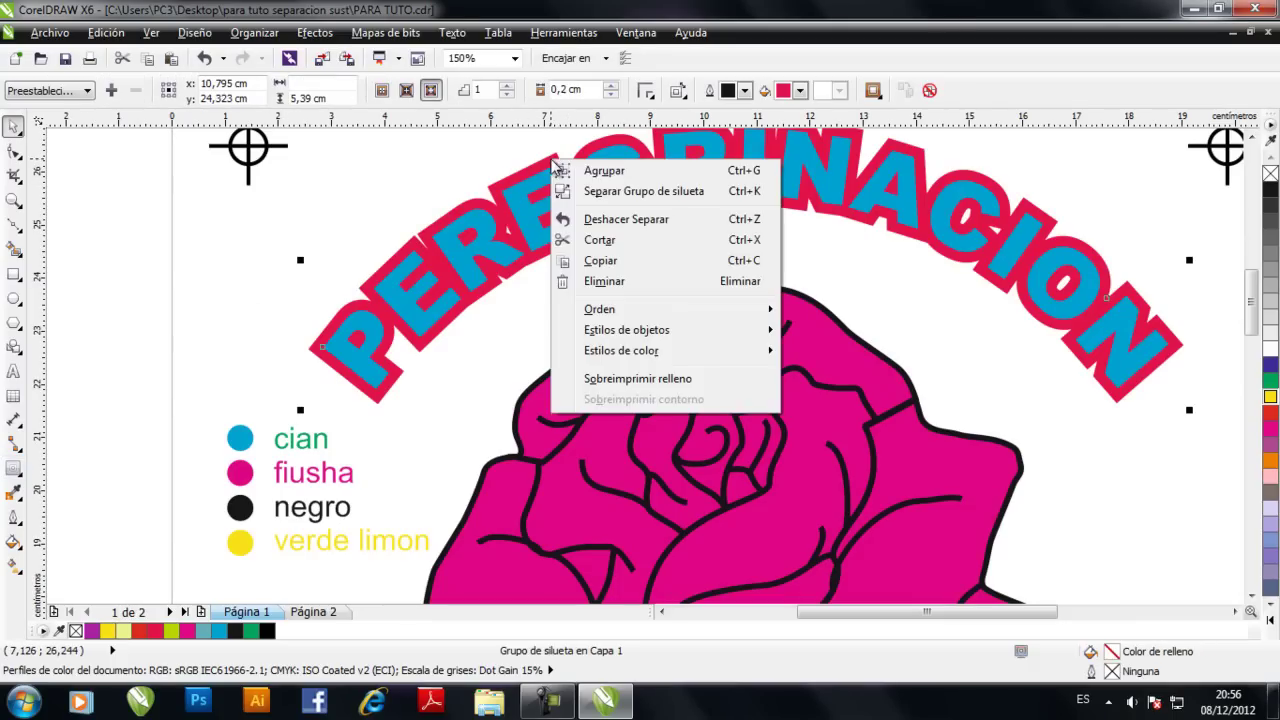
pyautogui.click(605, 189)
pyautogui.click(197, 255)
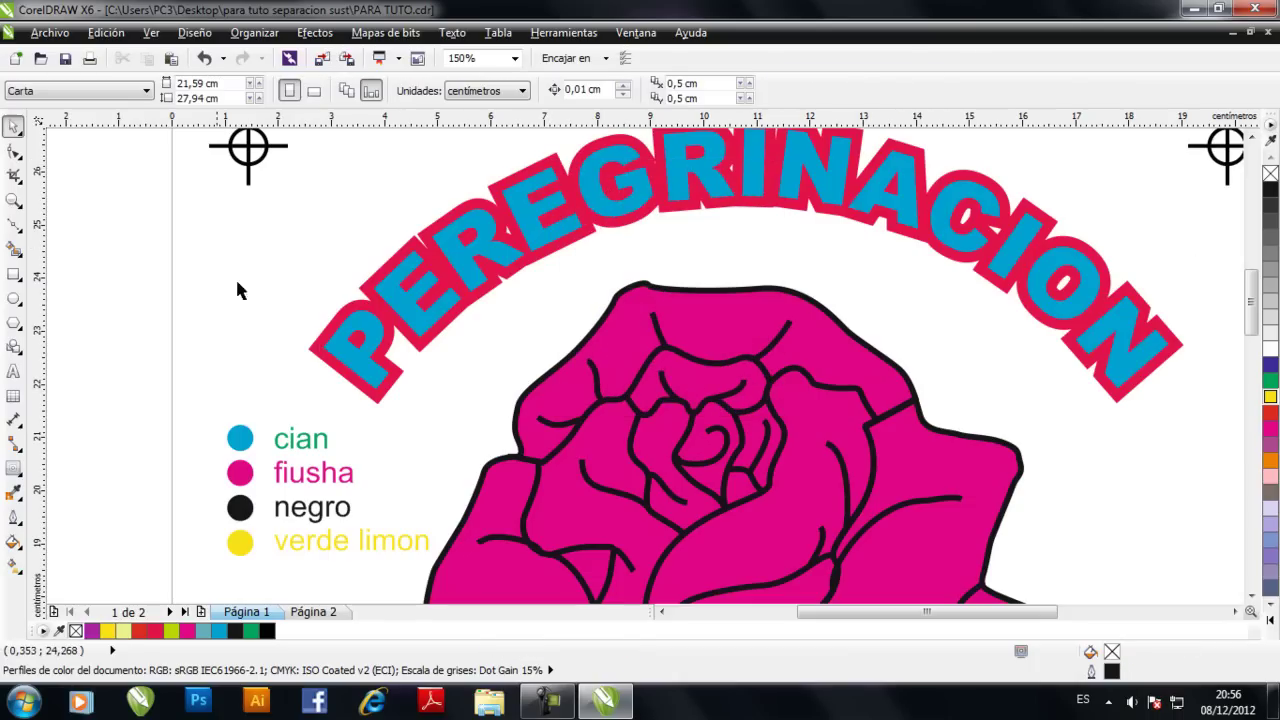
pyautogui.click(360, 305)
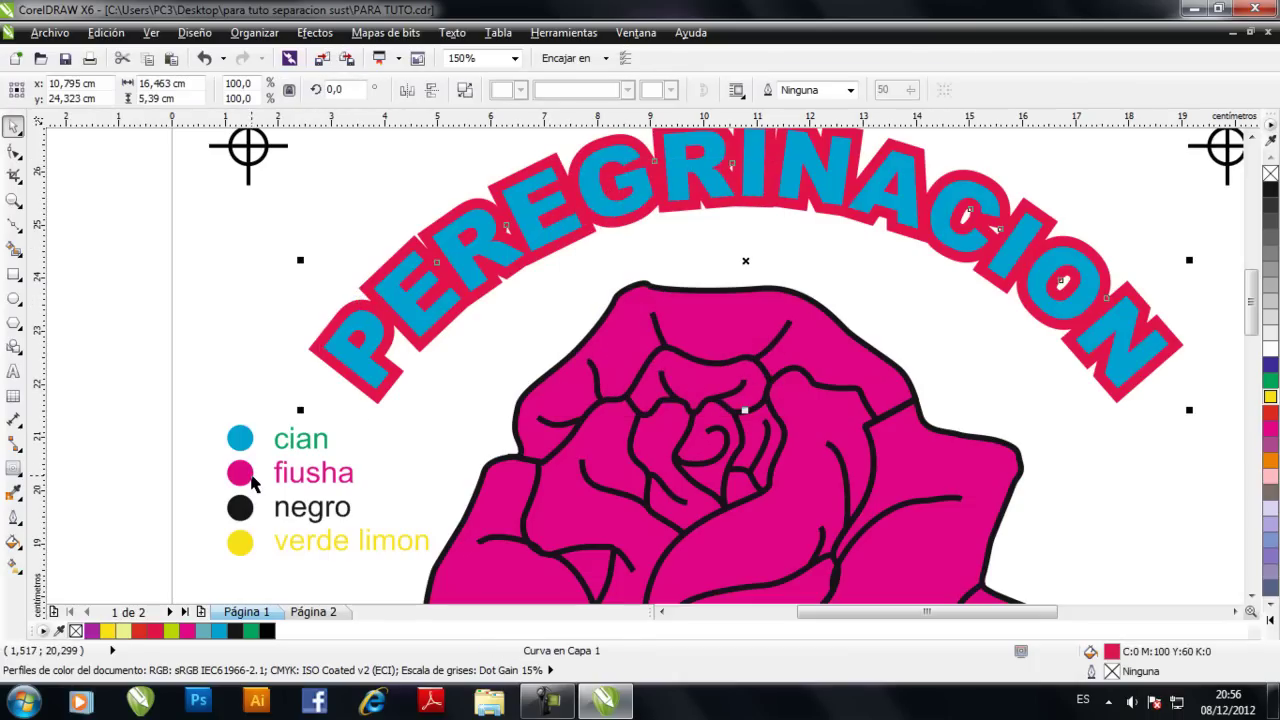
pyautogui.rightClick(1272, 429)
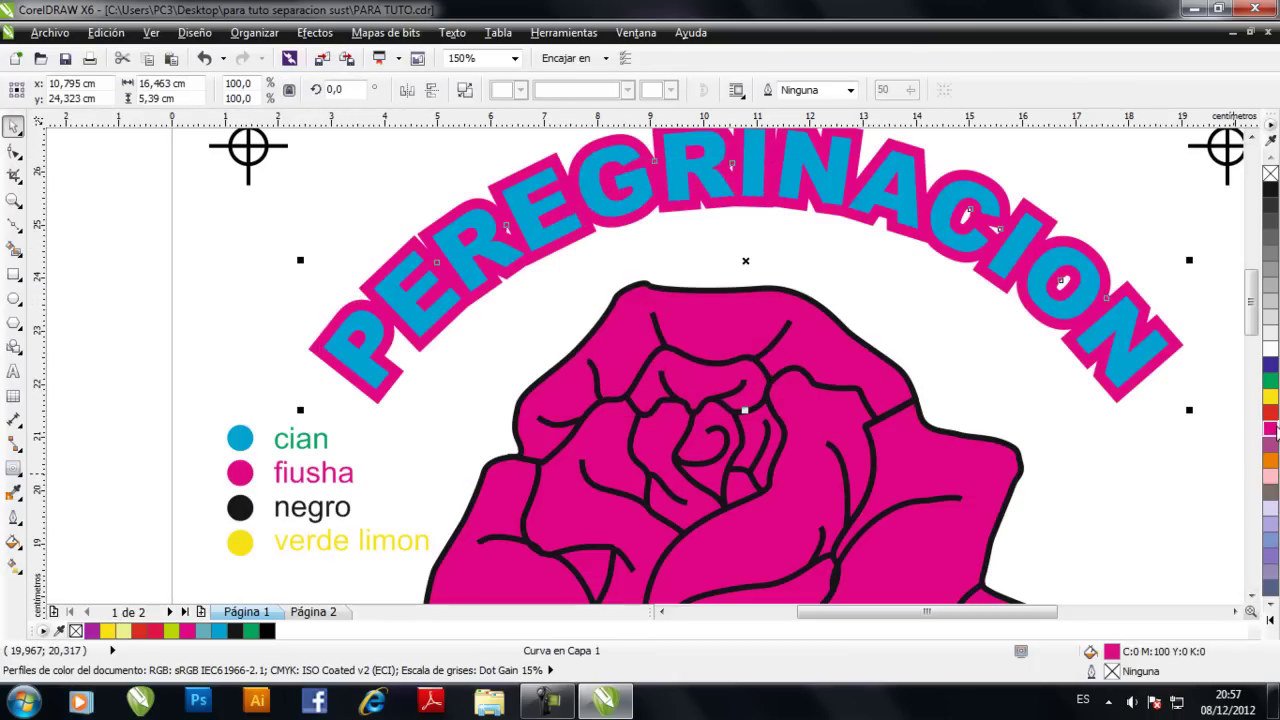
# Fill the contour shape behind the text A LA BASILICA DE GUADALUPE with magenta and deselect it
pyautogui.scroll(-5, 823, 520)
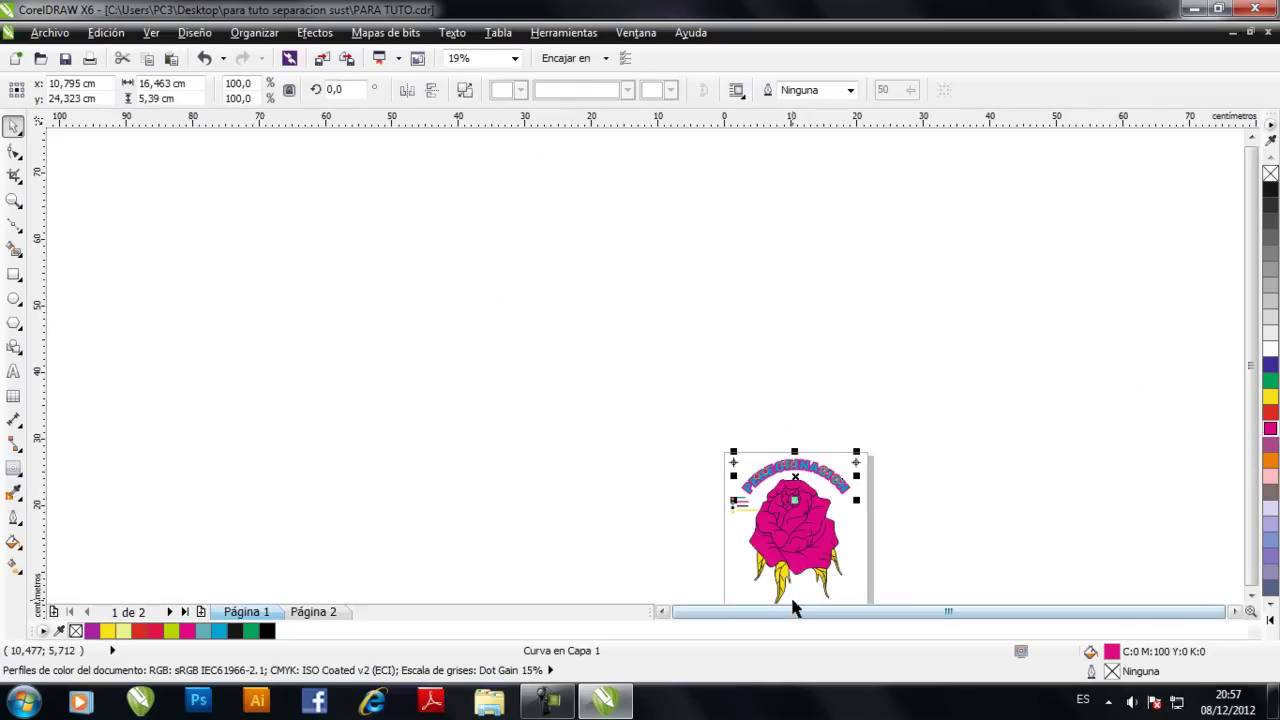
pyautogui.press('F4')
pyautogui.scroll(3, 675, 565)
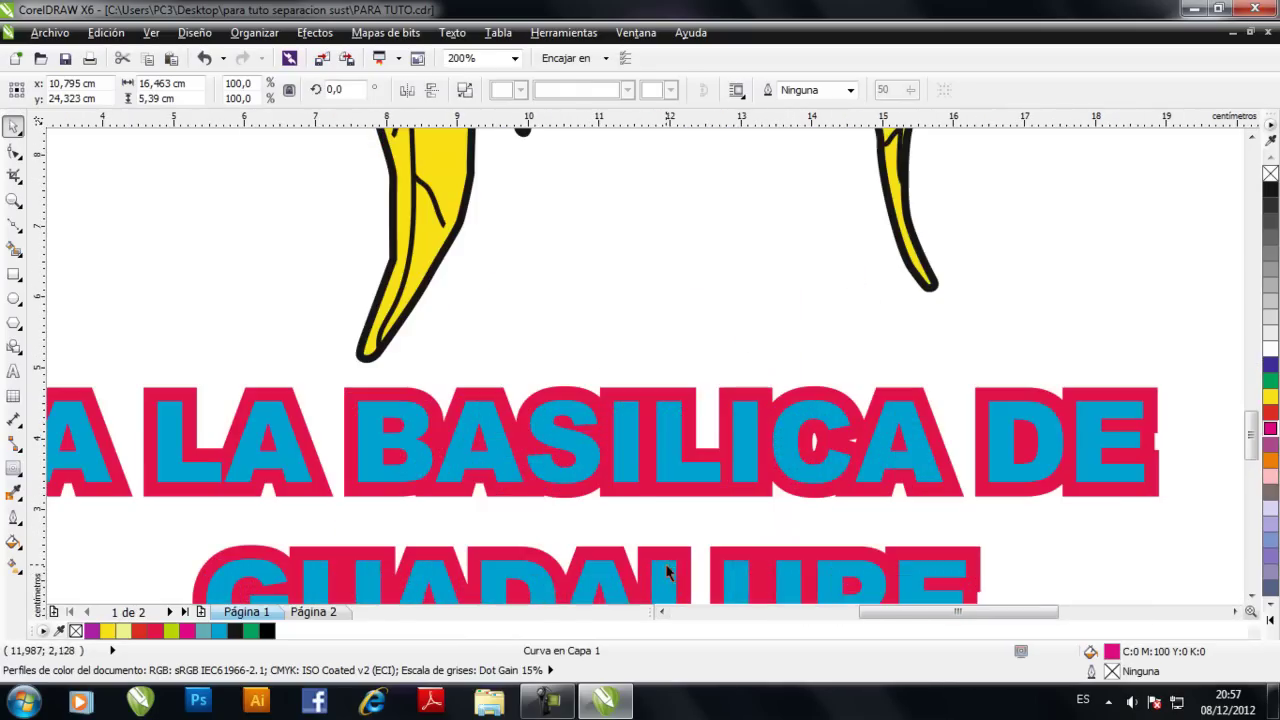
pyautogui.click(657, 490)
pyautogui.click(1270, 428)
pyautogui.click(224, 352)
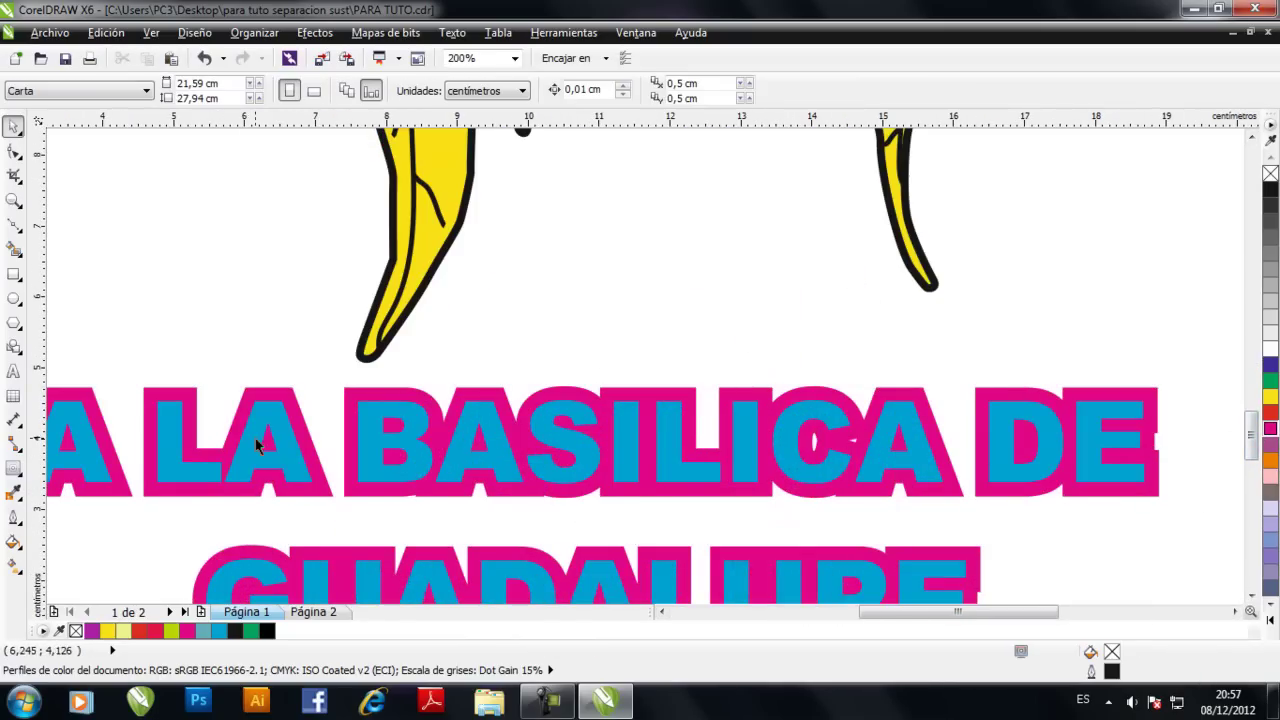
# Examine the swatches on page 2 and the recoloured design with its ink labels on page 1
pyautogui.scroll(-4, 262, 443)
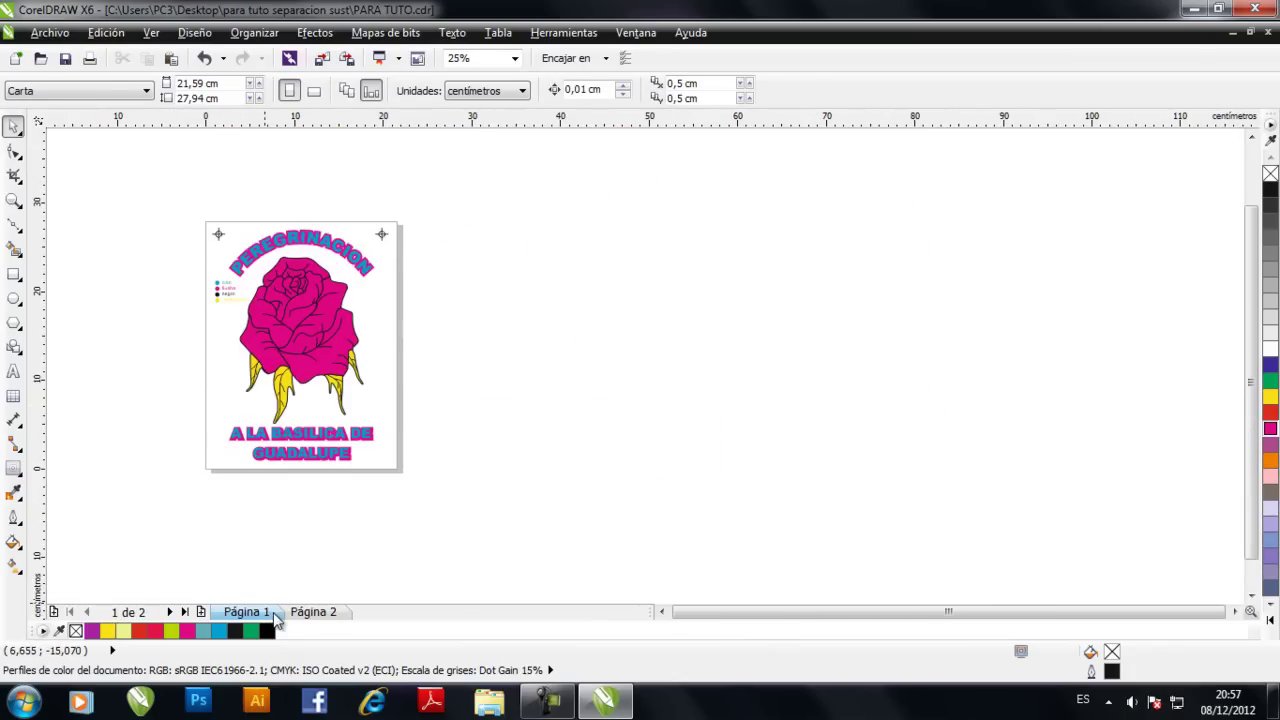
pyautogui.click(316, 614)
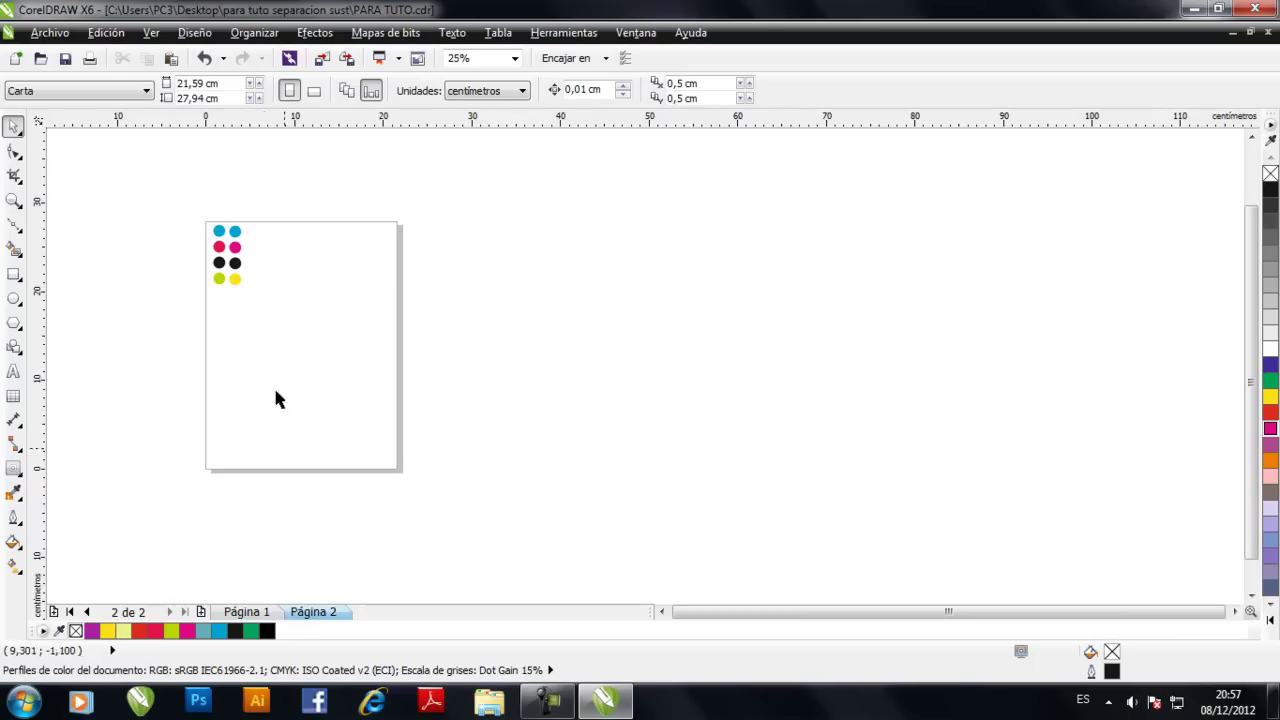
pyautogui.click(246, 613)
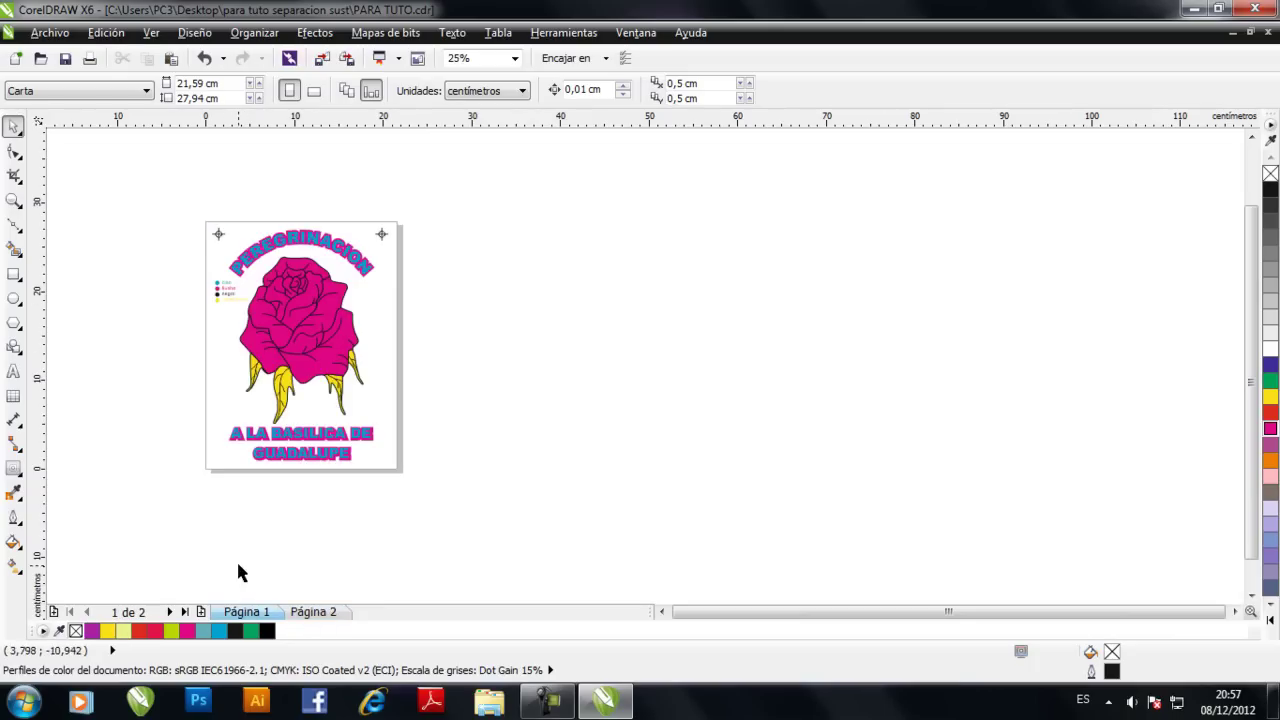
pyautogui.scroll(3, 222, 289)
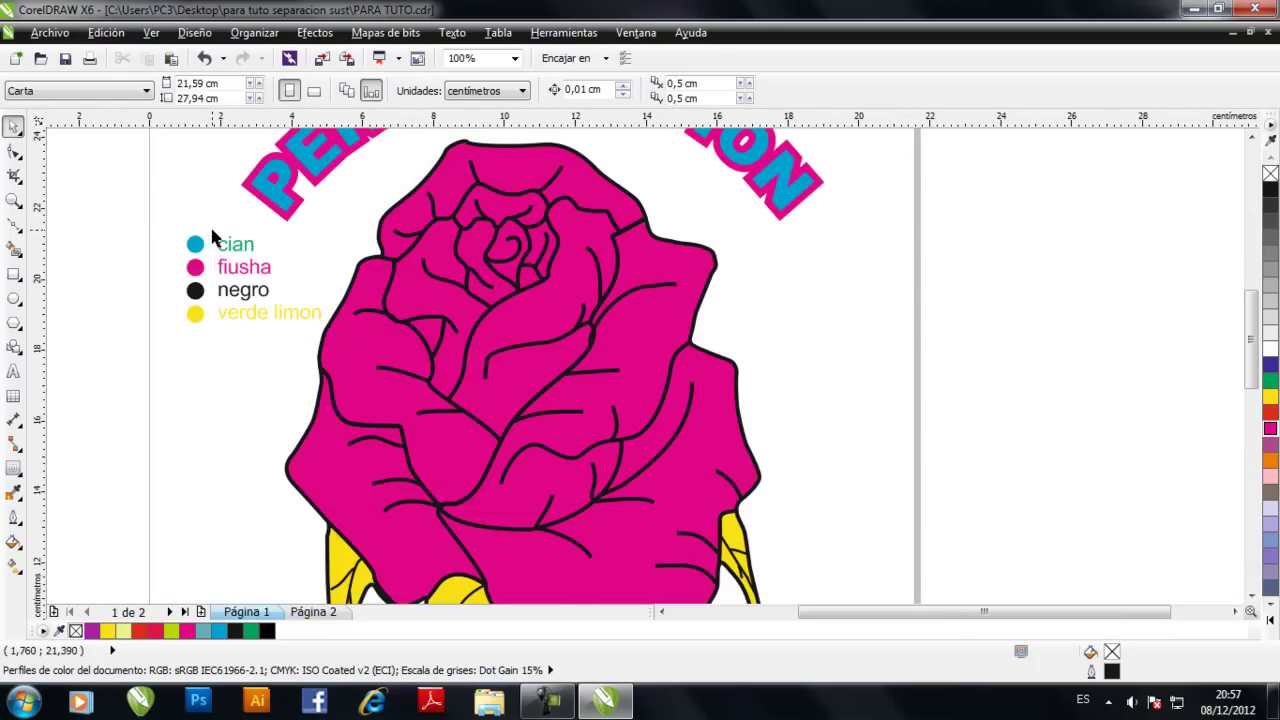
pyautogui.scroll(-2, 210, 224)
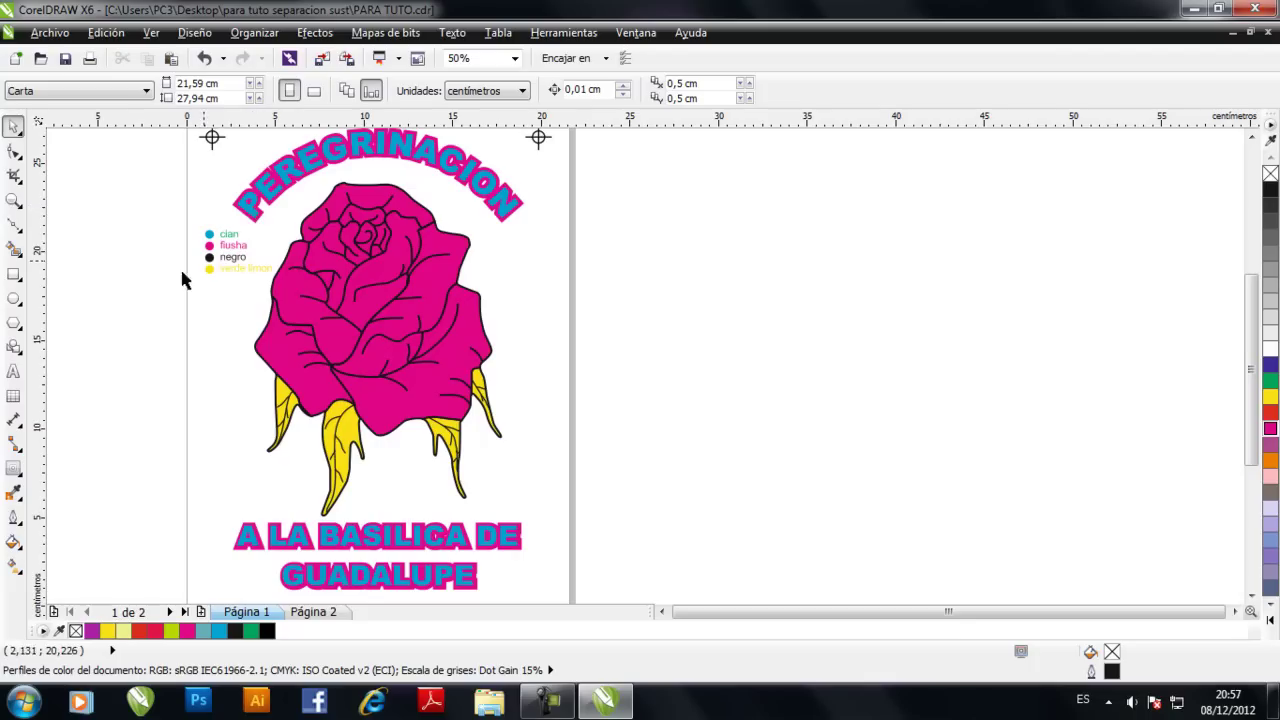
pyautogui.scroll(-1, 171, 293)
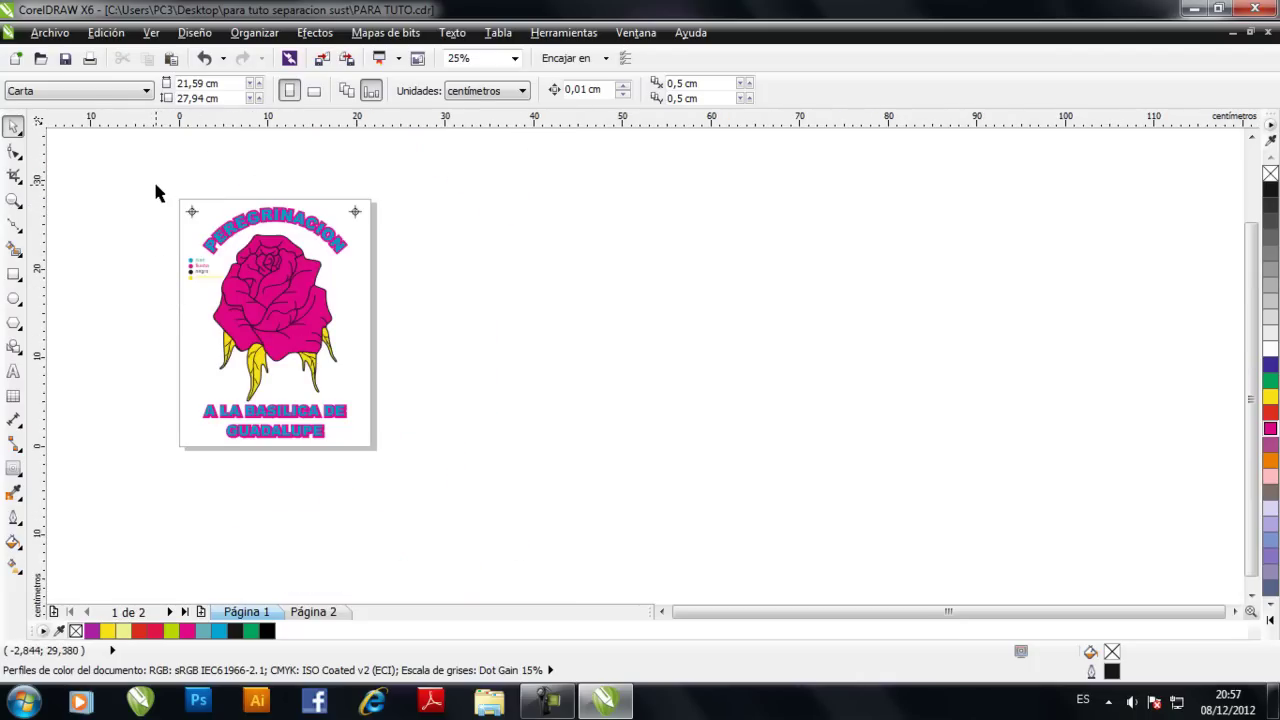
pyautogui.scroll(1, 153, 186)
# Check the print separation and colour settings, limit the print range to the current page and open the print preview
pyautogui.click(48, 32)
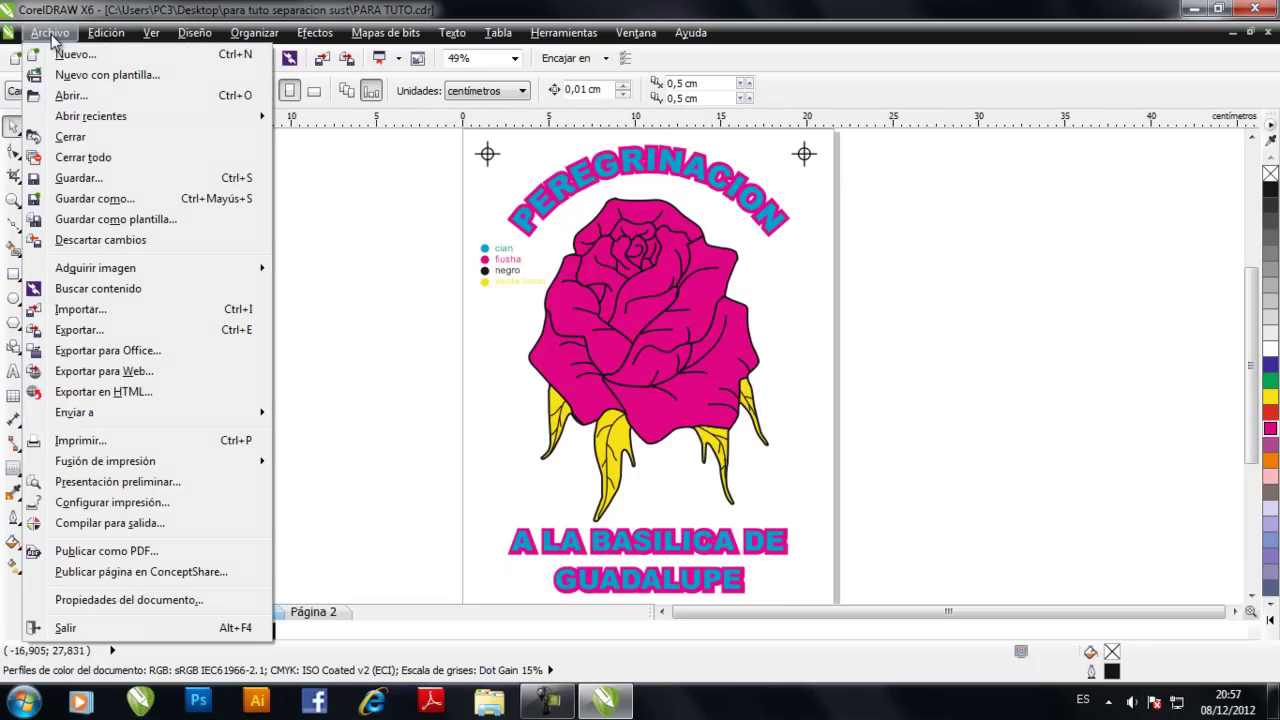
pyautogui.click(94, 443)
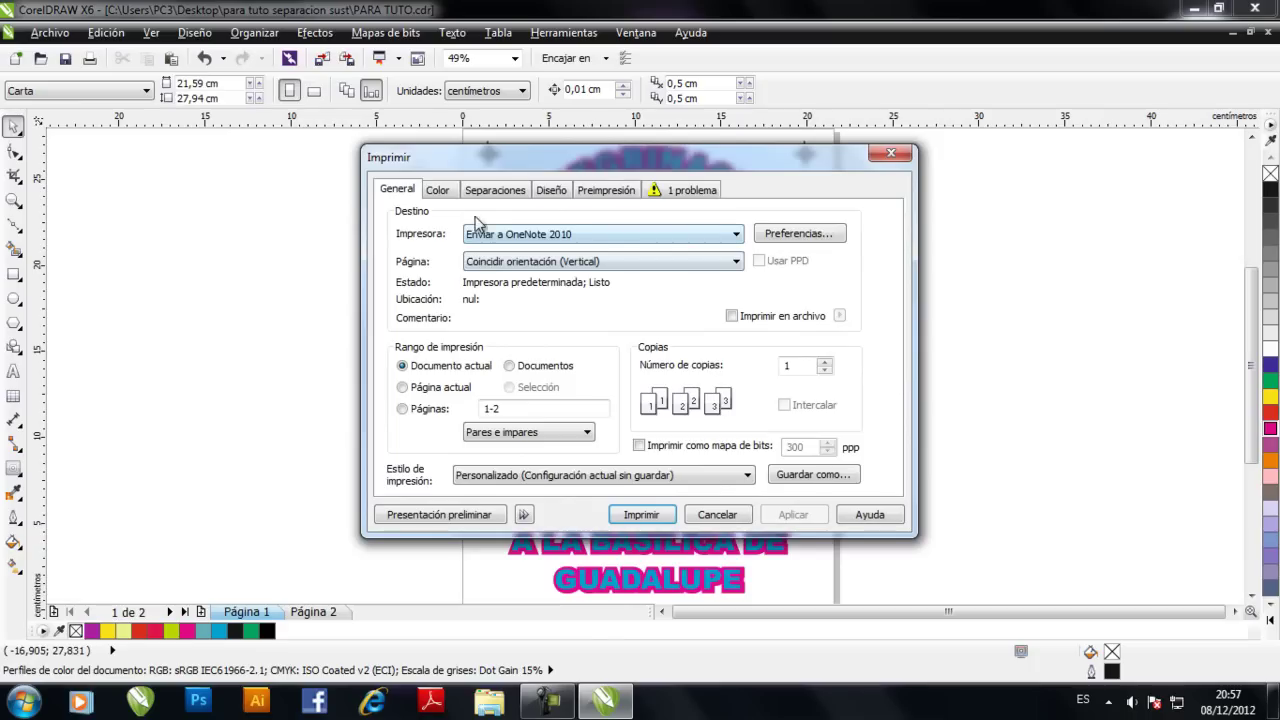
pyautogui.click(483, 196)
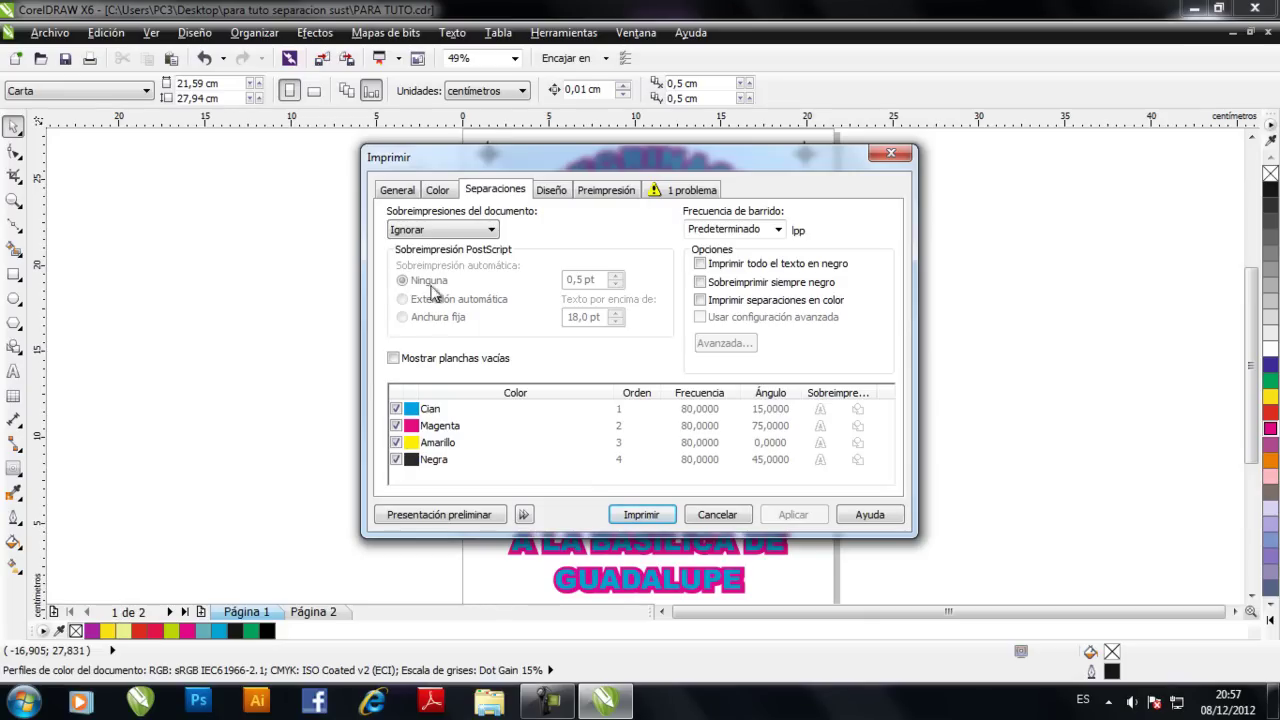
pyautogui.click(437, 196)
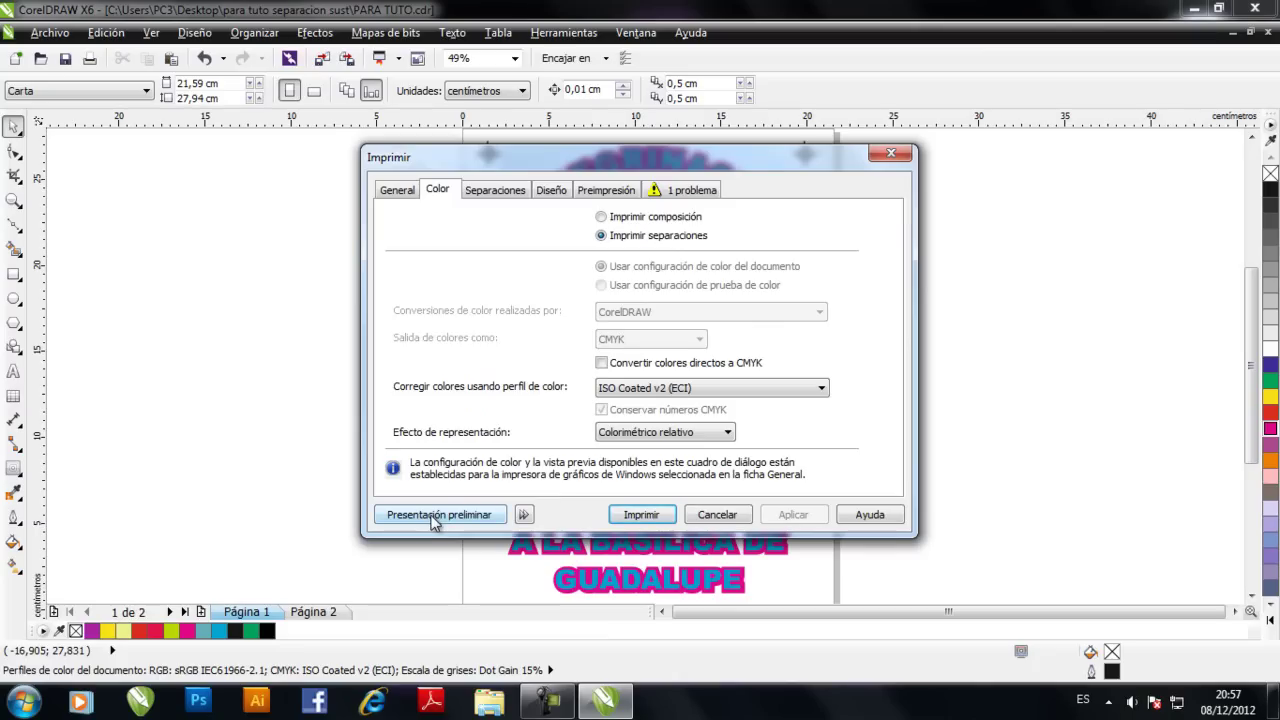
pyautogui.click(399, 196)
pyautogui.click(402, 387)
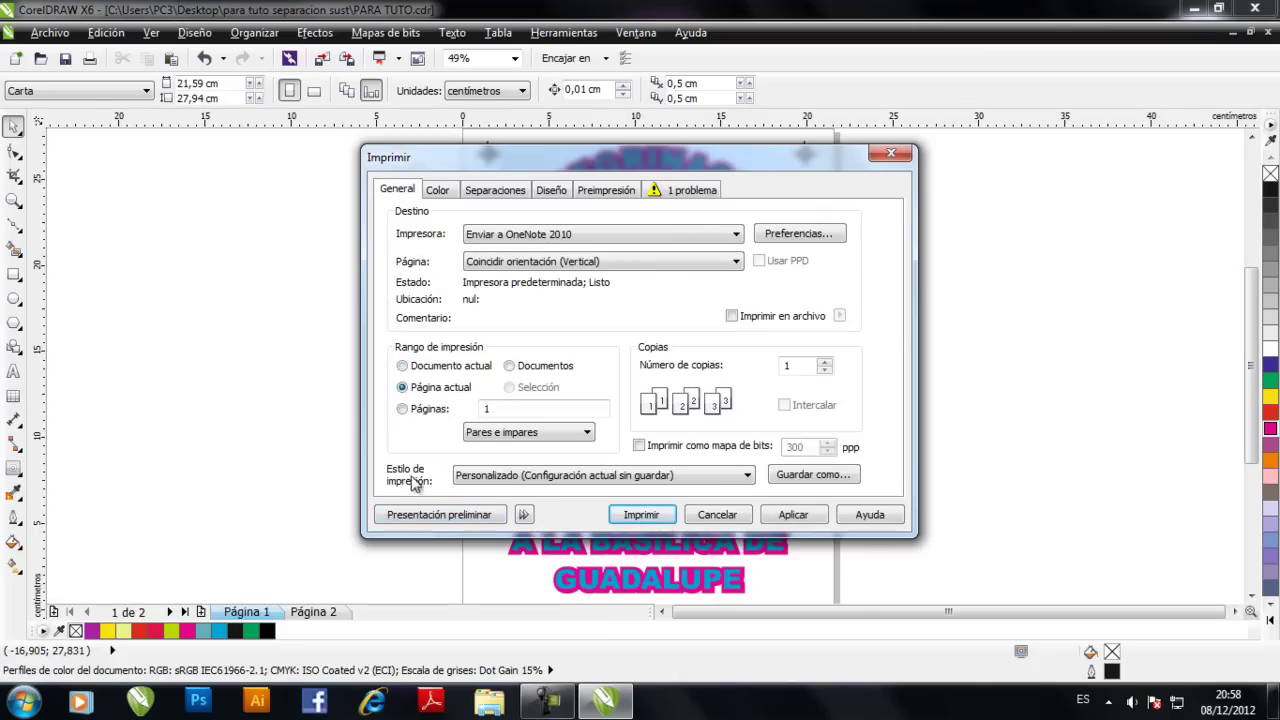
pyautogui.click(422, 515)
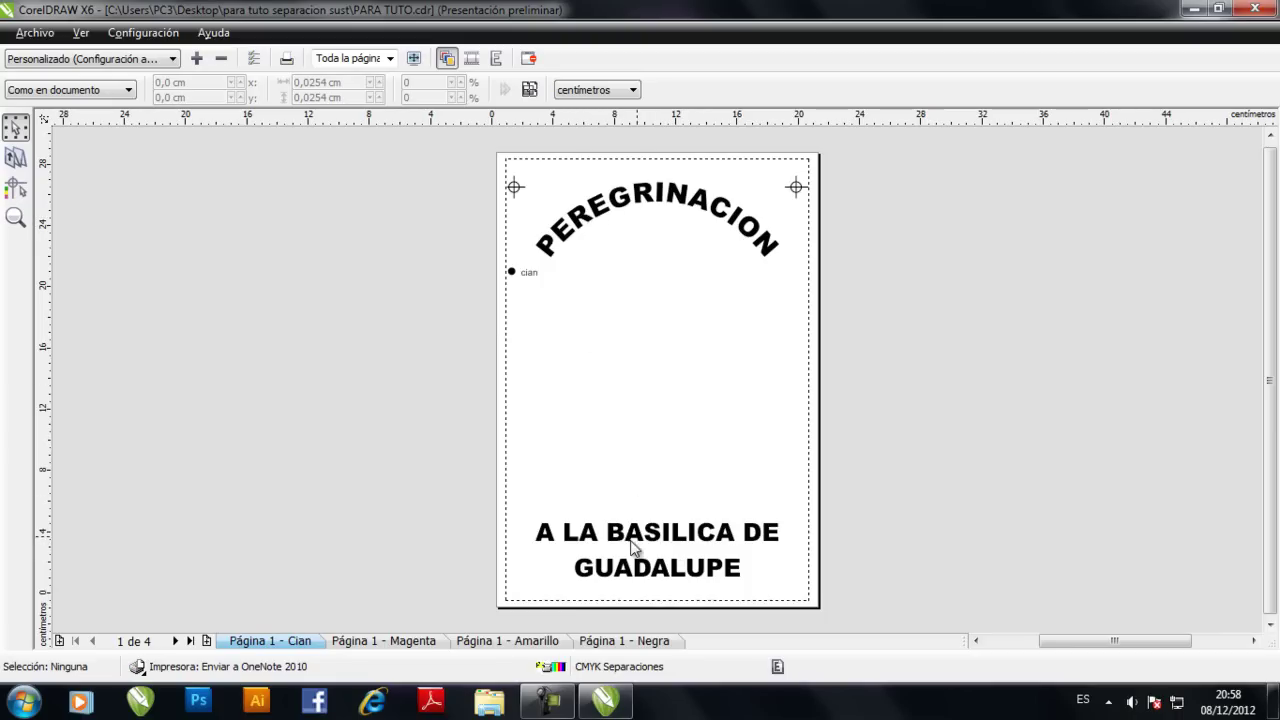
# Examine the magenta, yellow and black separation plates, close the print preview and cancel printing
pyautogui.click(362, 643)
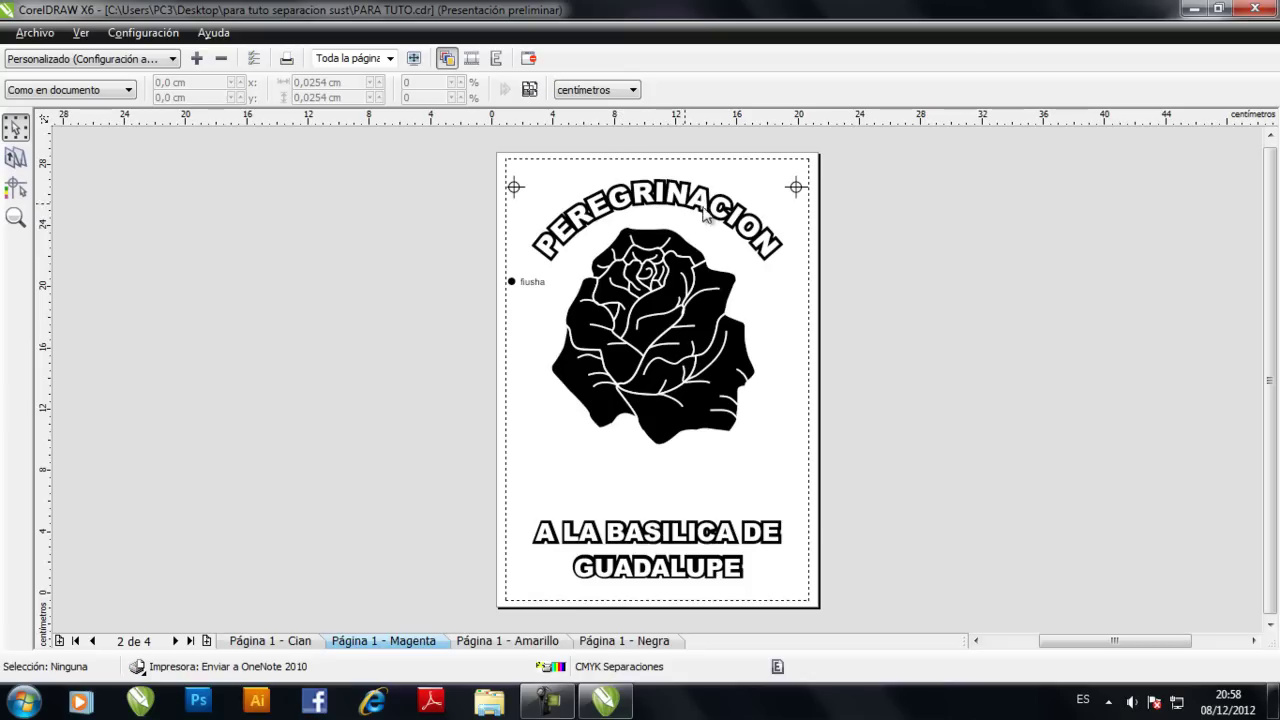
pyautogui.click(497, 642)
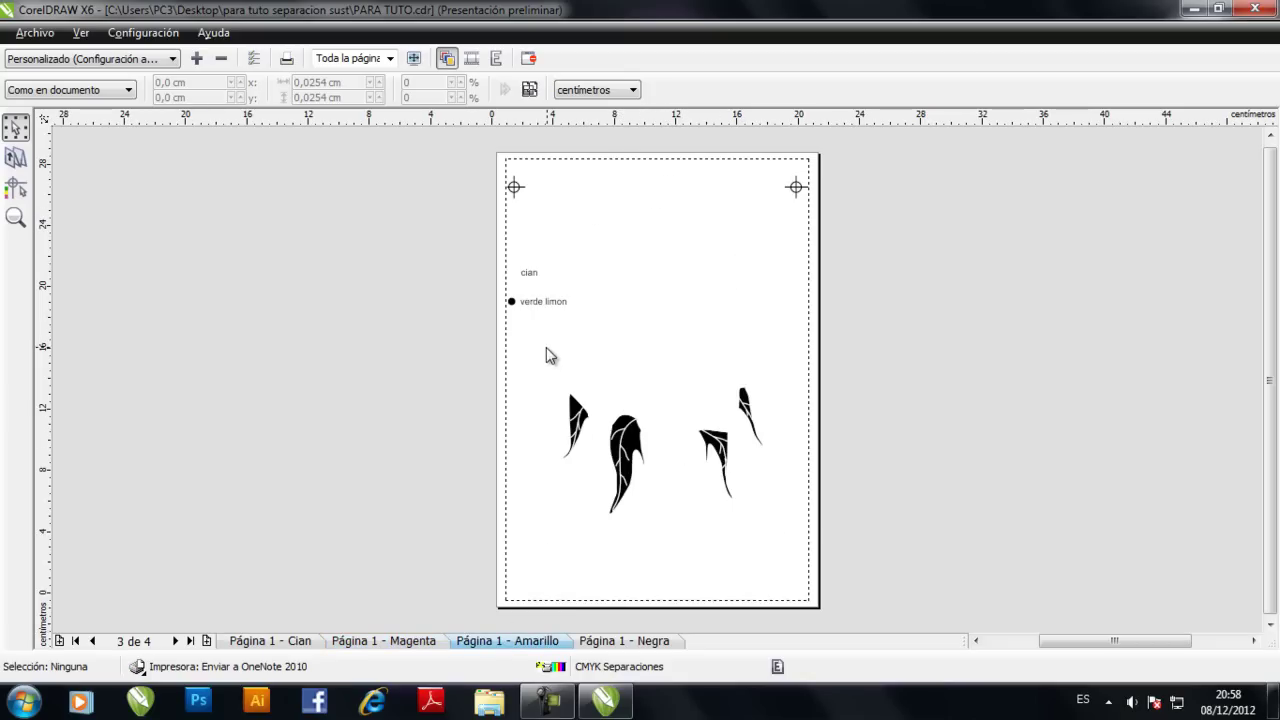
pyautogui.click(605, 645)
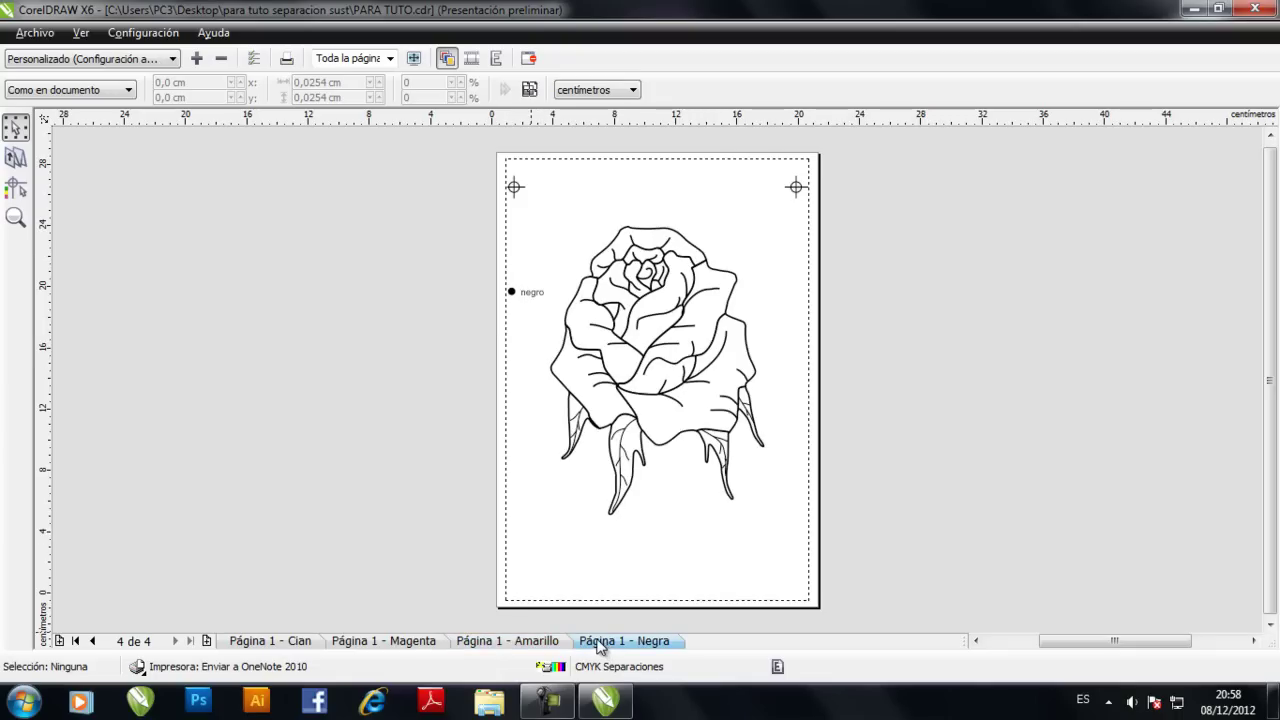
pyautogui.click(421, 645)
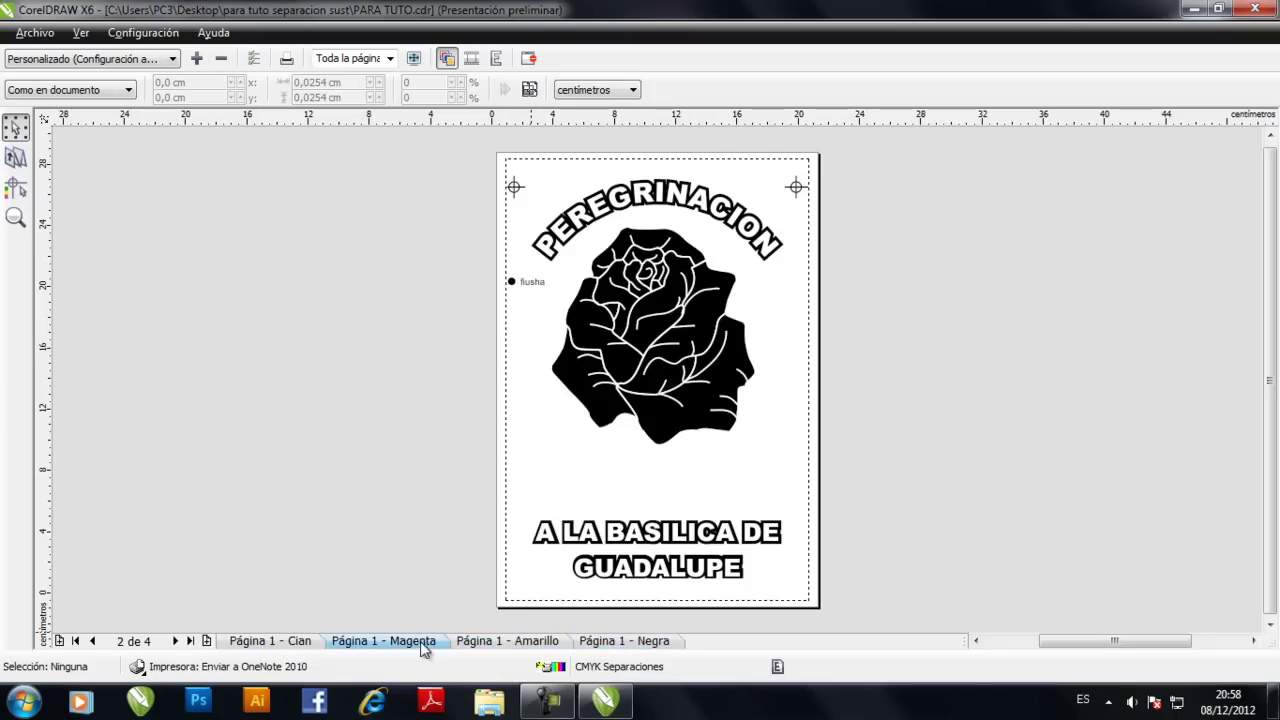
pyautogui.click(500, 642)
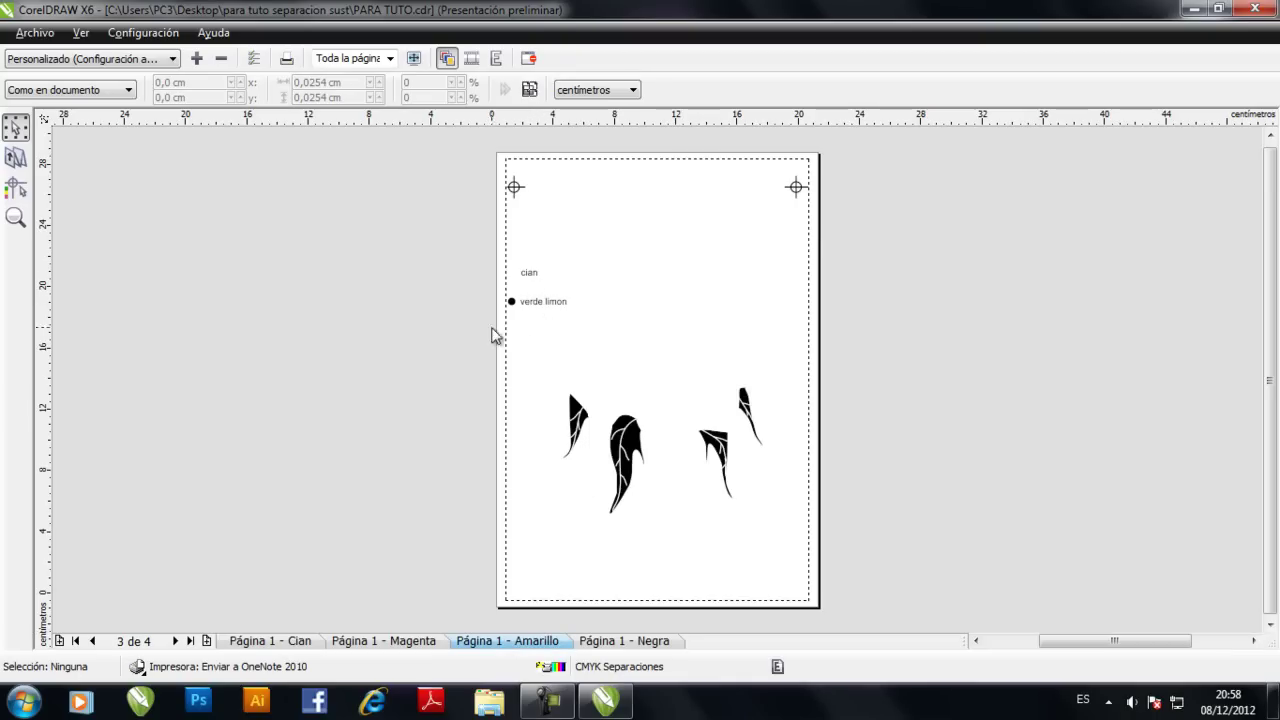
pyautogui.click(528, 62)
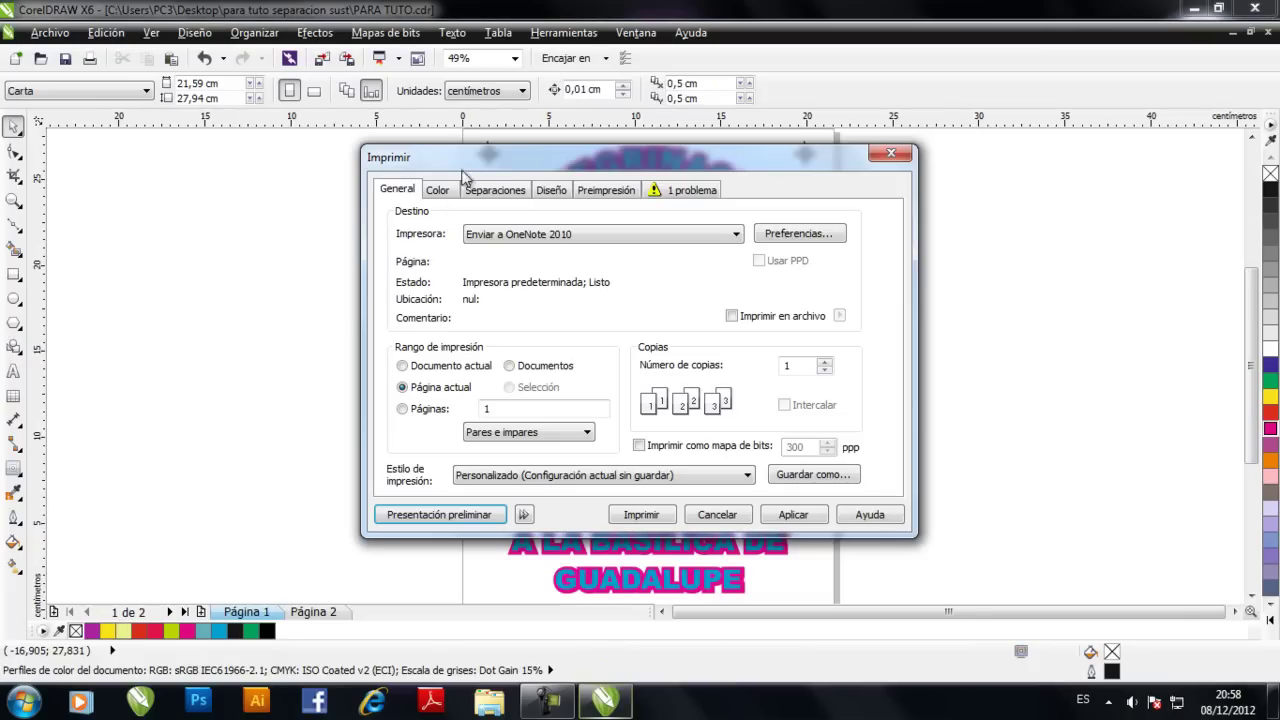
pyautogui.click(708, 516)
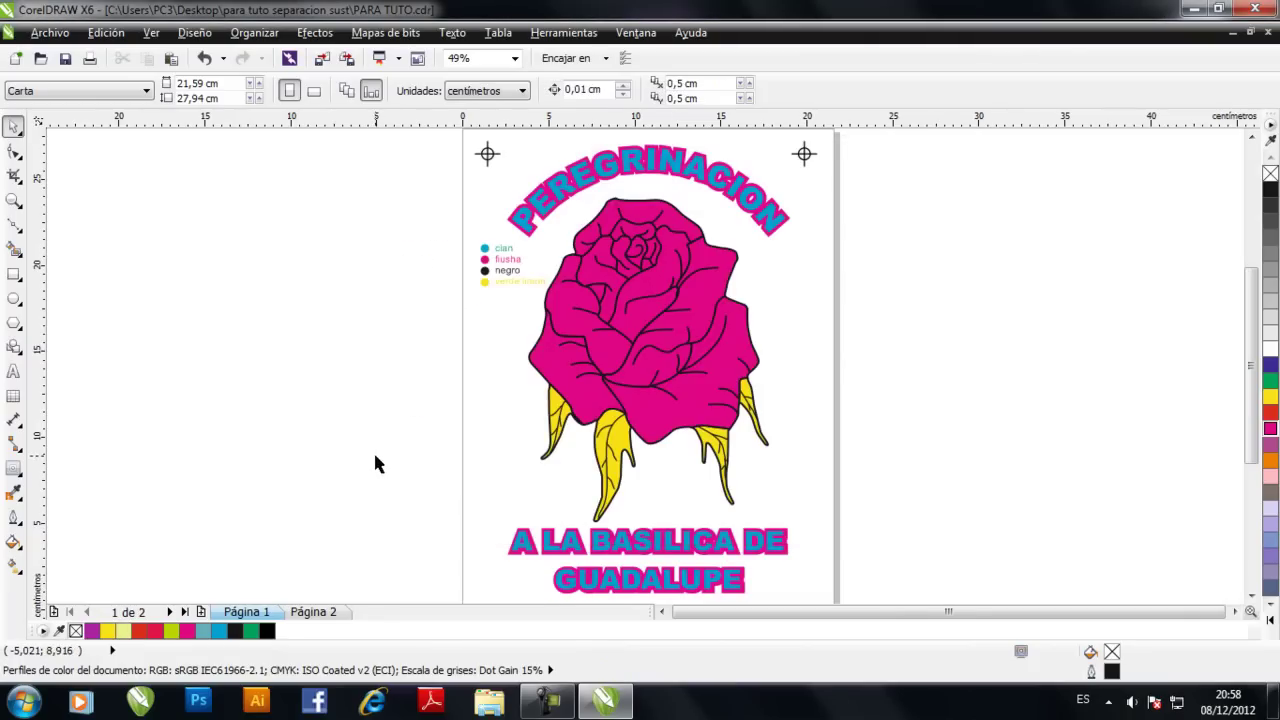
# Recolour the "cian" ink label on page 1 to pure cyan, C:100 M:0 Y:0 K:0, and deselect it
pyautogui.scroll(3, 488, 260)
pyautogui.scroll(2, 490, 260)
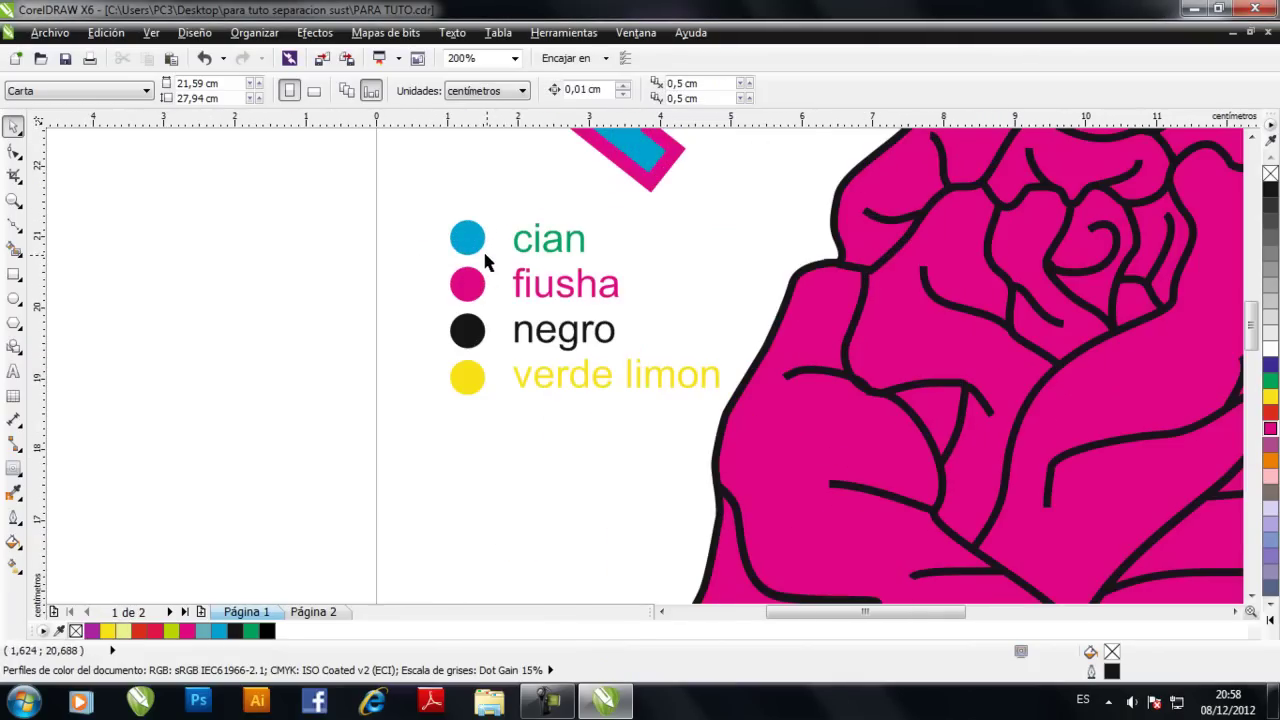
pyautogui.scroll(2, 530, 255)
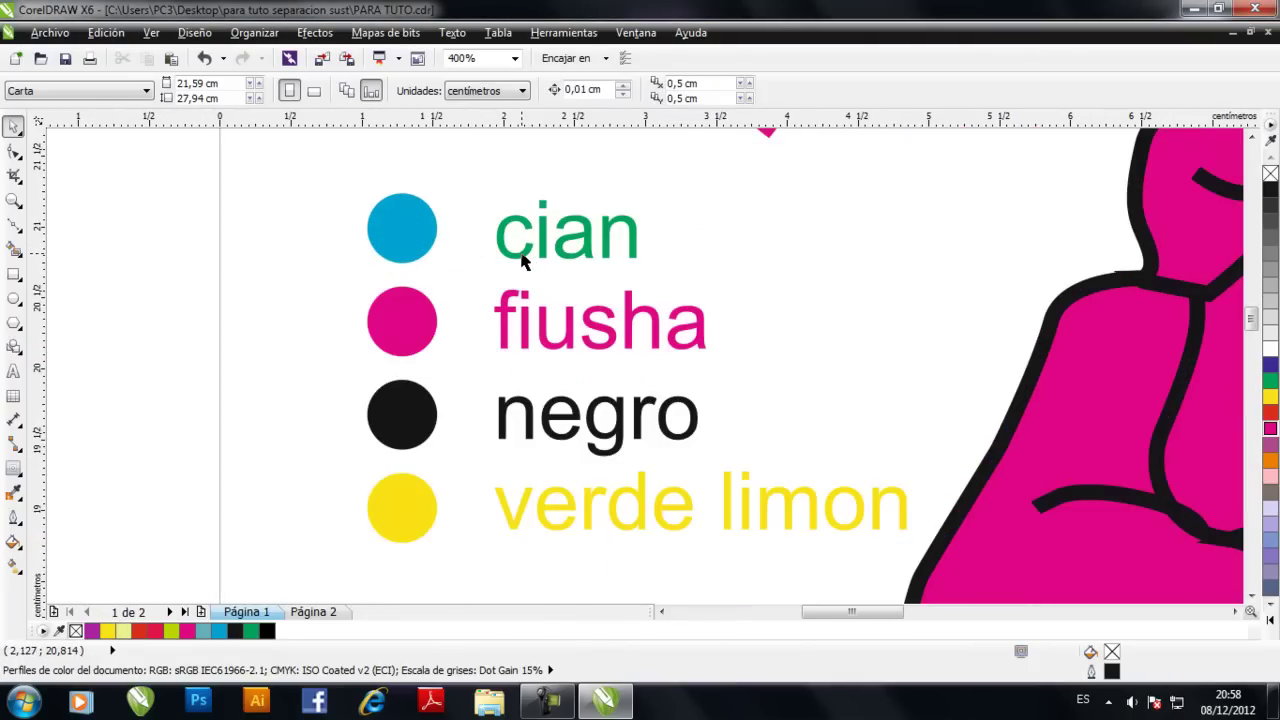
pyautogui.click(522, 262)
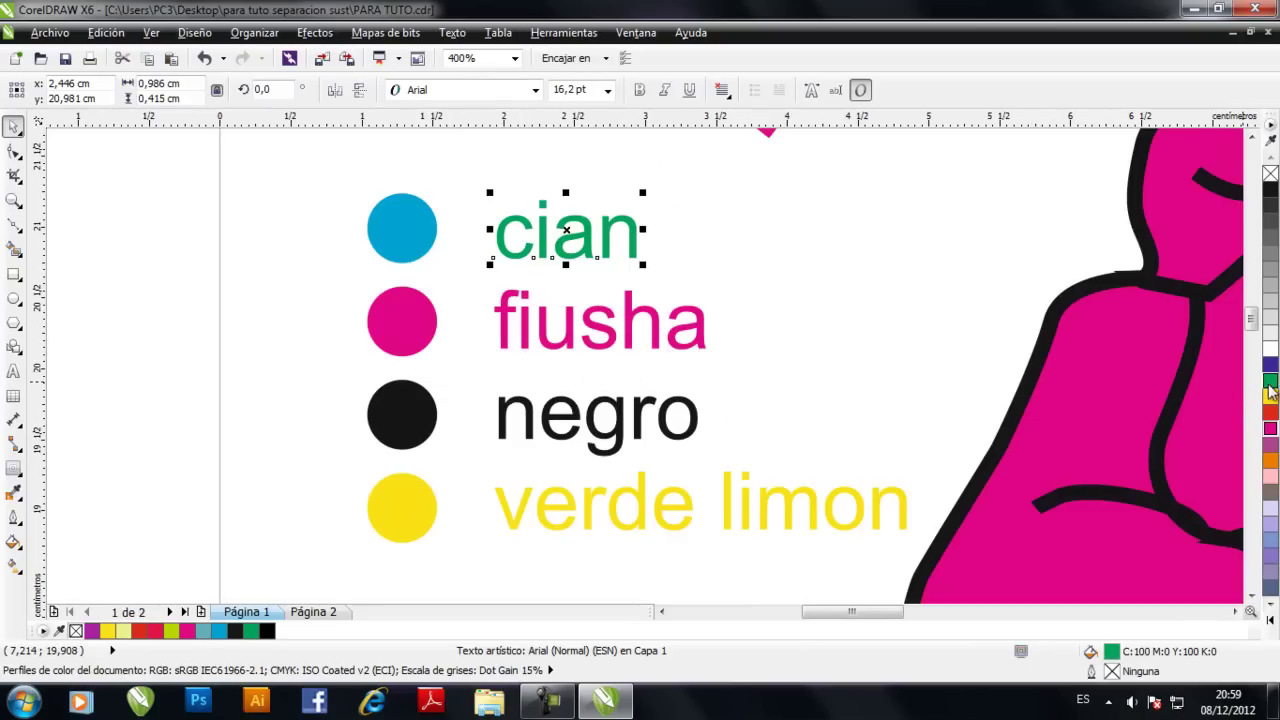
pyautogui.click(1270, 619)
pyautogui.click(1265, 171)
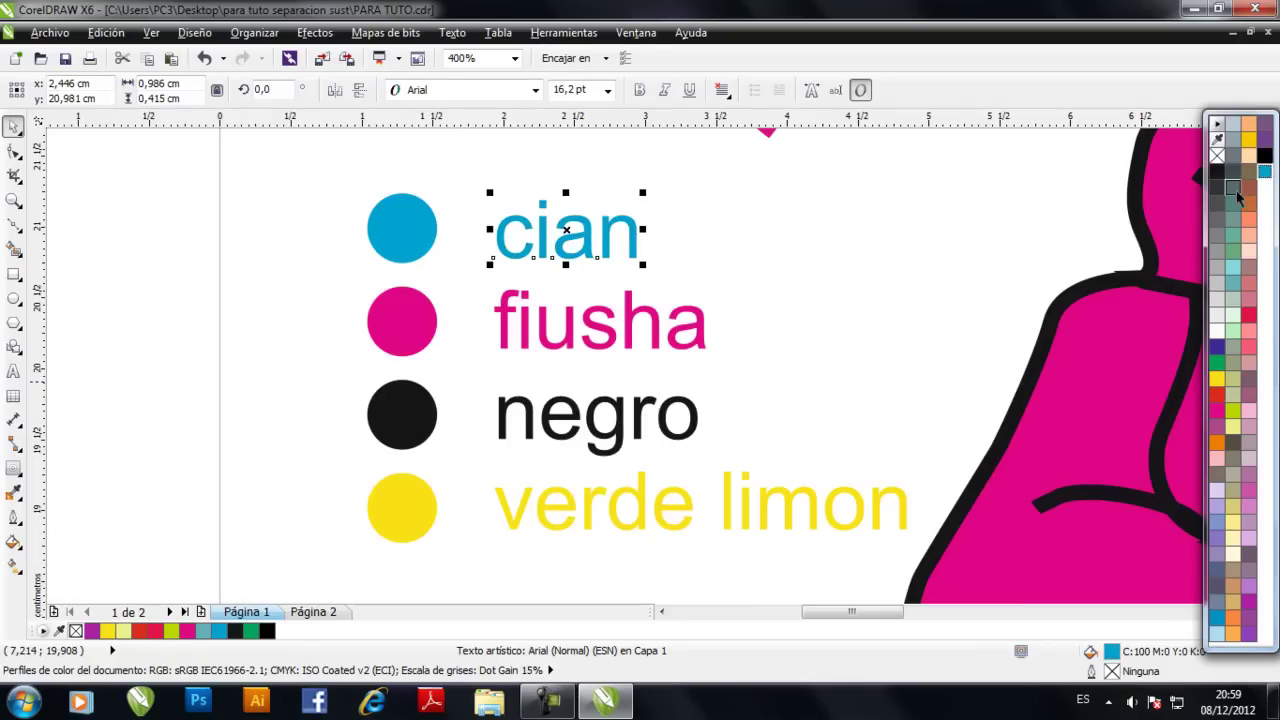
pyautogui.click(221, 317)
# Check the print separation settings, limit the print range to the current page and preview the separations
pyautogui.click(49, 32)
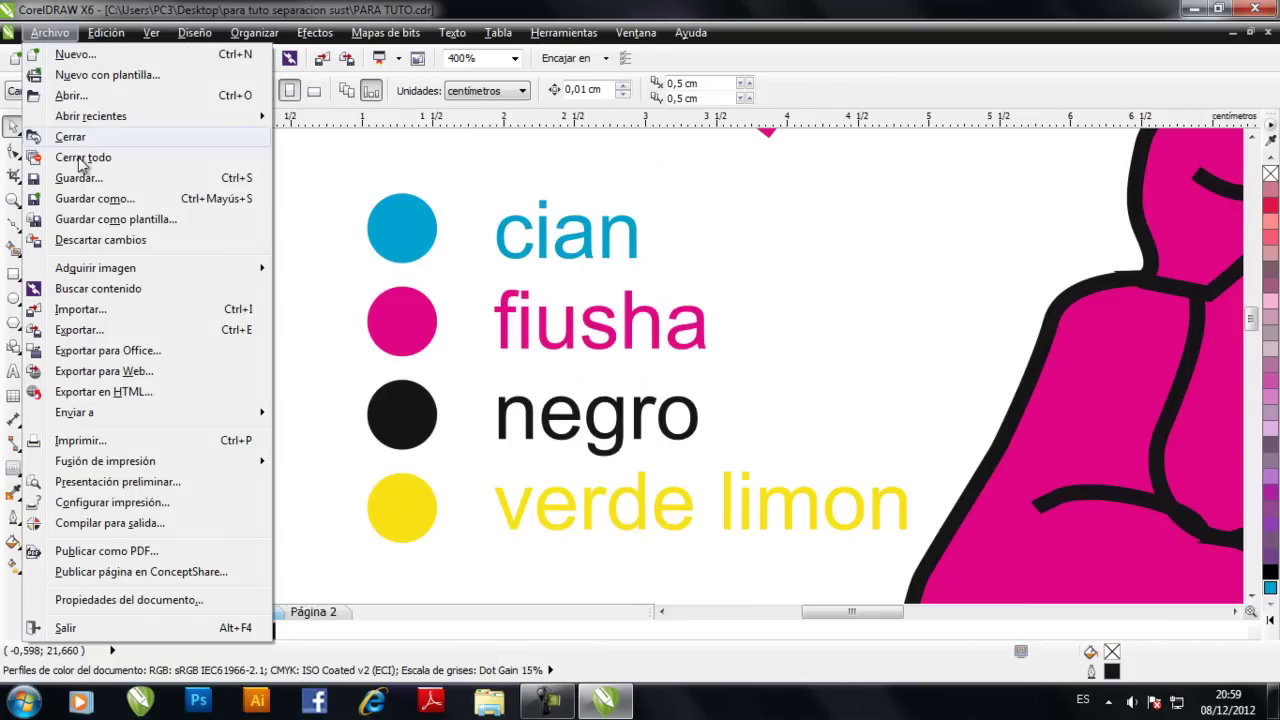
pyautogui.click(110, 447)
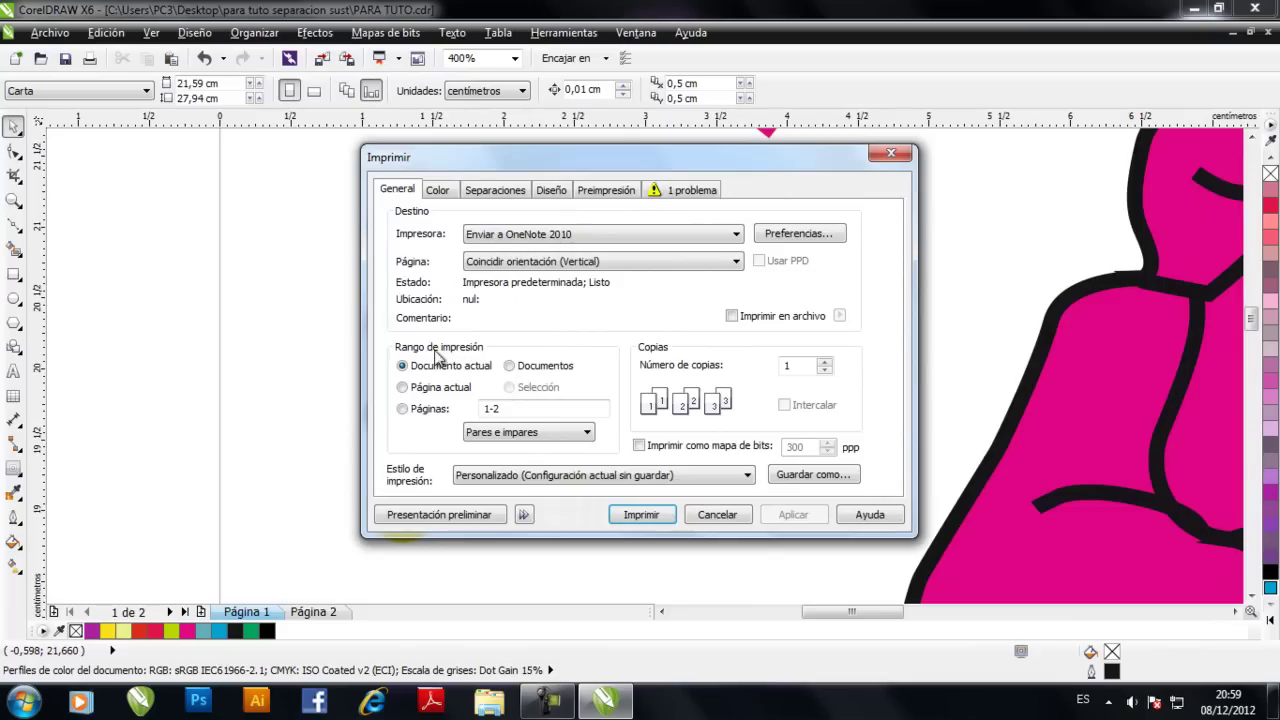
pyautogui.click(489, 195)
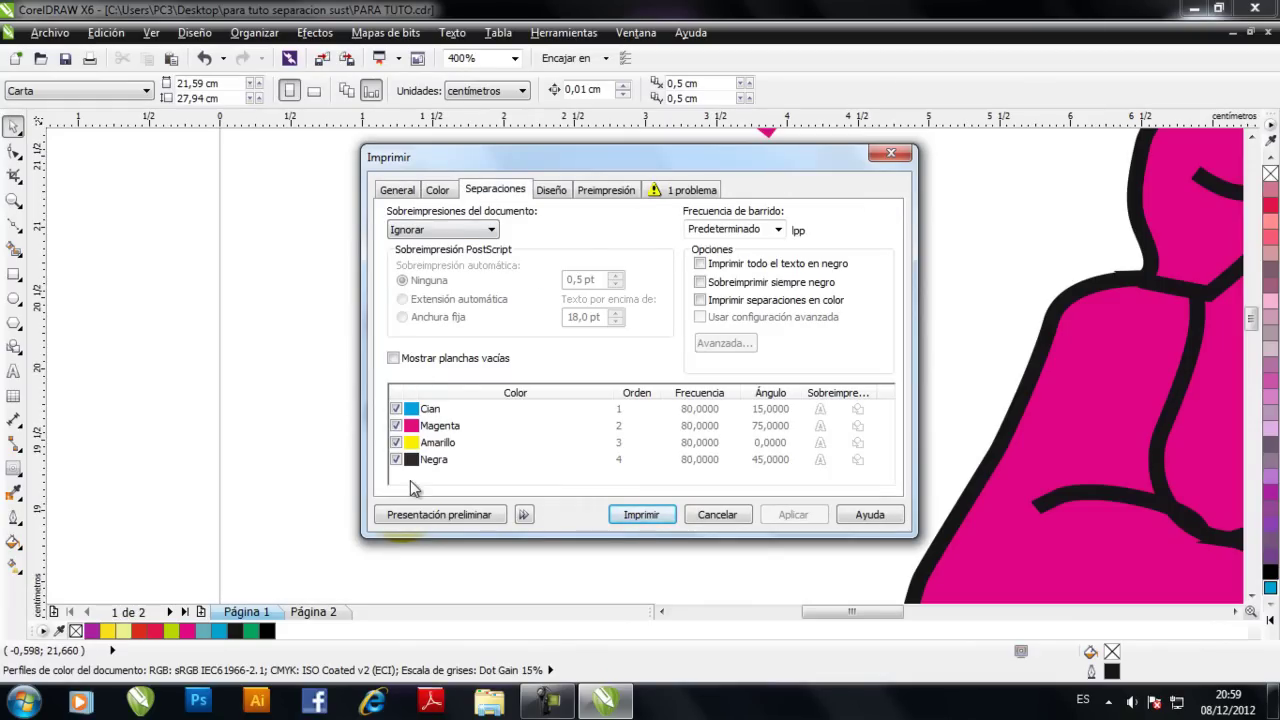
pyautogui.click(397, 190)
pyautogui.click(402, 387)
pyautogui.click(430, 514)
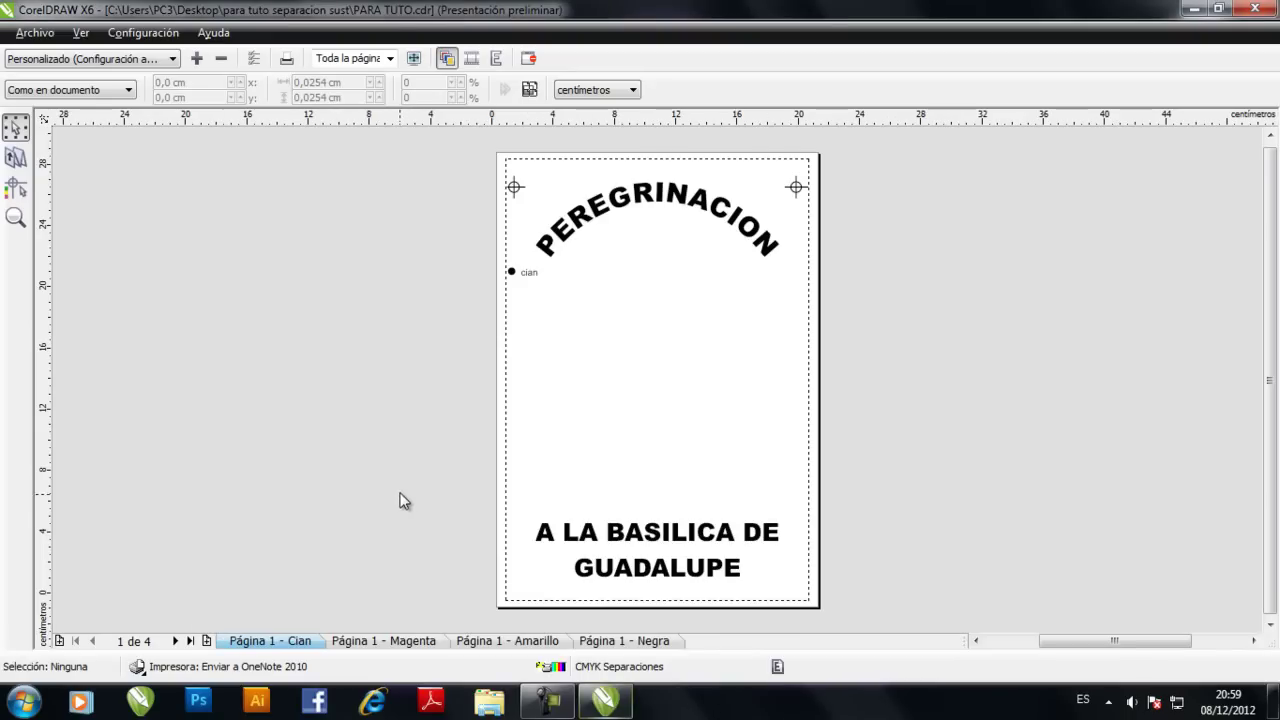
# Check the artwork and ink labels on the magenta, yellow and black plates, and leave the preview without printing
pyautogui.click(381, 640)
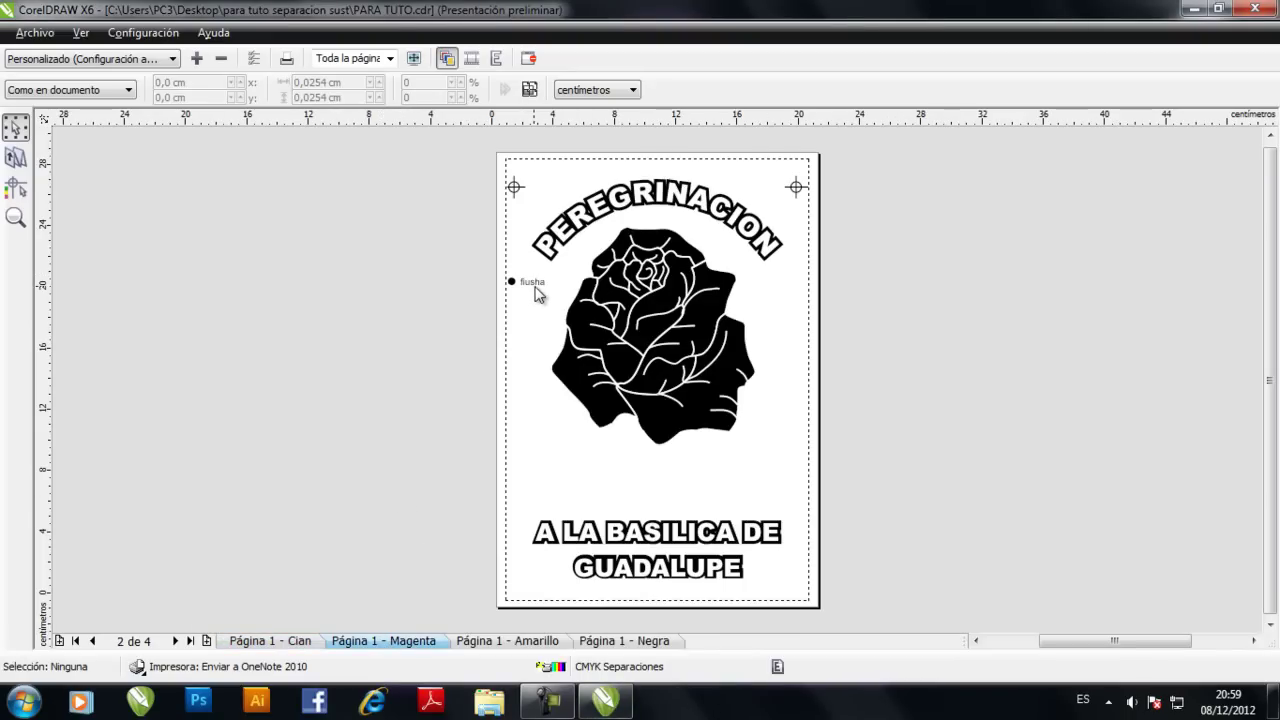
pyautogui.click(488, 640)
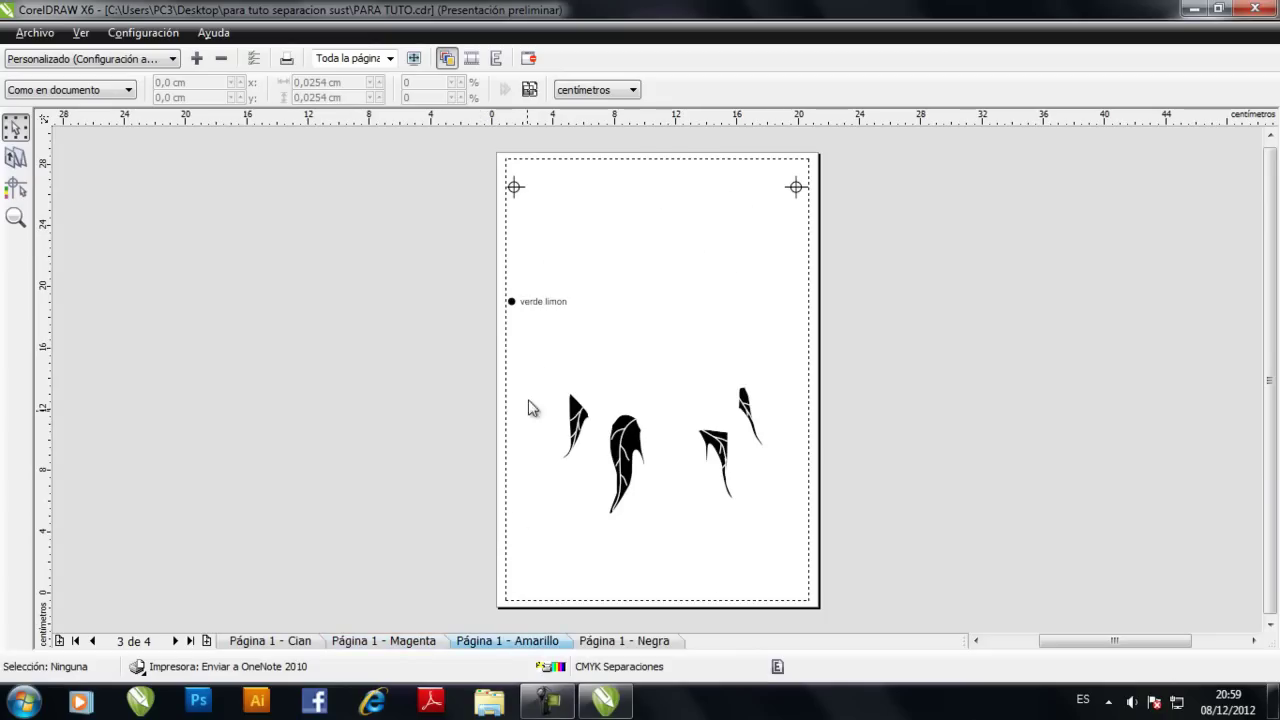
pyautogui.click(598, 642)
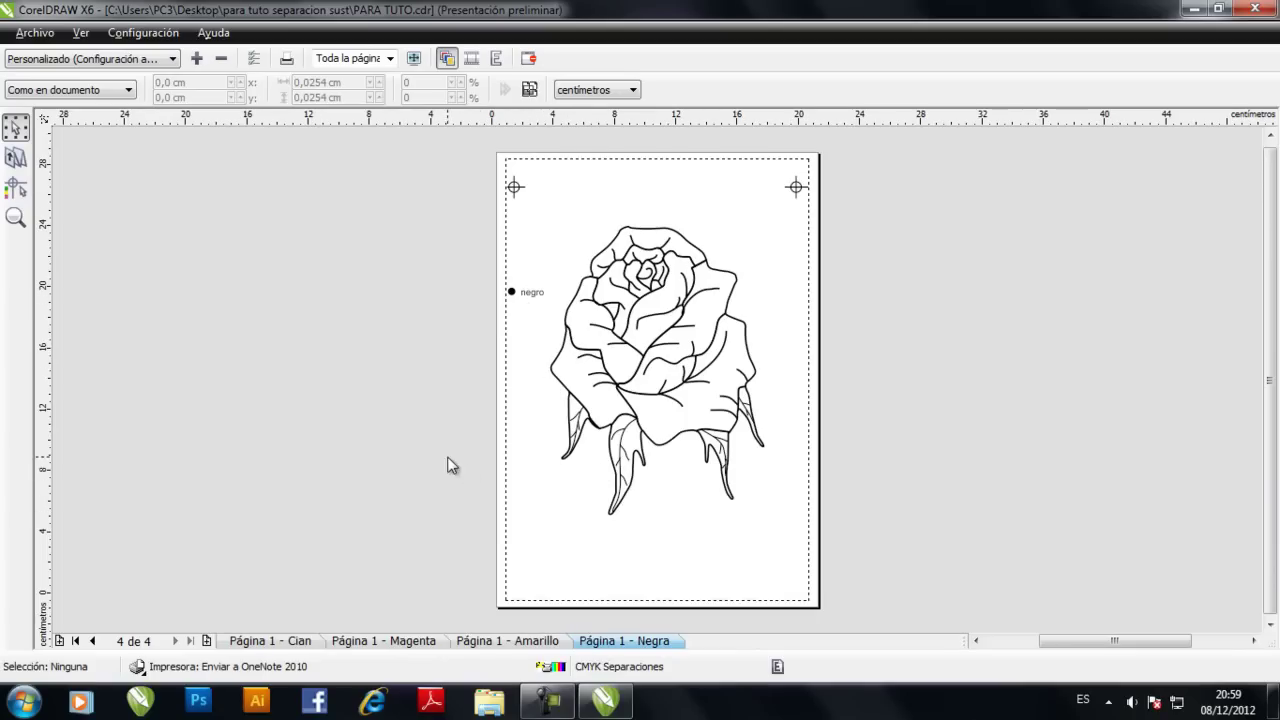
pyautogui.click(528, 58)
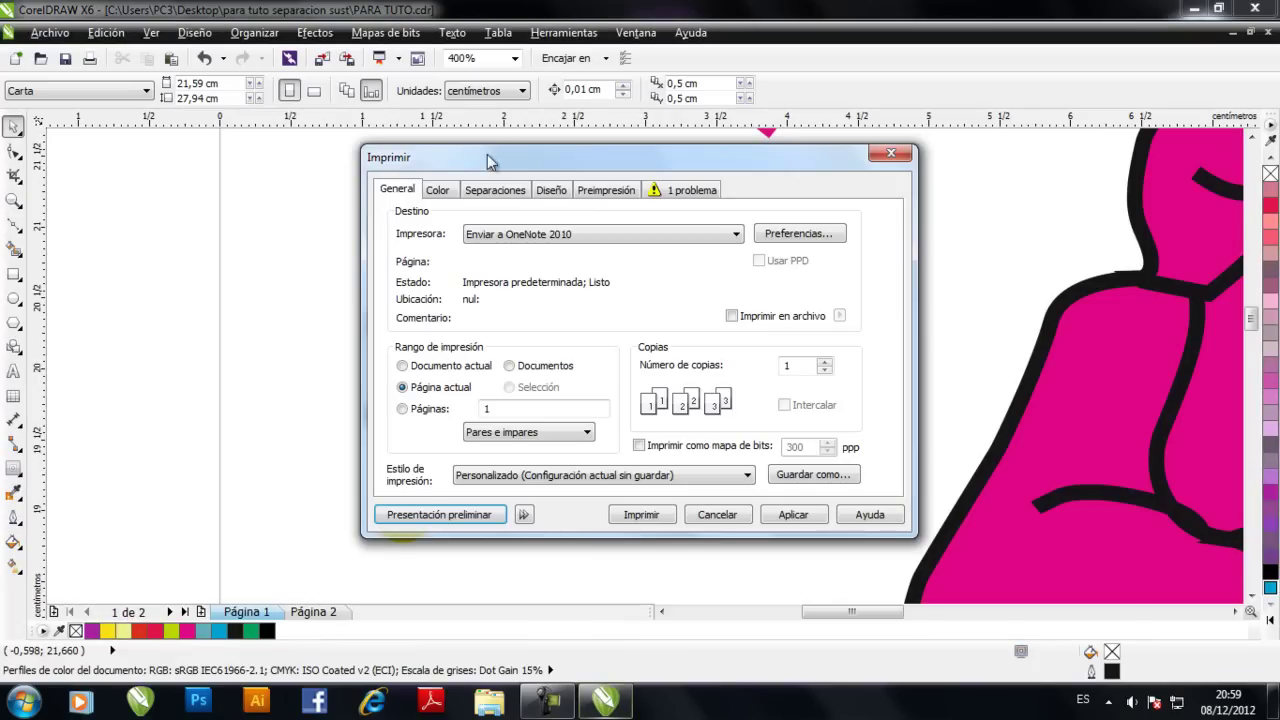
pyautogui.click(718, 516)
# Add the artistic text "dic-2012" in the empty area to the left of the page
pyautogui.scroll(-4, 715, 484)
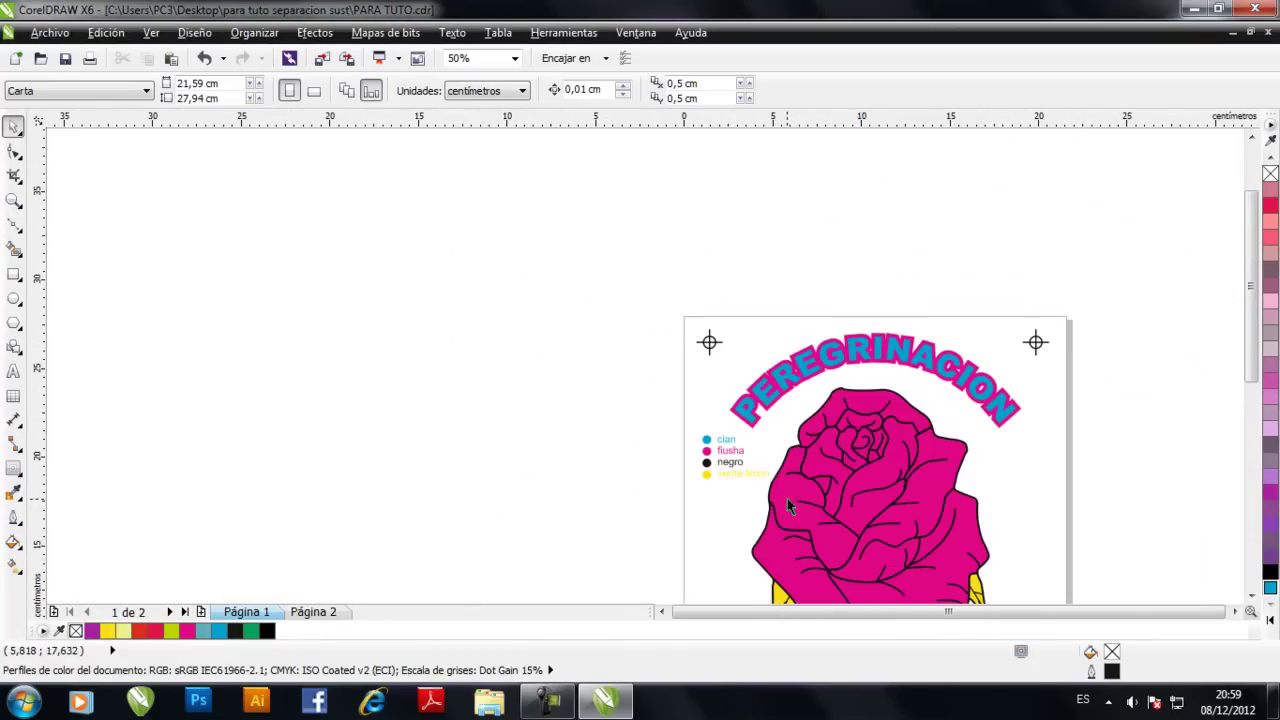
pyautogui.hotkey('shift', 'F4')
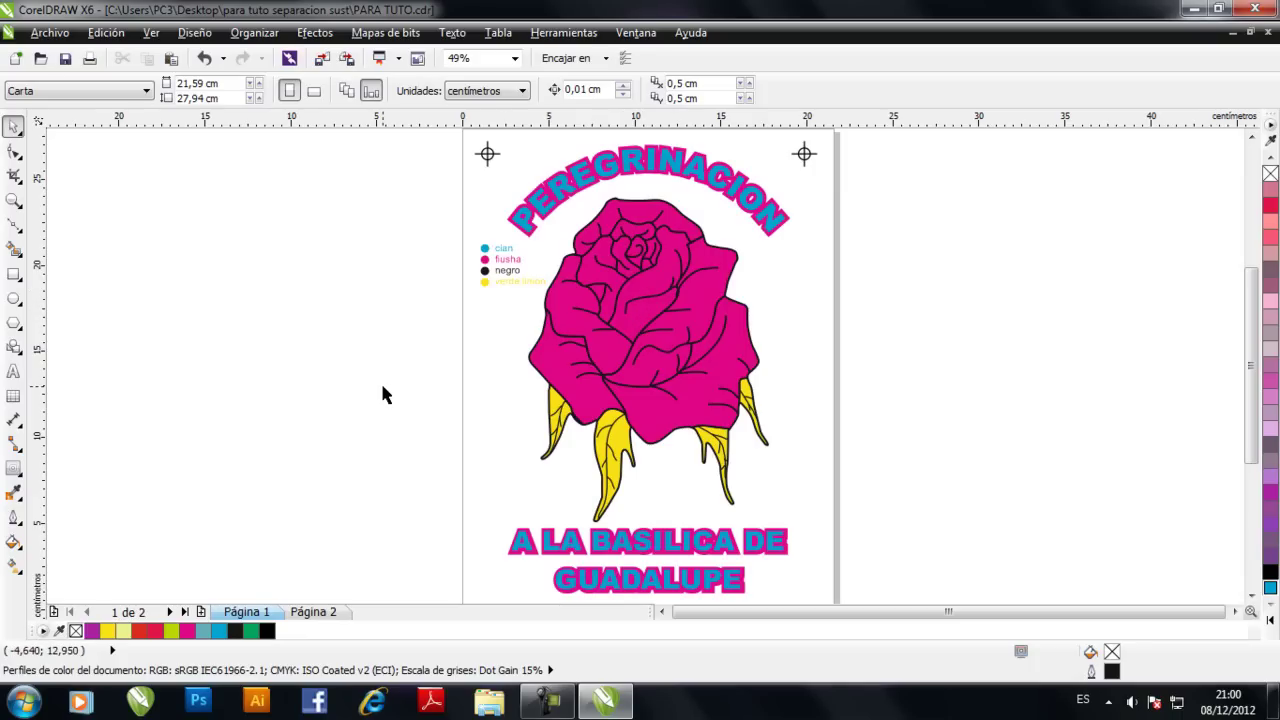
pyautogui.click(14, 371)
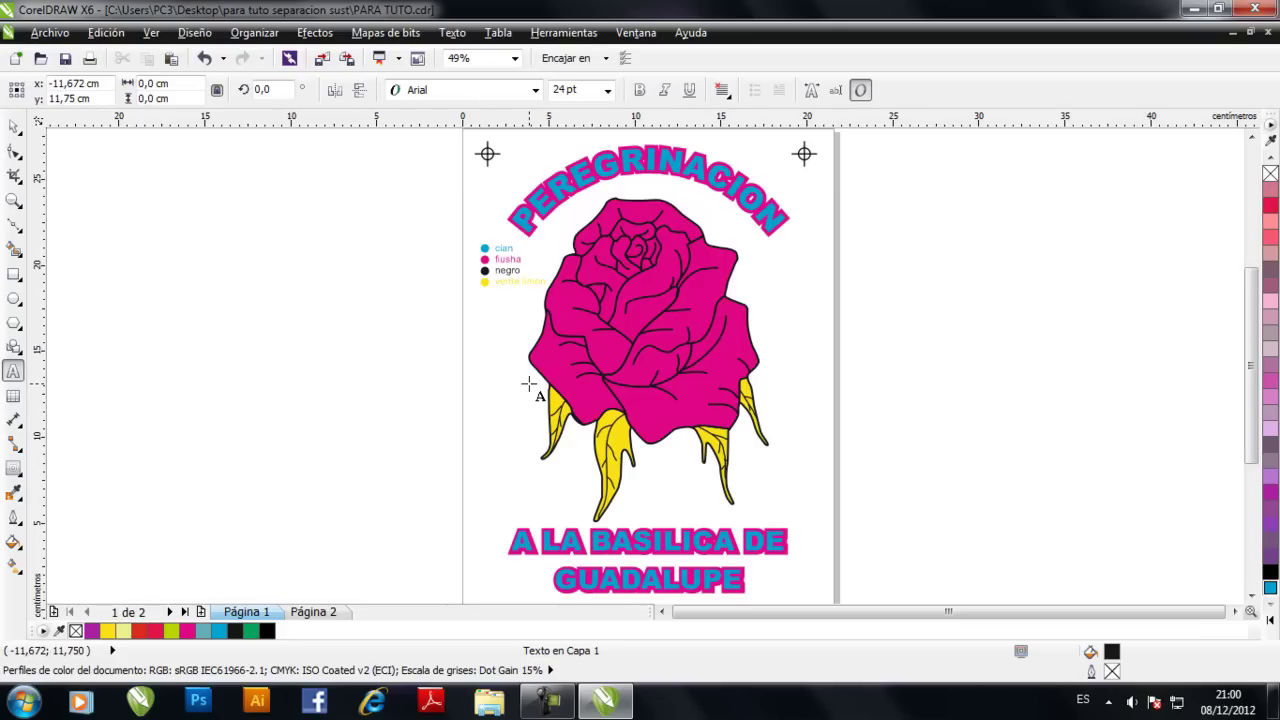
pyautogui.write('ic')
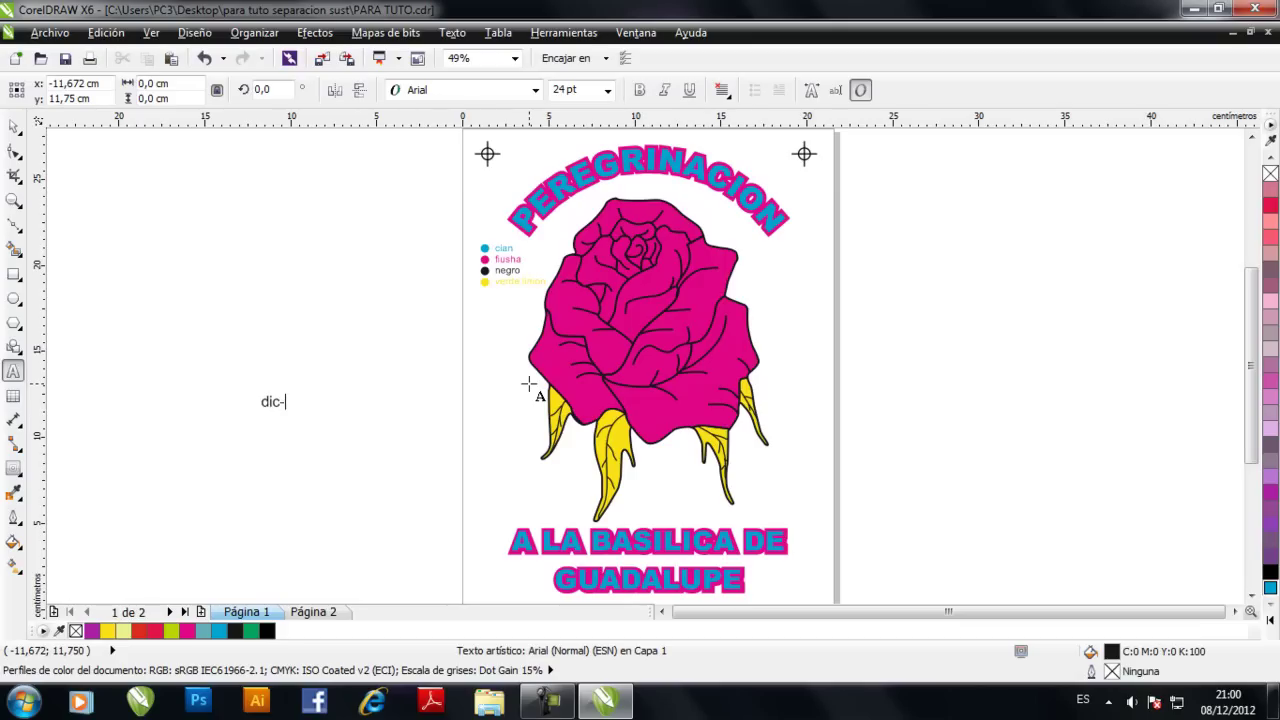
pyautogui.hotkey('ctrl', 'space')
# Convert the dic-2012 text to uppercase and set its font to Arial Black
pyautogui.scroll(2, 298, 410)
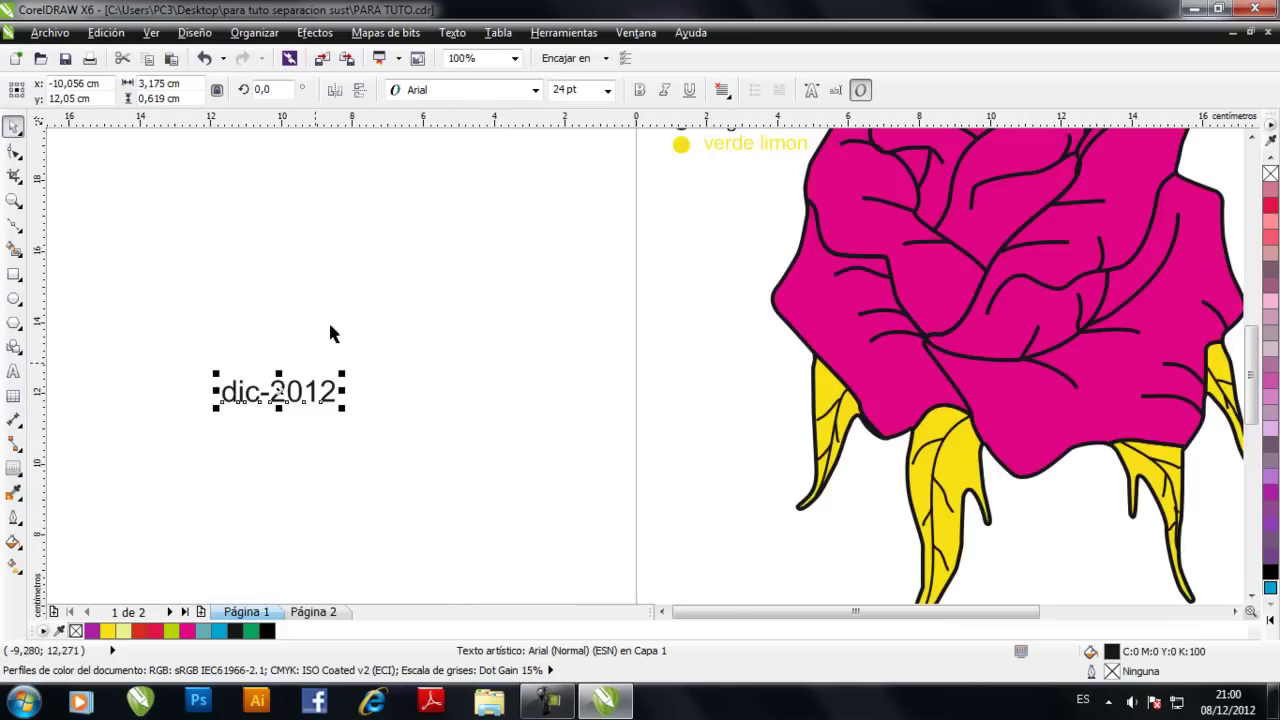
pyautogui.click(455, 34)
pyautogui.click(482, 447)
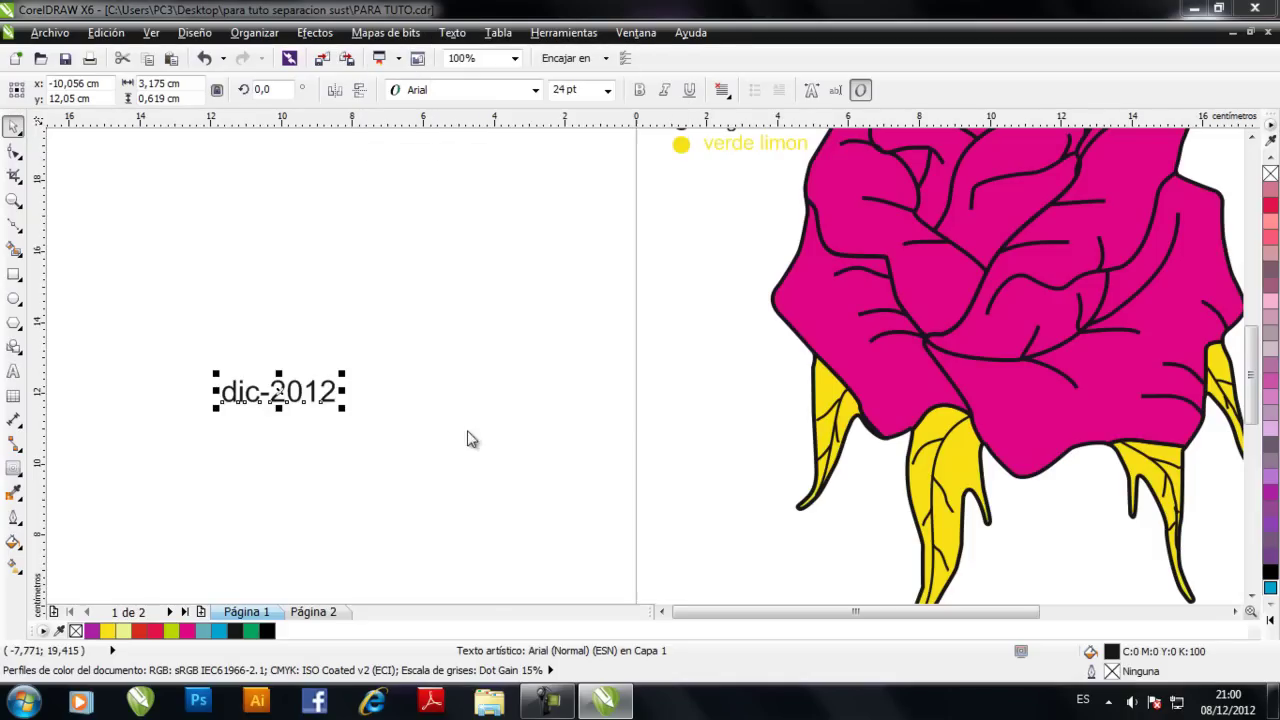
pyautogui.click(535, 333)
pyautogui.click(563, 406)
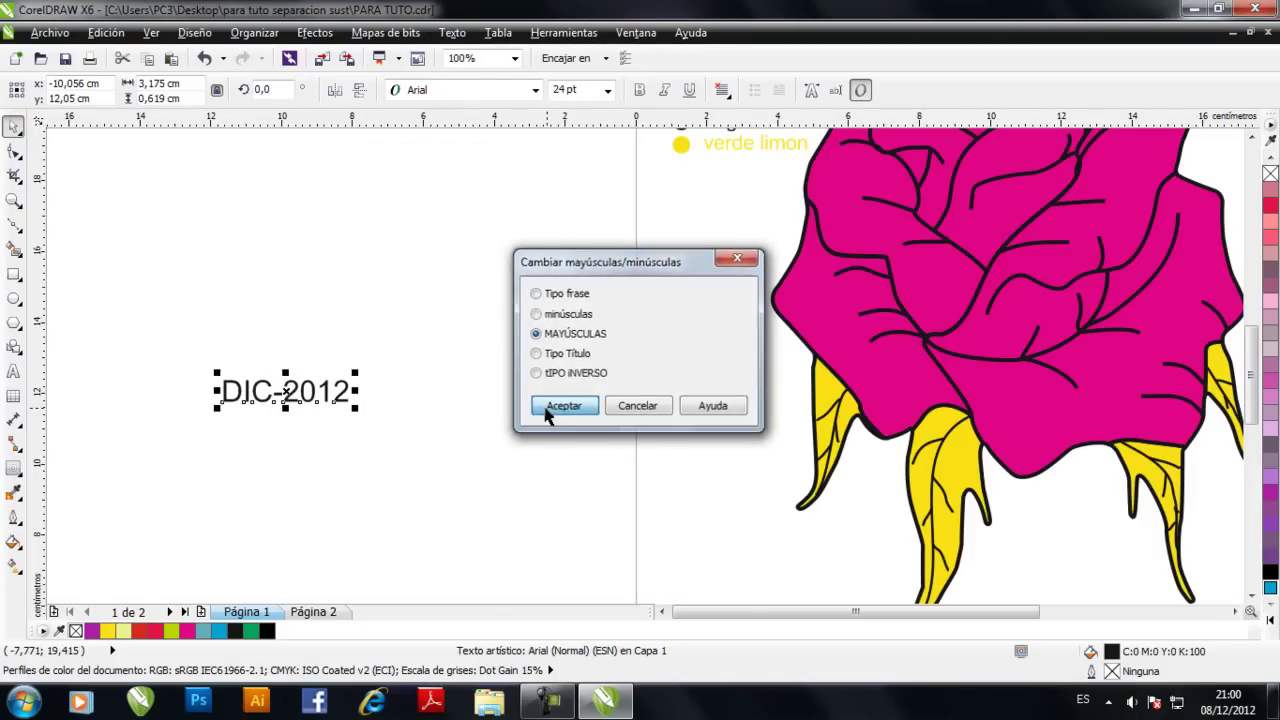
pyautogui.click(491, 91)
pyautogui.click(478, 135)
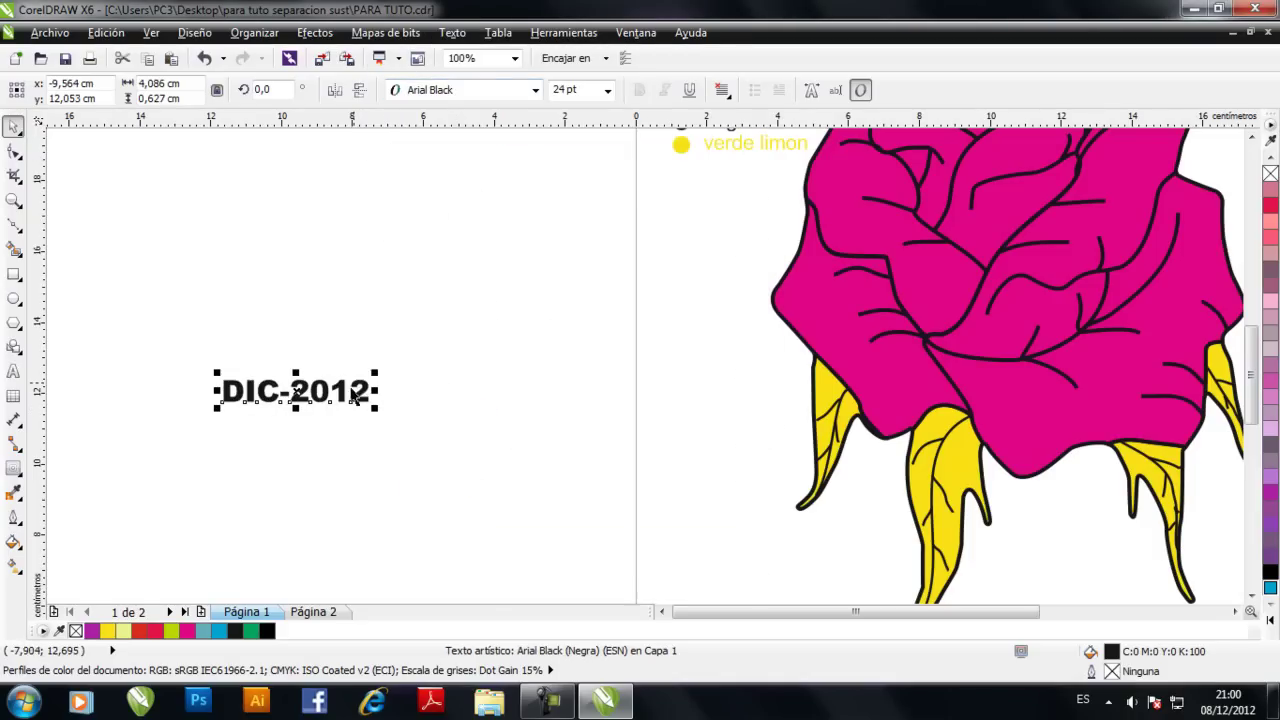
# Move the DIC-2012 text onto the page, left of the rose's leaves and above A LA BASILICA DE GUADALUPE
pyautogui.scroll(-2, 345, 406)
pyautogui.moveTo(363, 432); pyautogui.dragTo(587, 506)
pyautogui.hscroll(3, 562, 510)
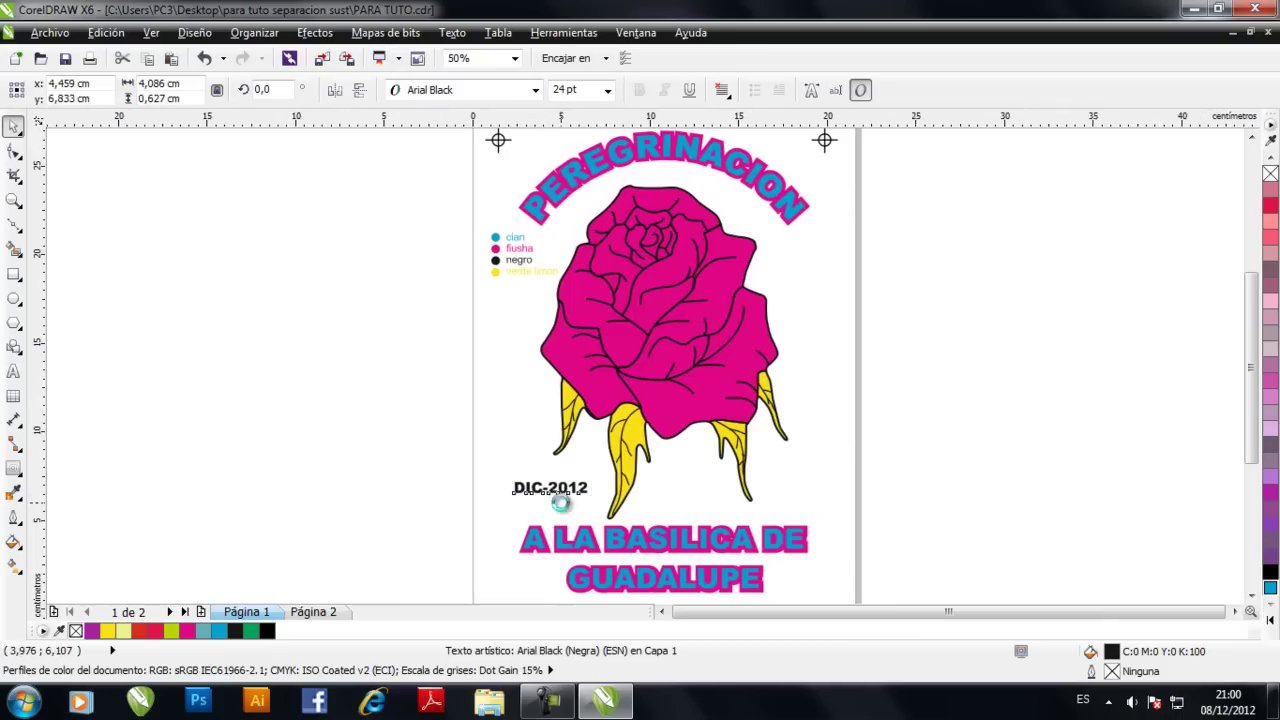
pyautogui.scroll(-2, 443, 484)
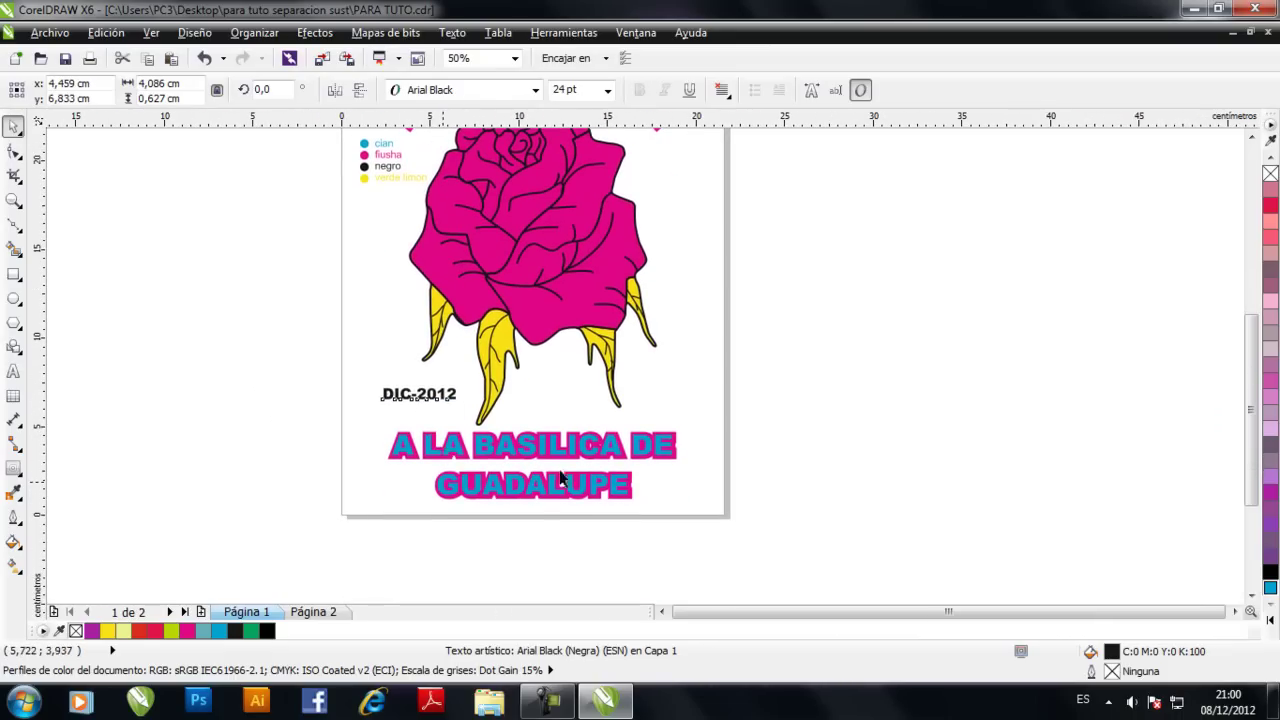
pyautogui.click(880, 457)
# Open the uniform fill settings for the DIC-2012 text and load the PANTONE+ Solid Coated spot-colour palette
pyautogui.click(447, 391)
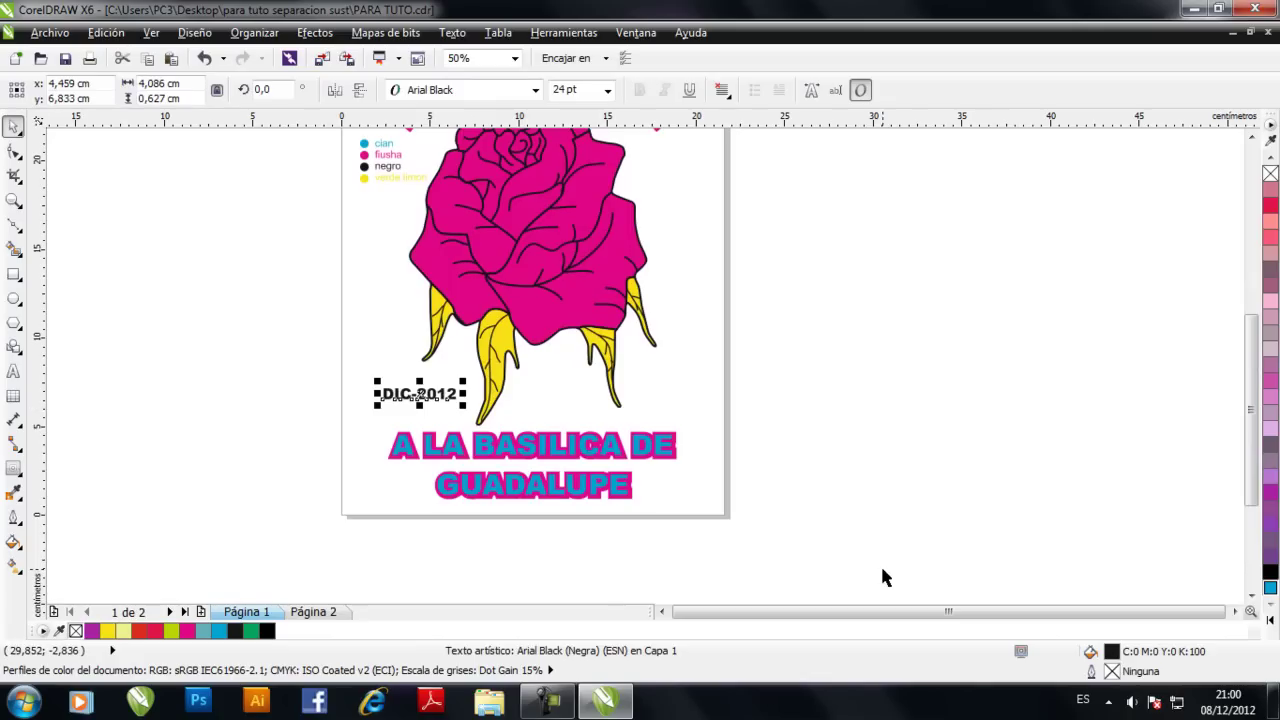
pyautogui.doubleClick(1111, 655)
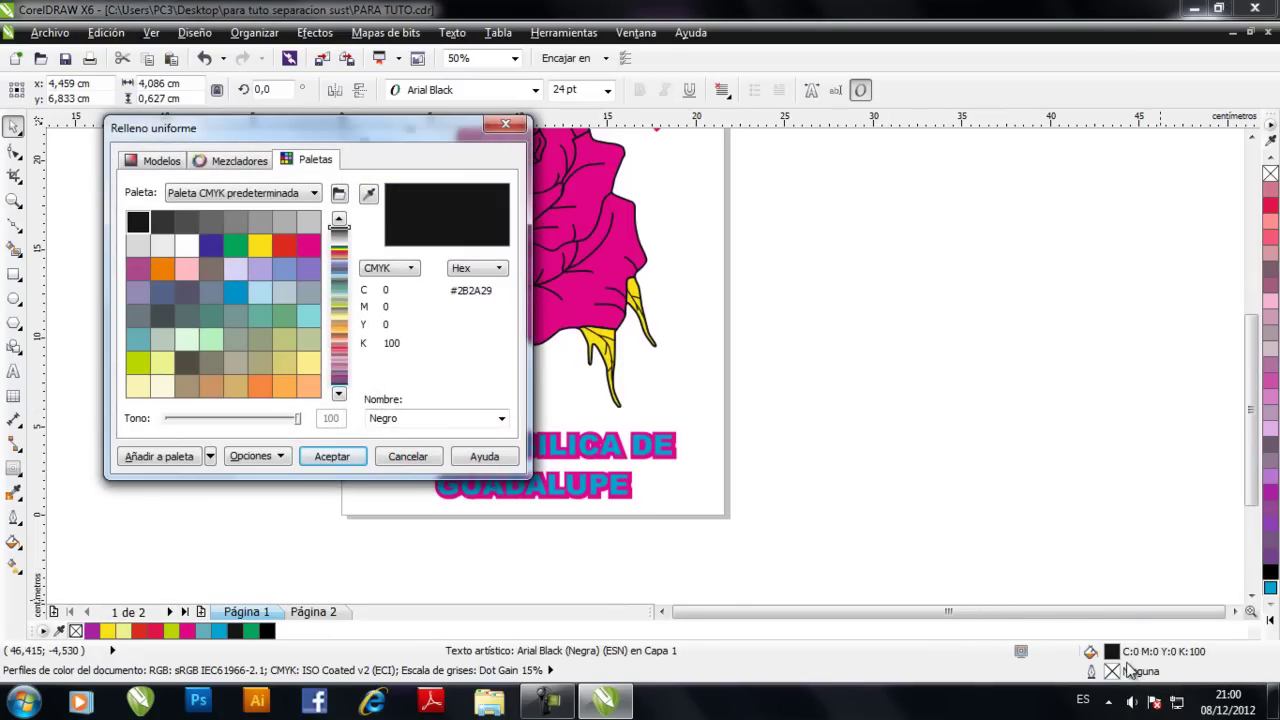
pyautogui.click(317, 196)
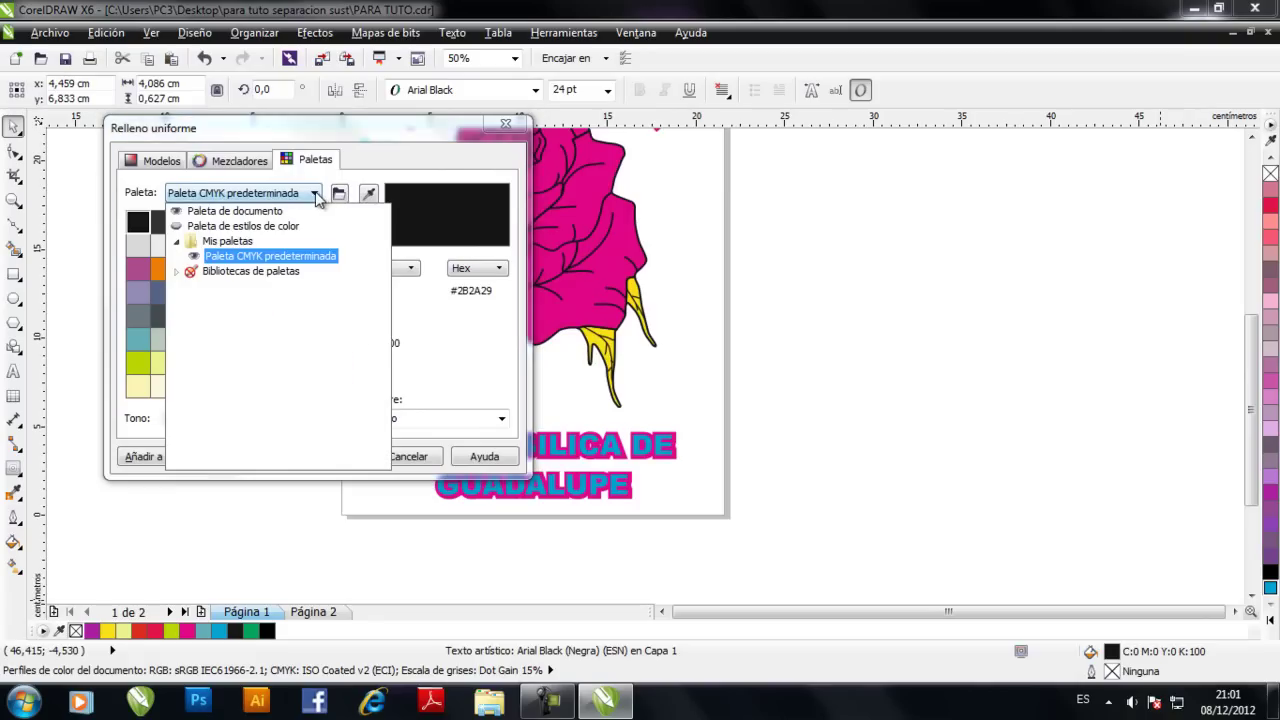
pyautogui.click(178, 272)
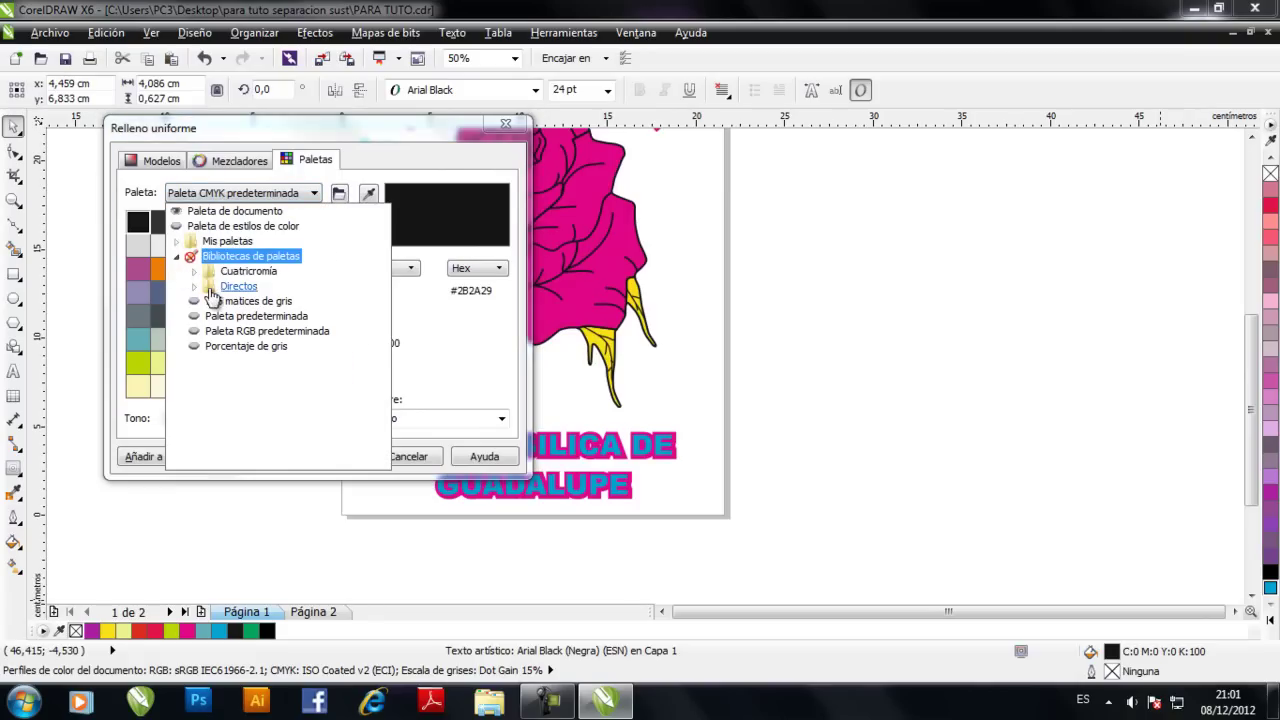
pyautogui.click(195, 287)
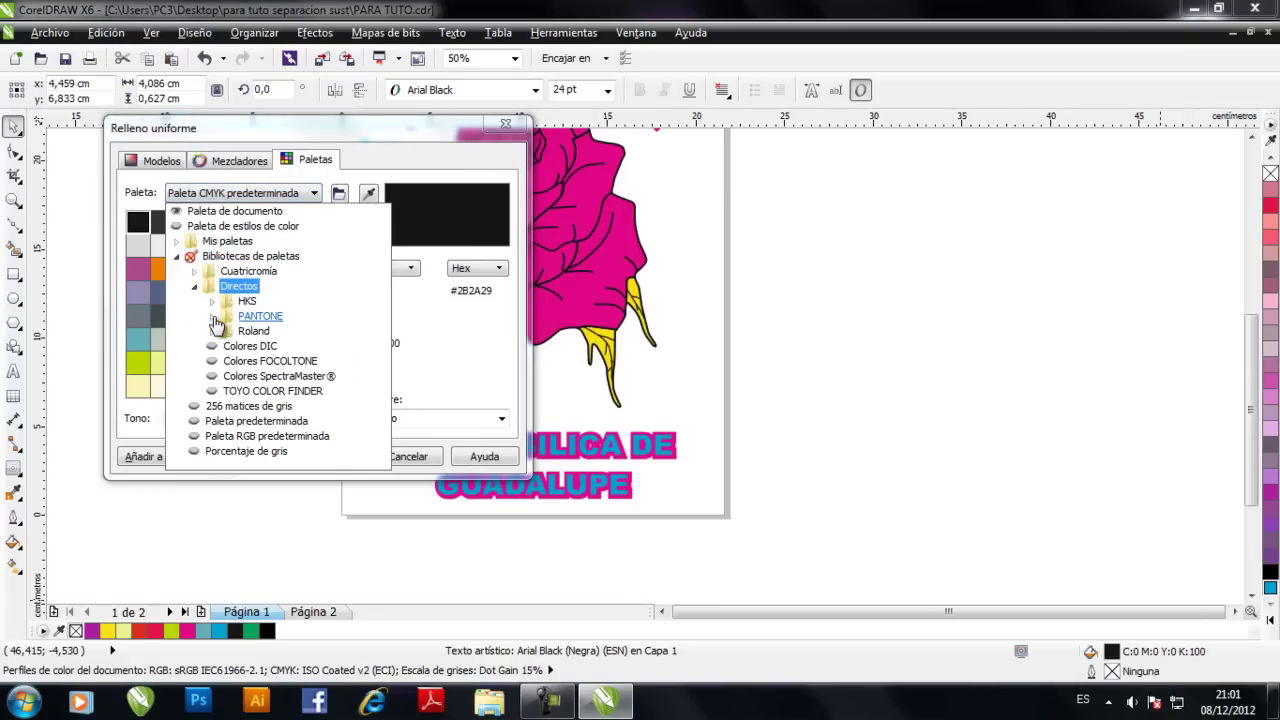
pyautogui.click(213, 318)
pyautogui.click(252, 317)
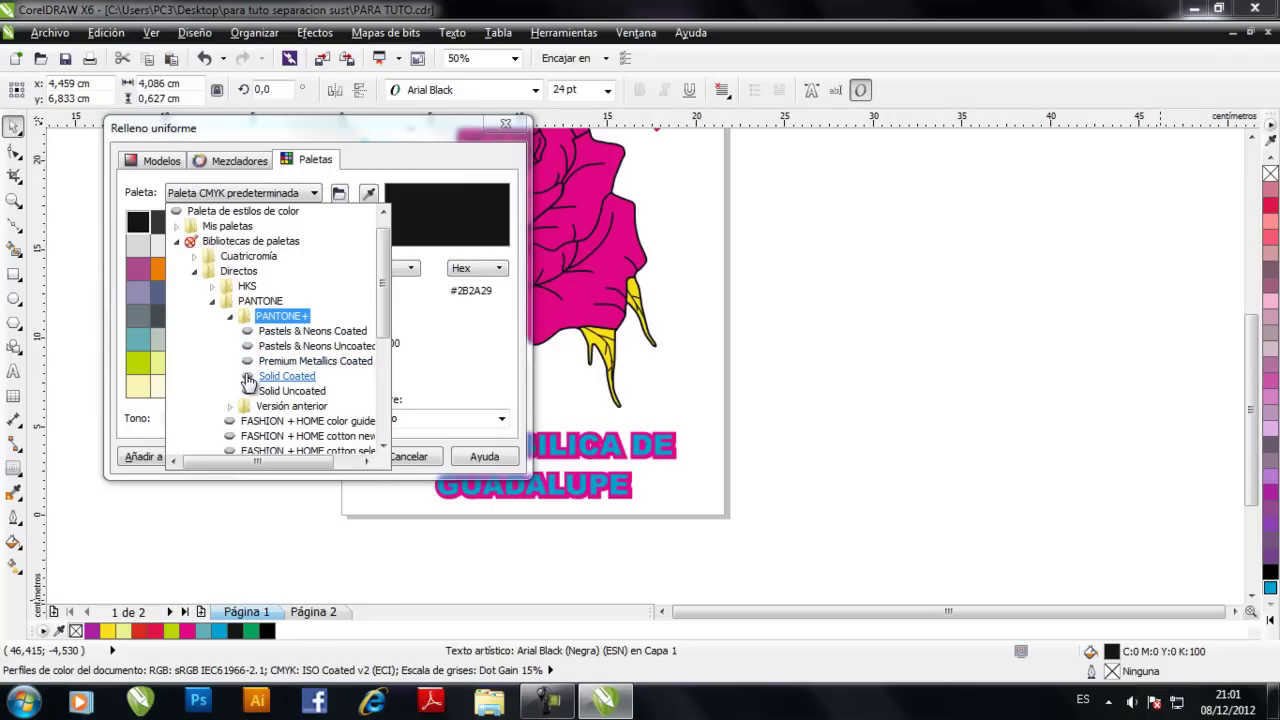
pyautogui.click(247, 378)
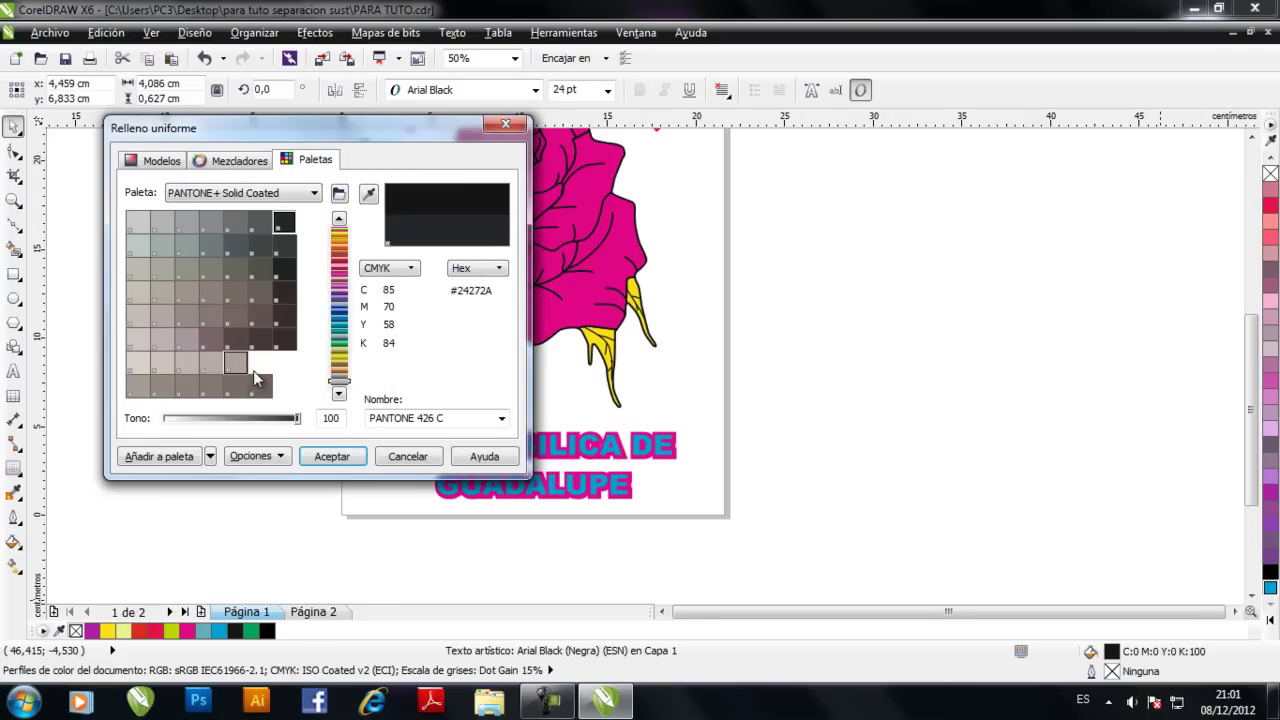
# Fill the DIC-2012 text with the dark blue spot colour PANTONE 7463 C and deselect it
pyautogui.click(340, 288)
pyautogui.moveTo(340, 289); pyautogui.dragTo(341, 256)
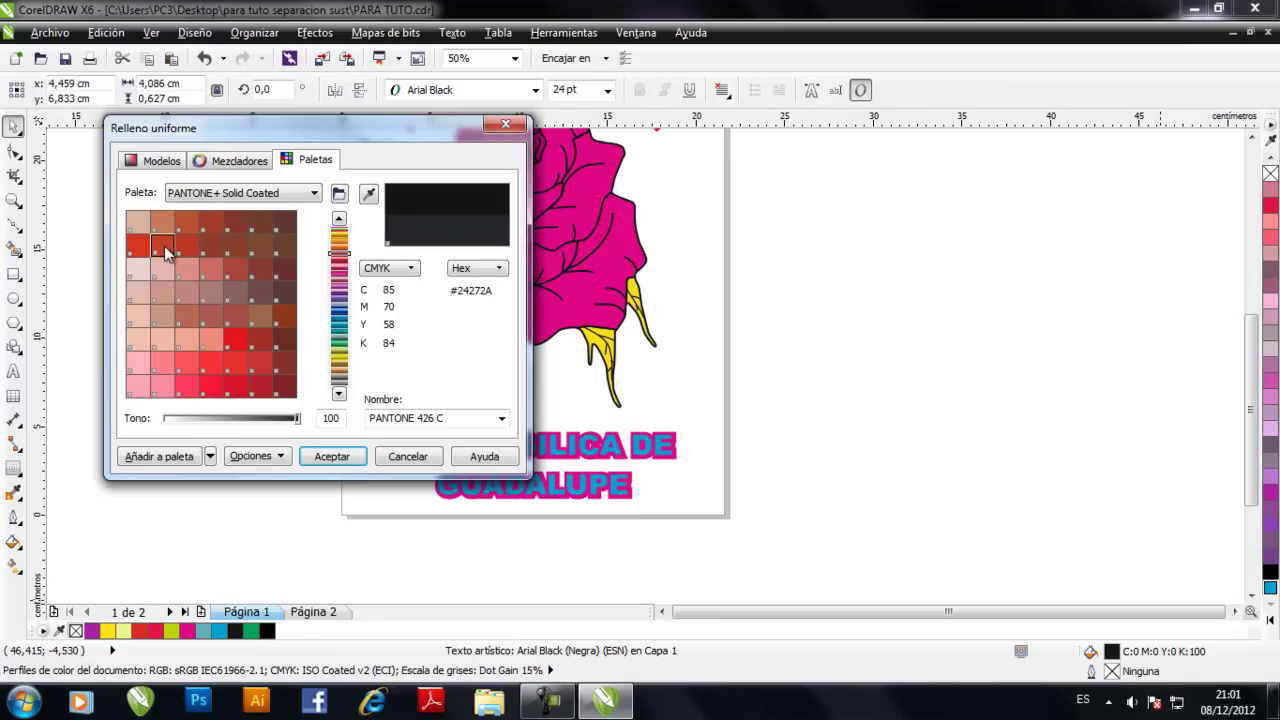
pyautogui.click(140, 246)
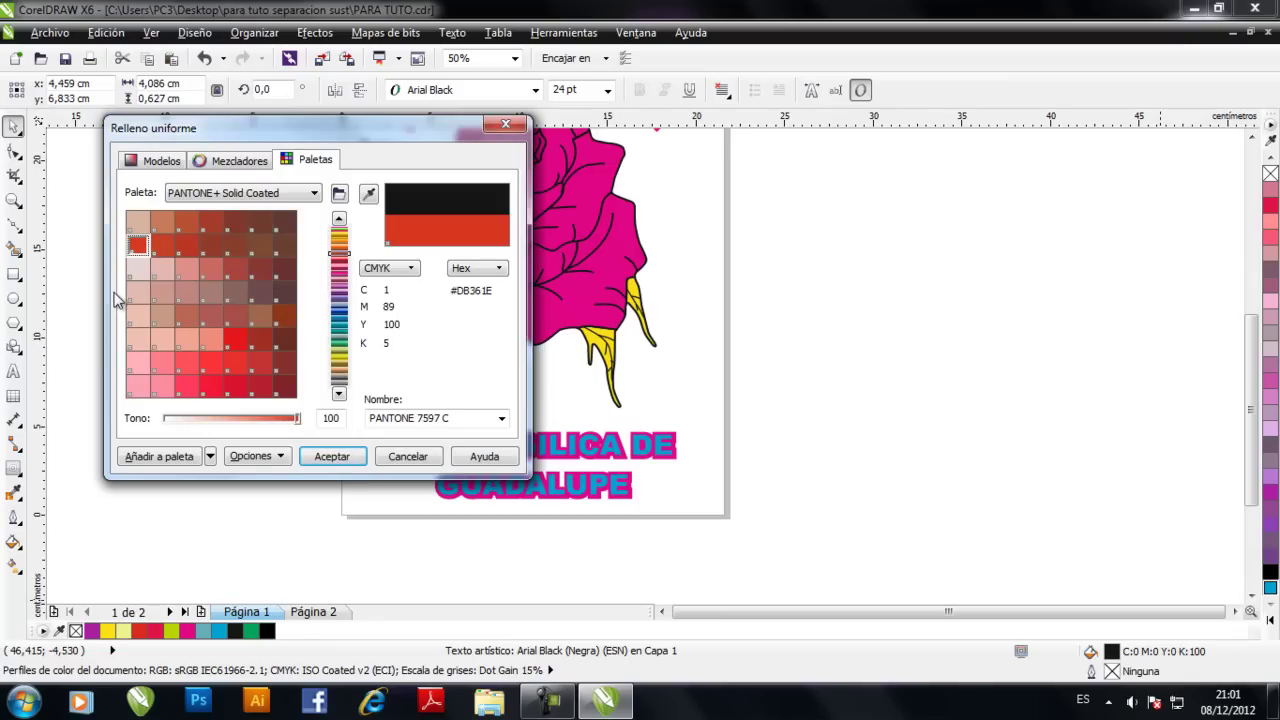
pyautogui.click(341, 326)
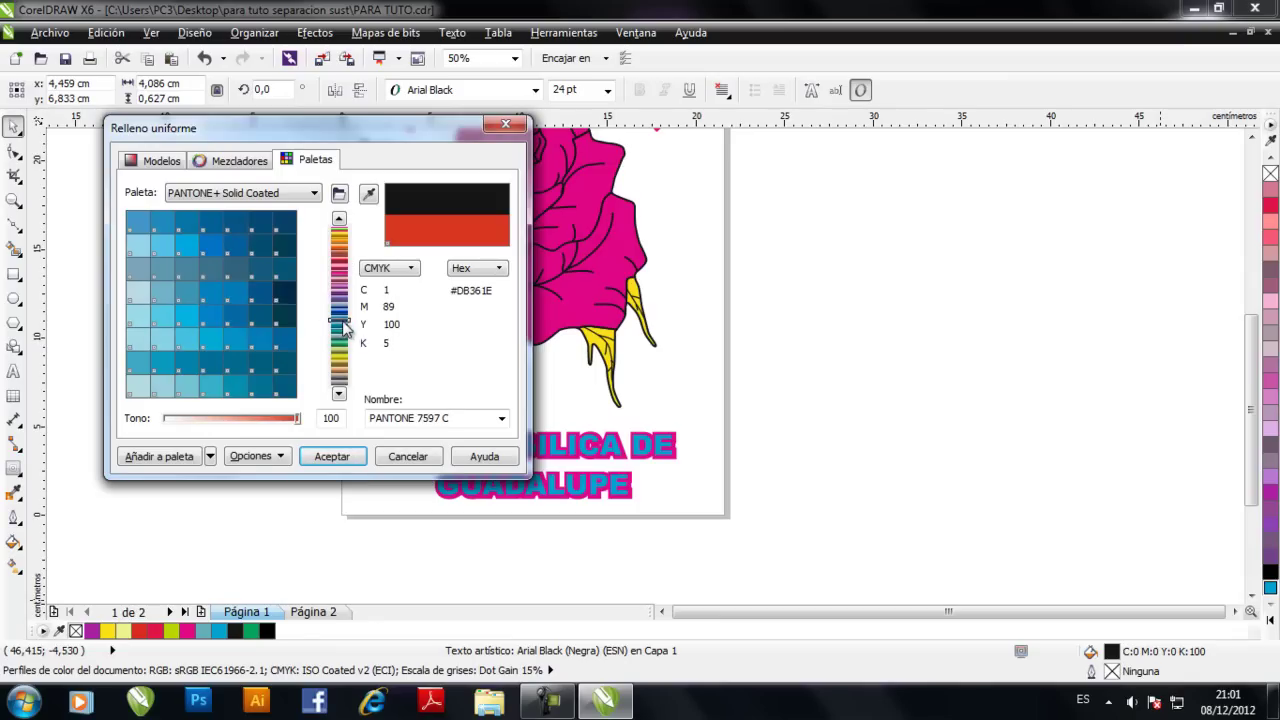
pyautogui.click(277, 292)
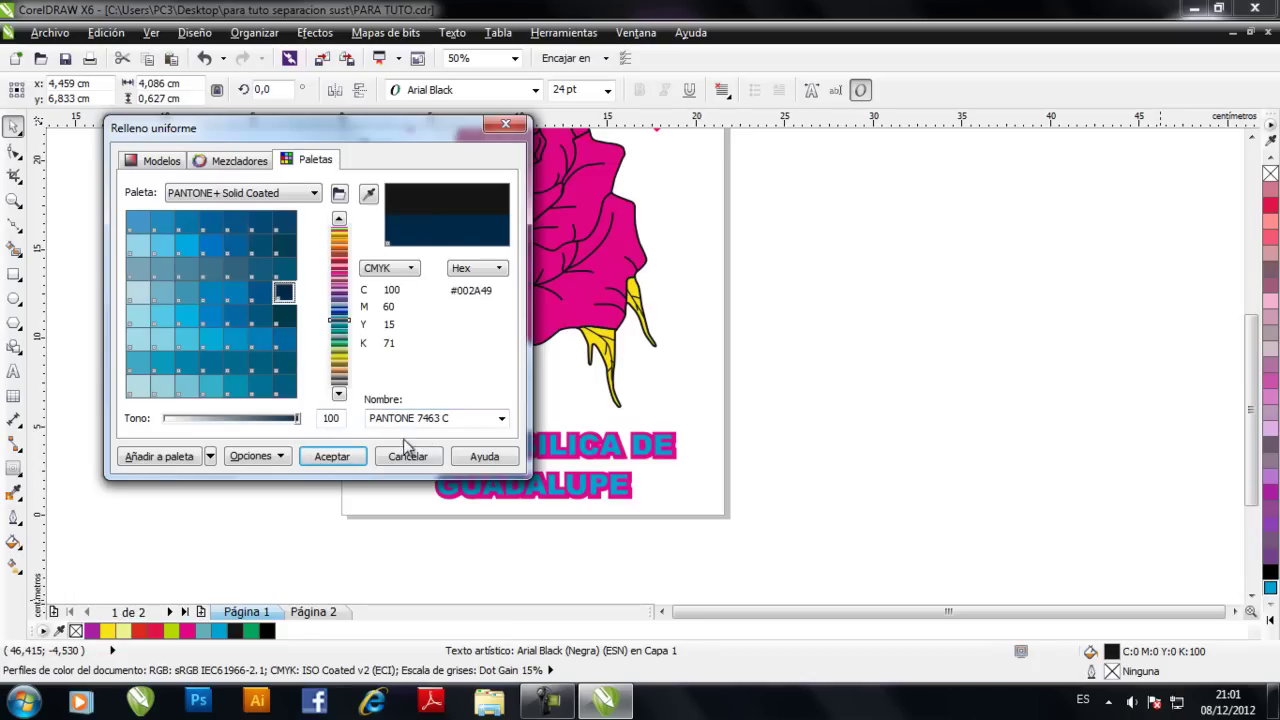
pyautogui.click(334, 456)
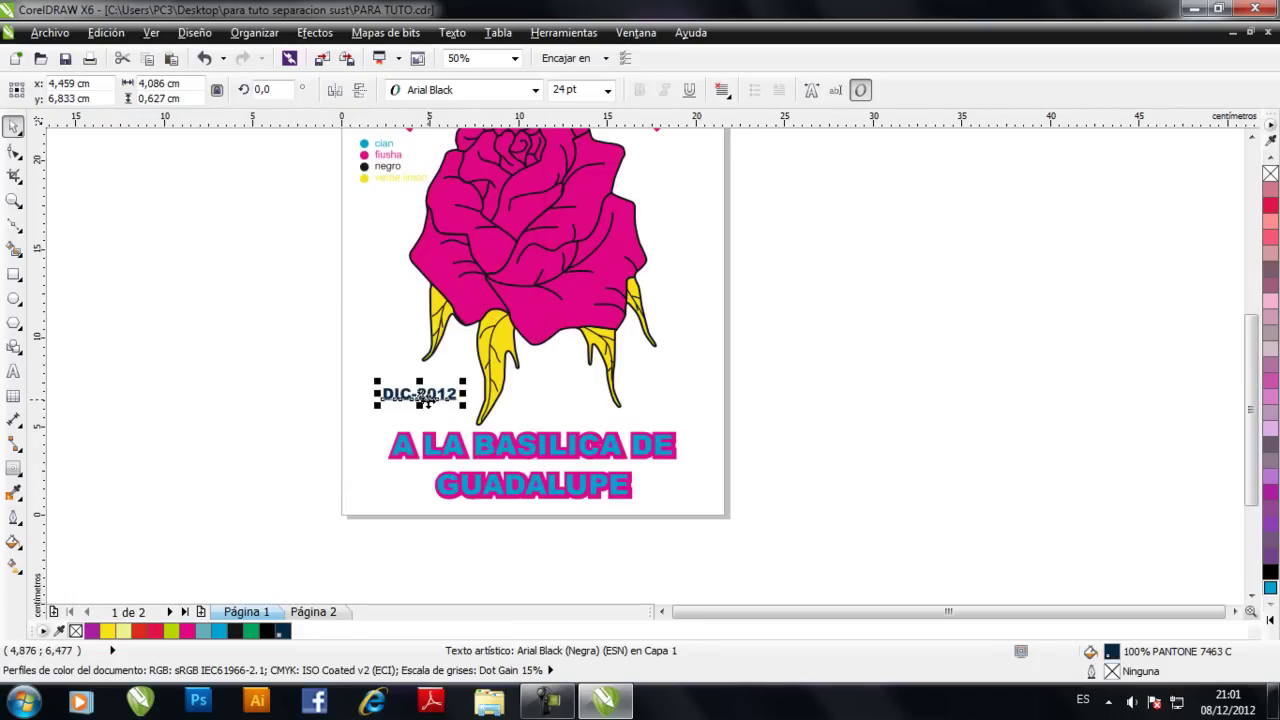
pyautogui.click(289, 403)
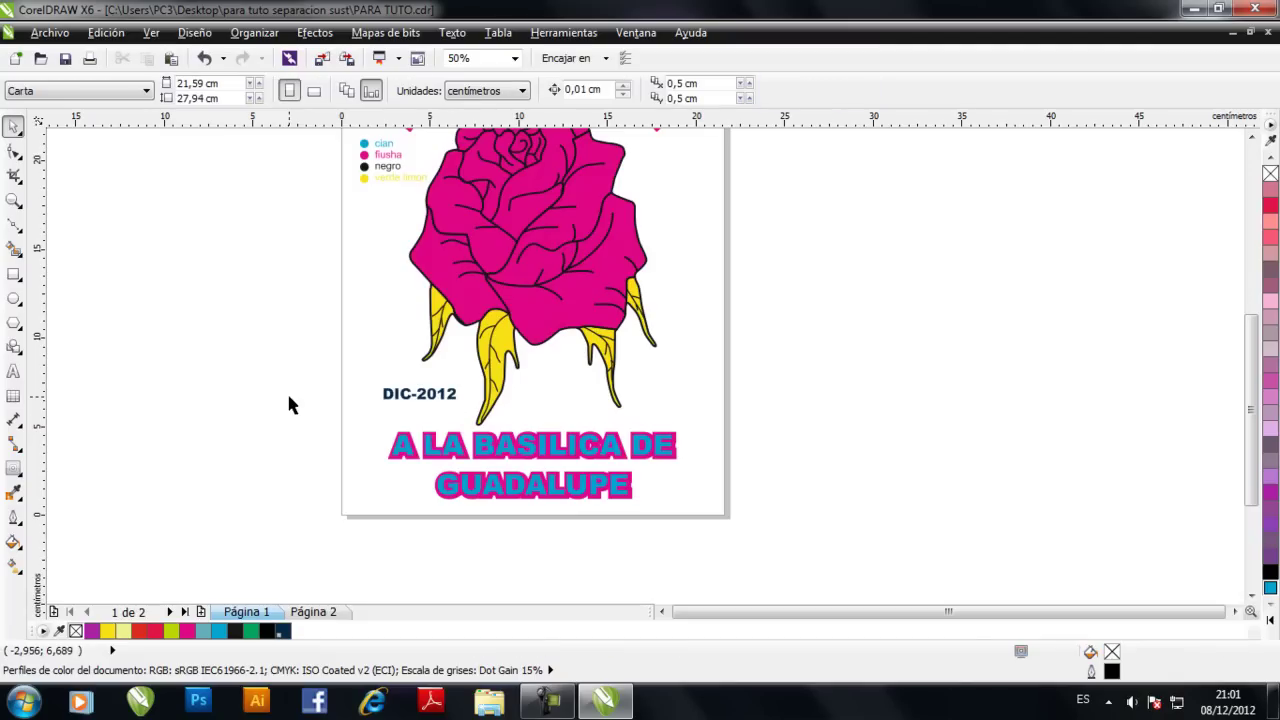
# Review the print separations list, limit the print range to the current page, and open the print preview
pyautogui.click(49, 32)
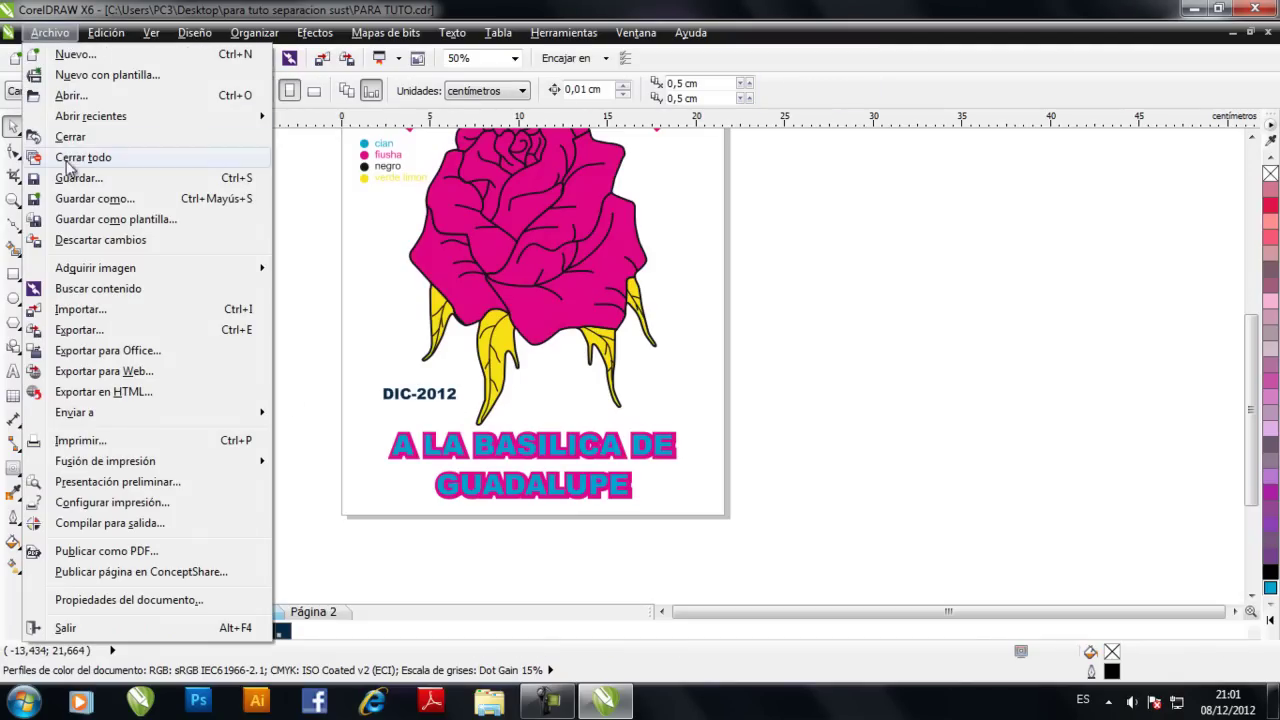
pyautogui.click(80, 440)
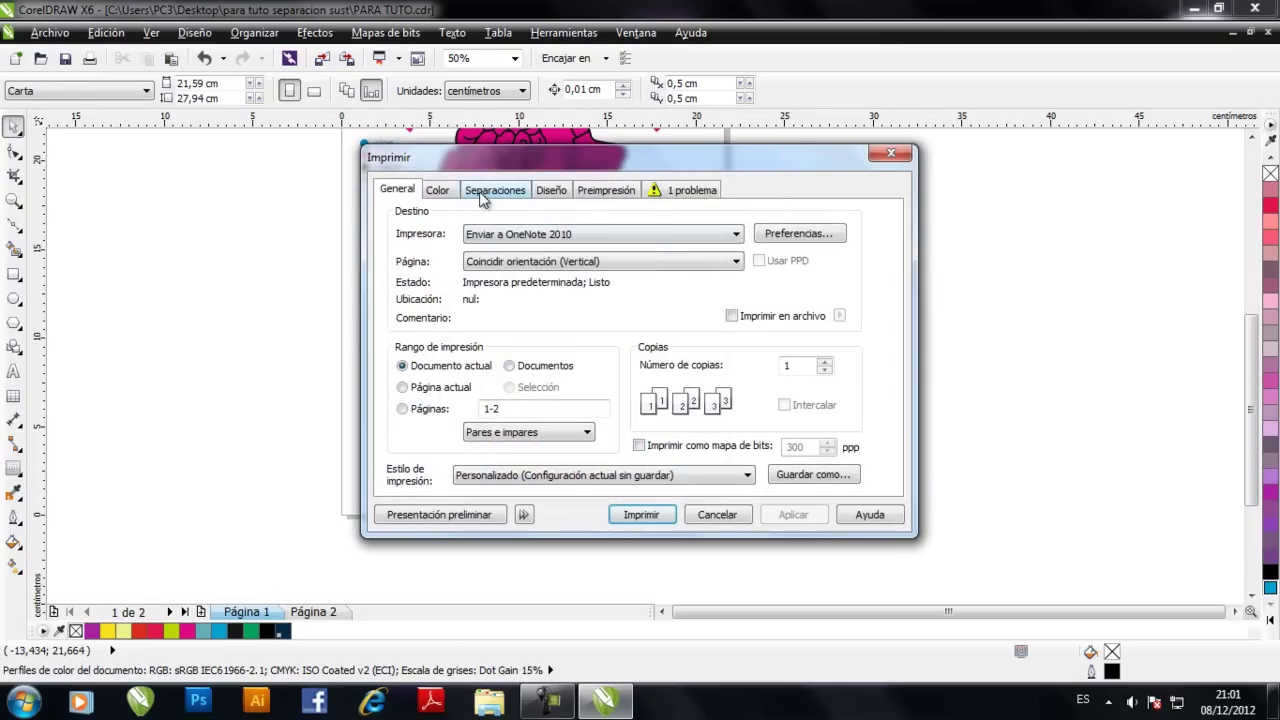
pyautogui.click(481, 195)
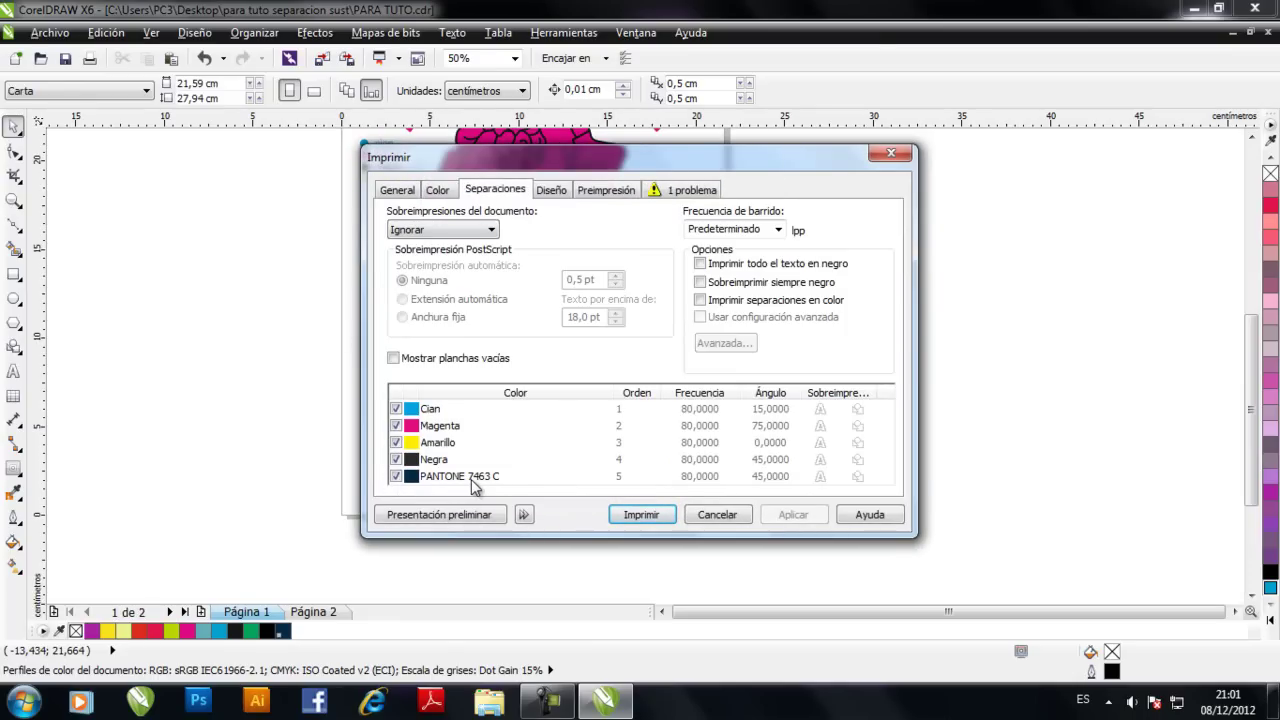
pyautogui.click(398, 191)
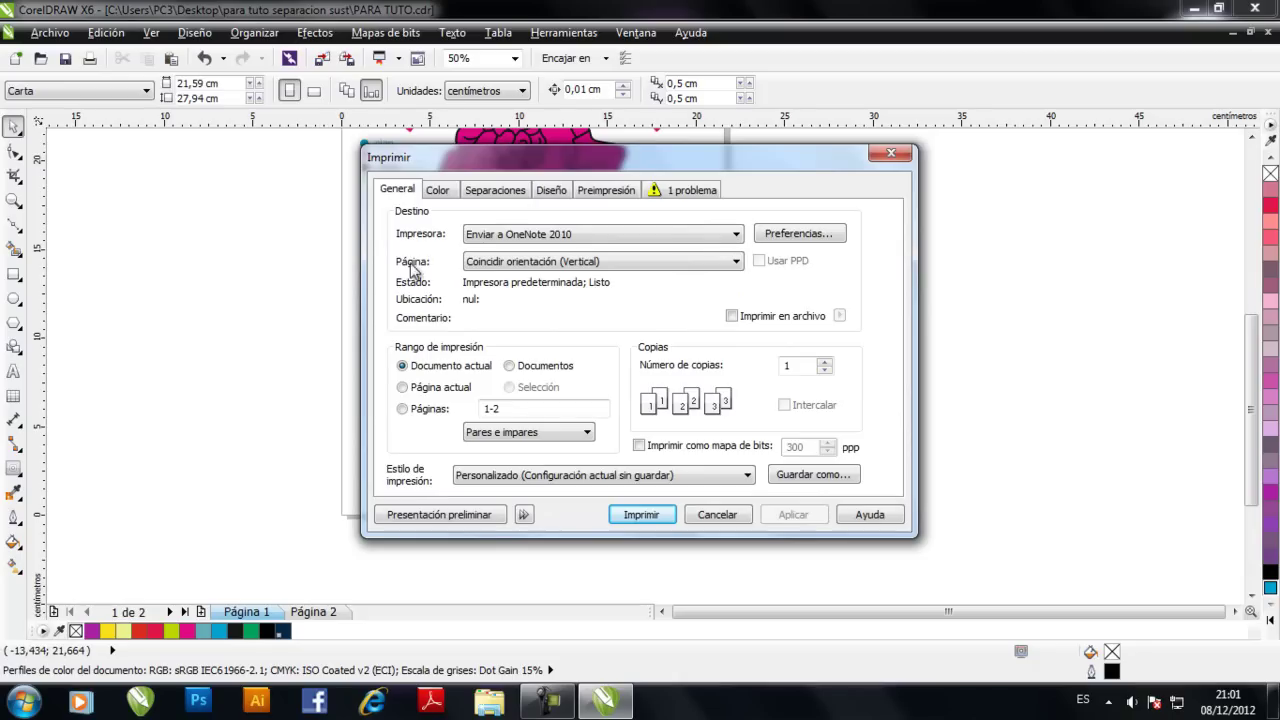
pyautogui.click(402, 388)
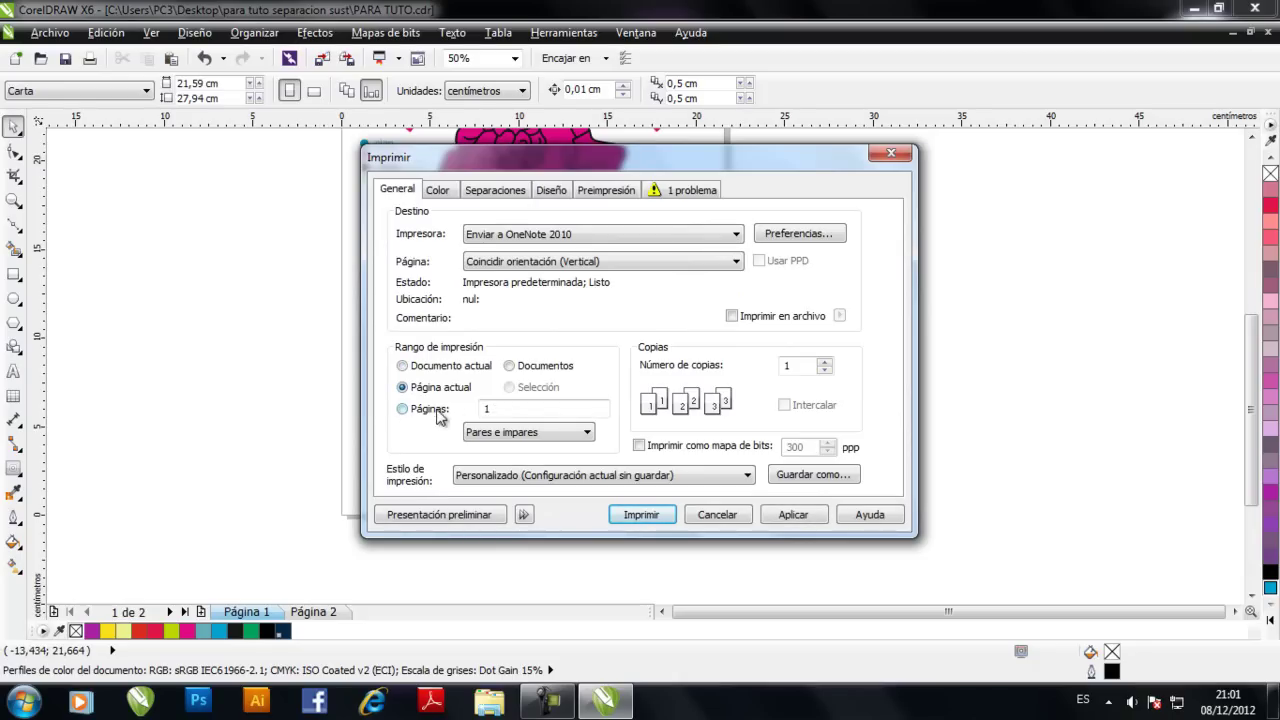
pyautogui.click(449, 519)
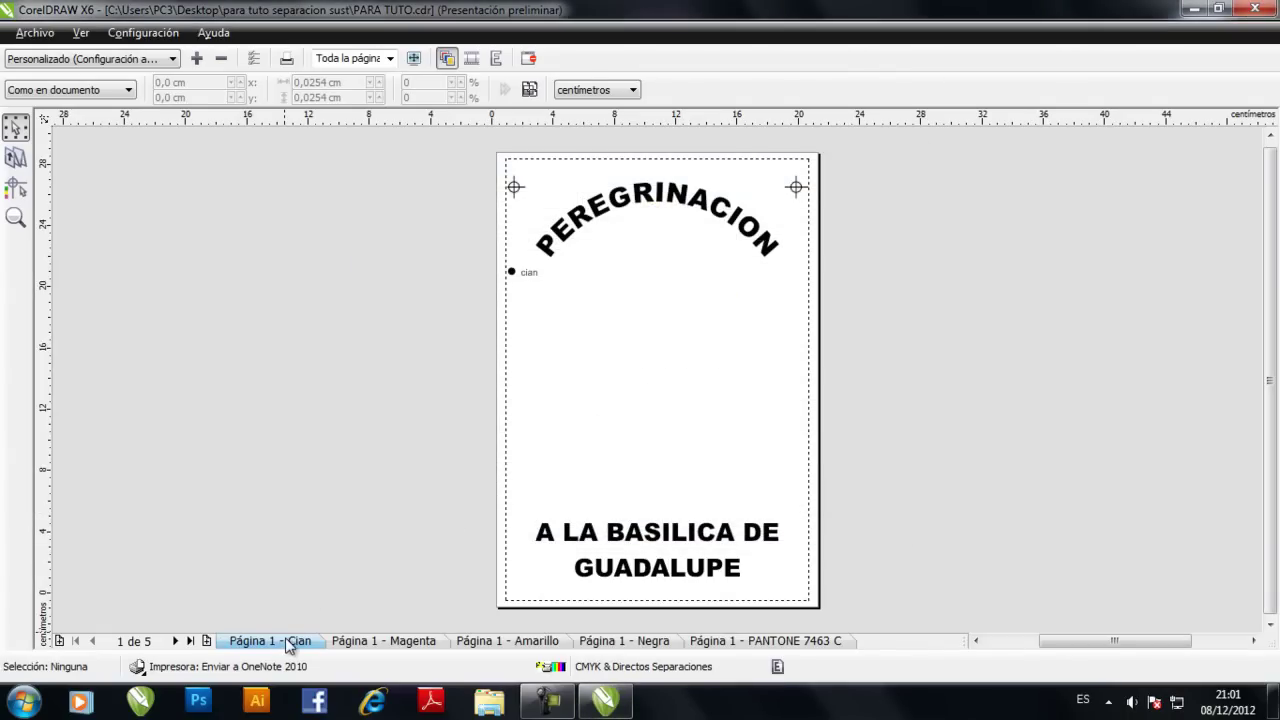
# Check the magenta, yellow, black and PANTONE 7463 C plates, and leave the preview without printing
pyautogui.click(390, 648)
pyautogui.click(528, 648)
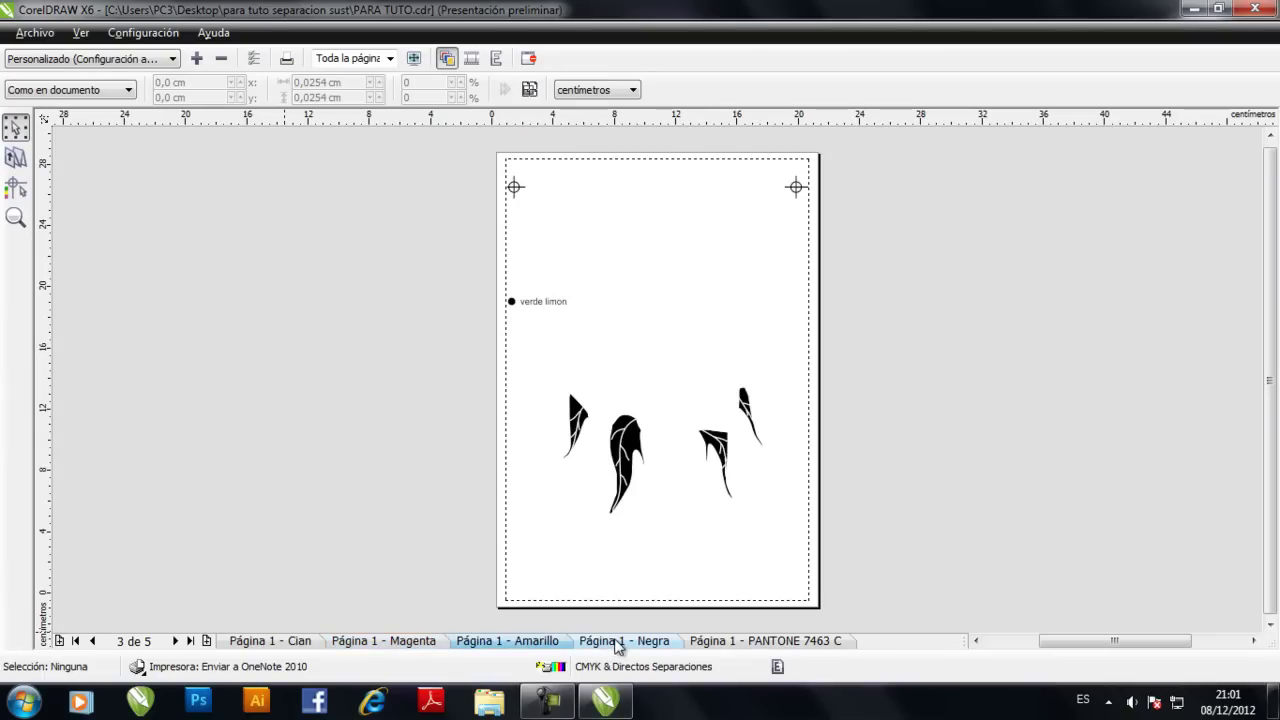
pyautogui.click(617, 645)
pyautogui.click(724, 645)
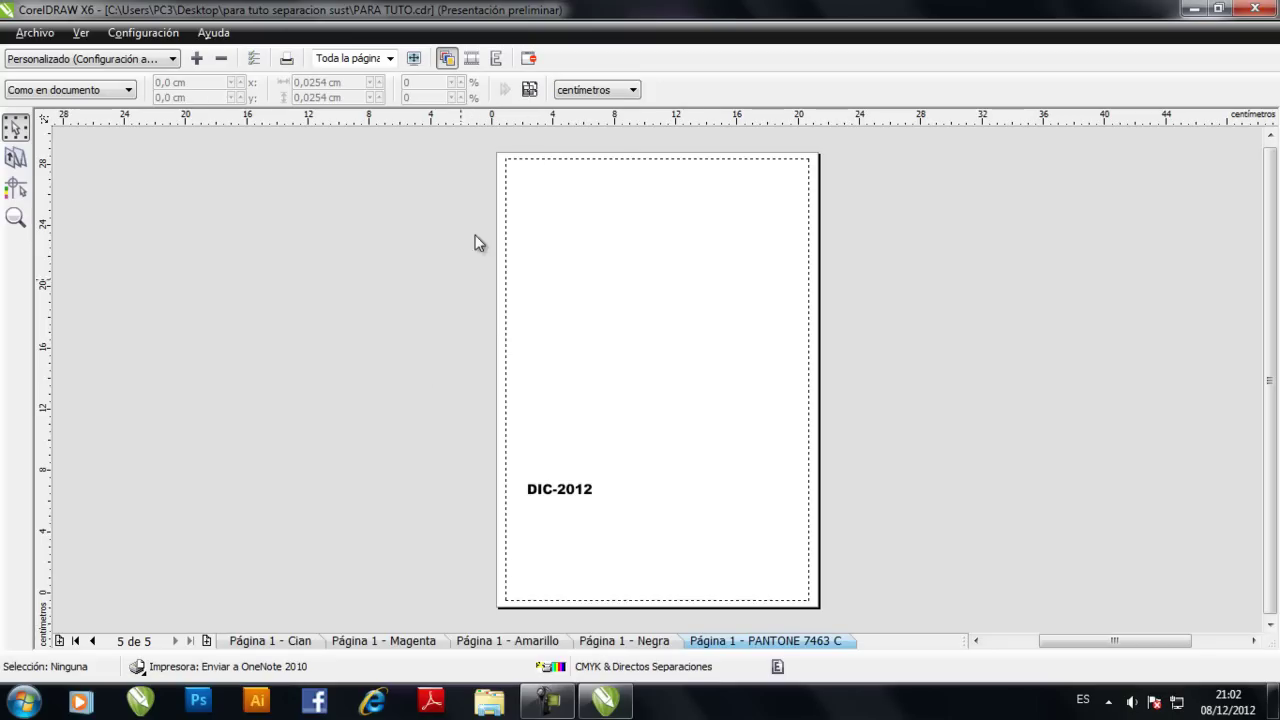
pyautogui.click(528, 58)
pyautogui.click(708, 516)
pyautogui.scroll(-1, 458, 326)
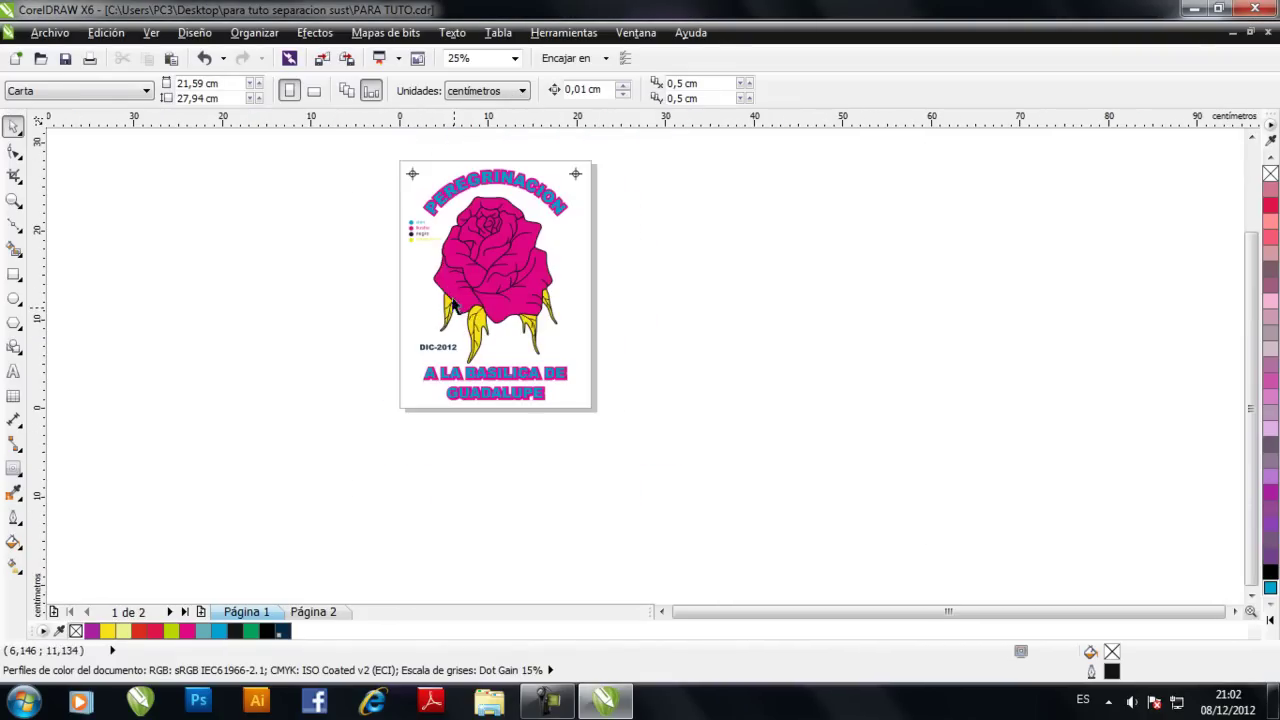